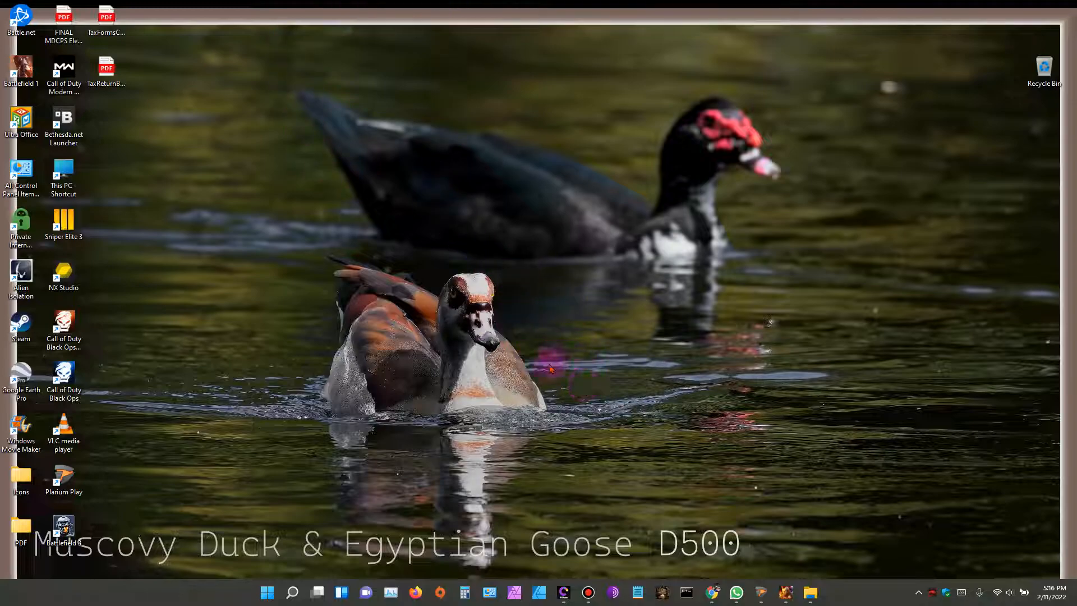
# - Switch to Capture NX-D and look through the Picture Control settings of the sparrow photo
pyautogui.click(564, 592)
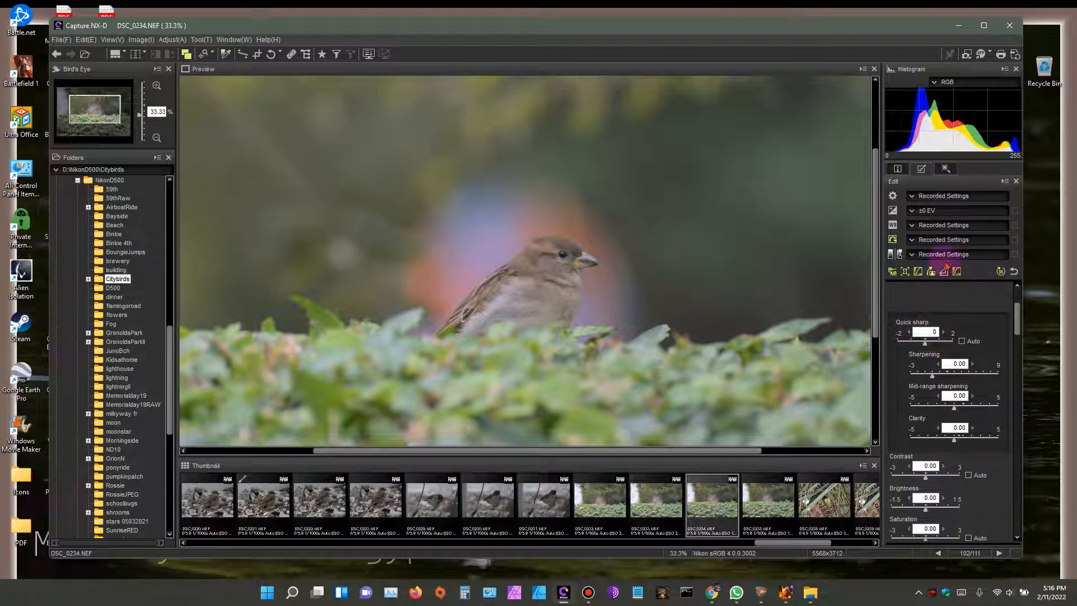
pyautogui.moveTo(1018, 315); pyautogui.dragTo(998, 329)
pyautogui.scroll(5, 998, 329)
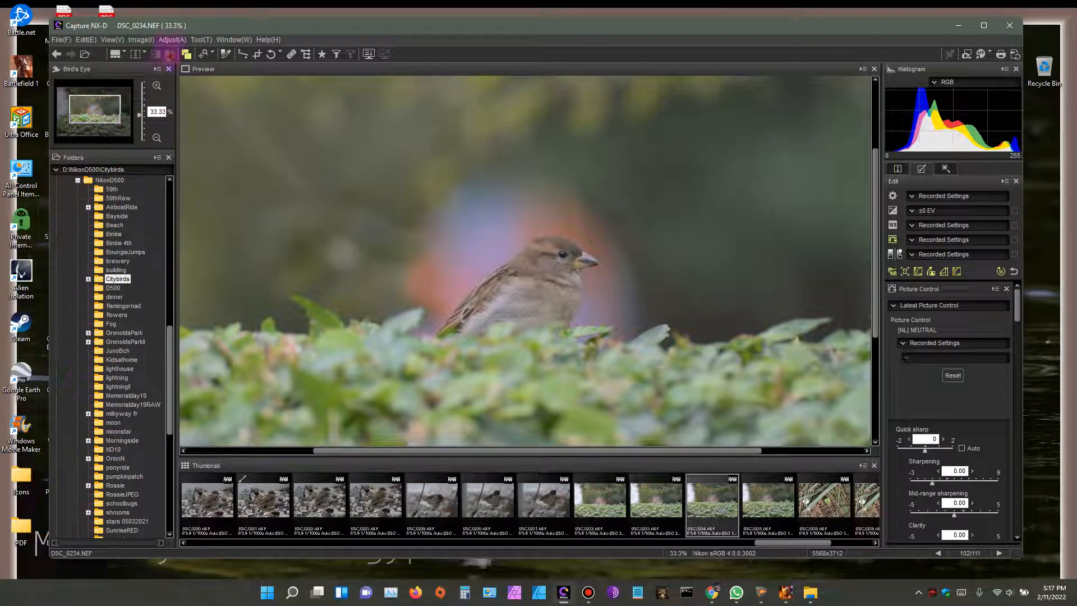
# - Hide the Bird's Eye and Folders palettes
pyautogui.click(229, 41)
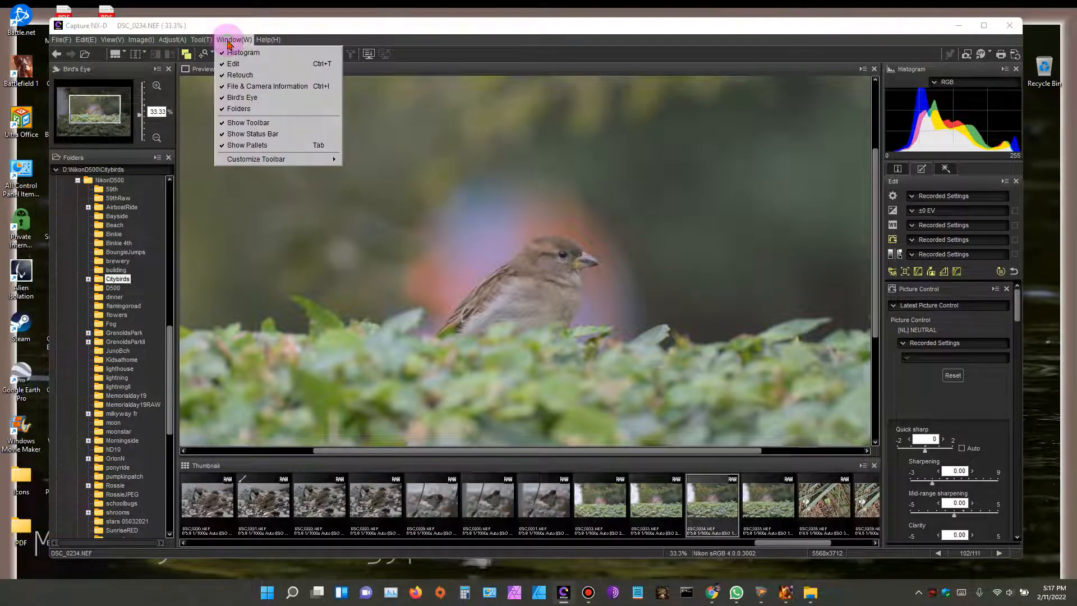
pyautogui.click(242, 99)
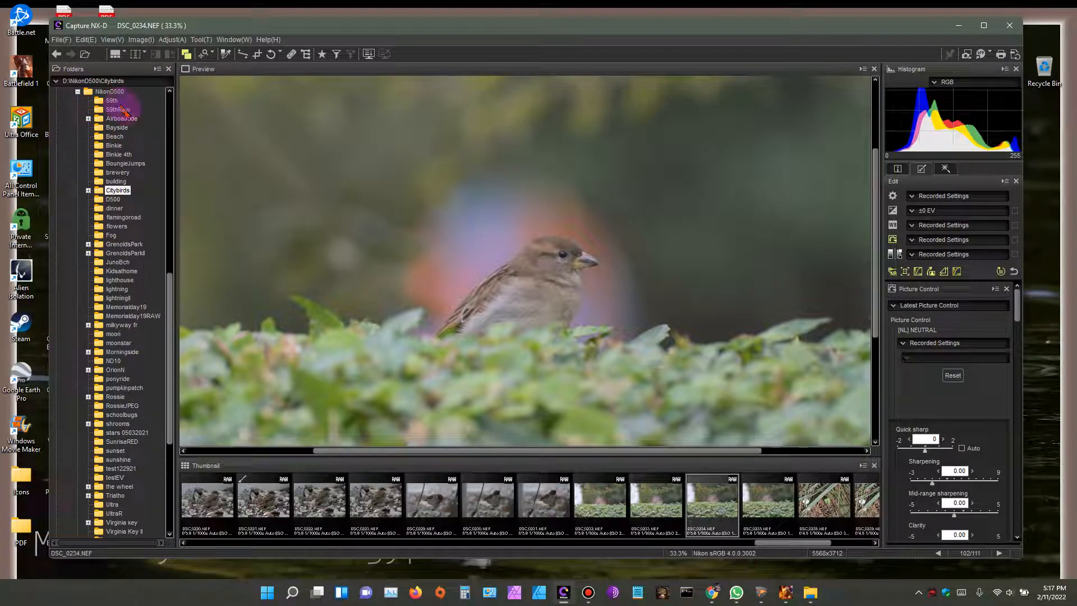
pyautogui.click(233, 39)
pyautogui.click(239, 108)
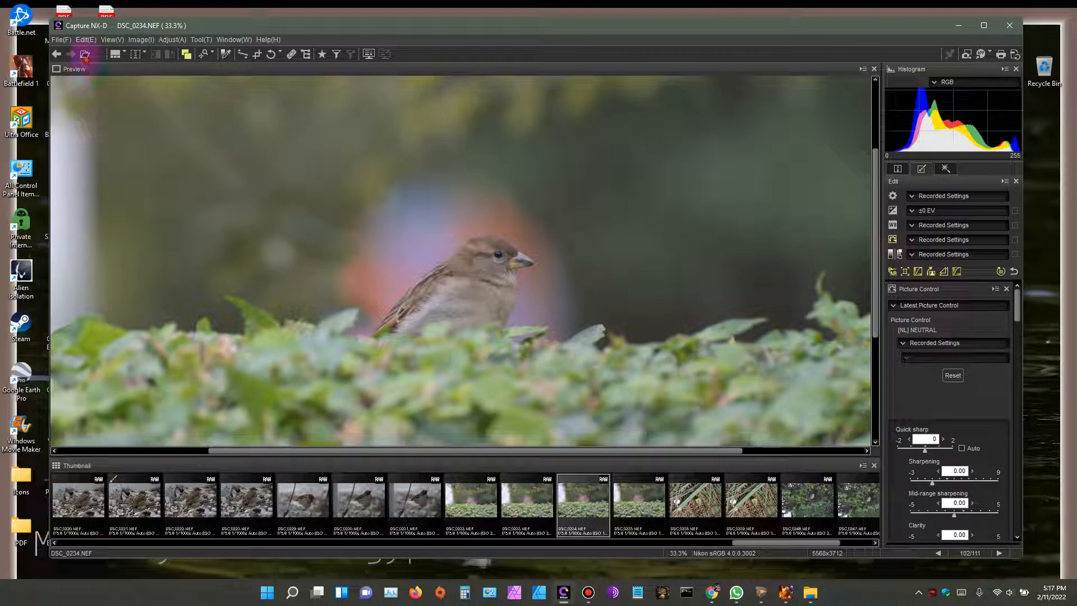
# - View the dialog for browsing to a photo folder and close it without picking a different folder
pyautogui.click(84, 55)
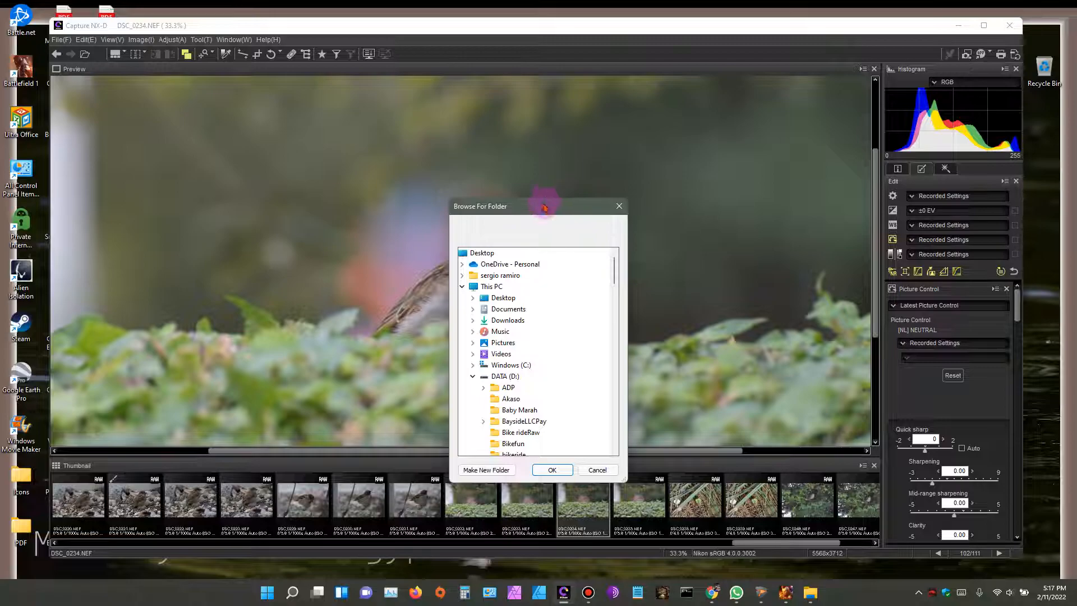
pyautogui.moveTo(543, 207); pyautogui.dragTo(534, 133)
pyautogui.moveTo(606, 192)
pyautogui.mouseDown()
pyautogui.moveTo(613, 355)
pyautogui.moveTo(611, 181)
pyautogui.mouseUp()
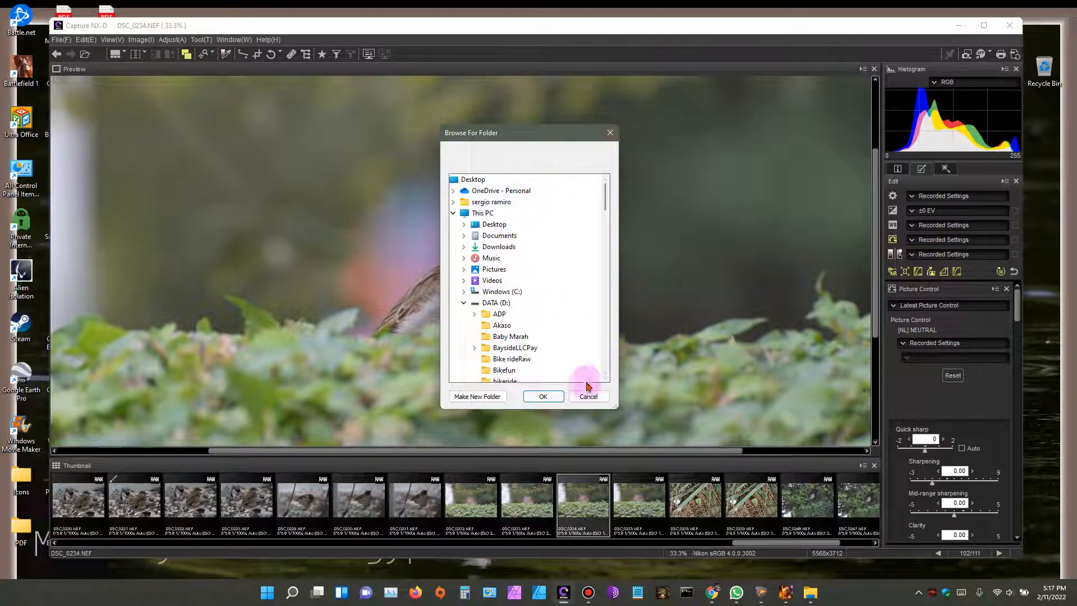
pyautogui.click(552, 401)
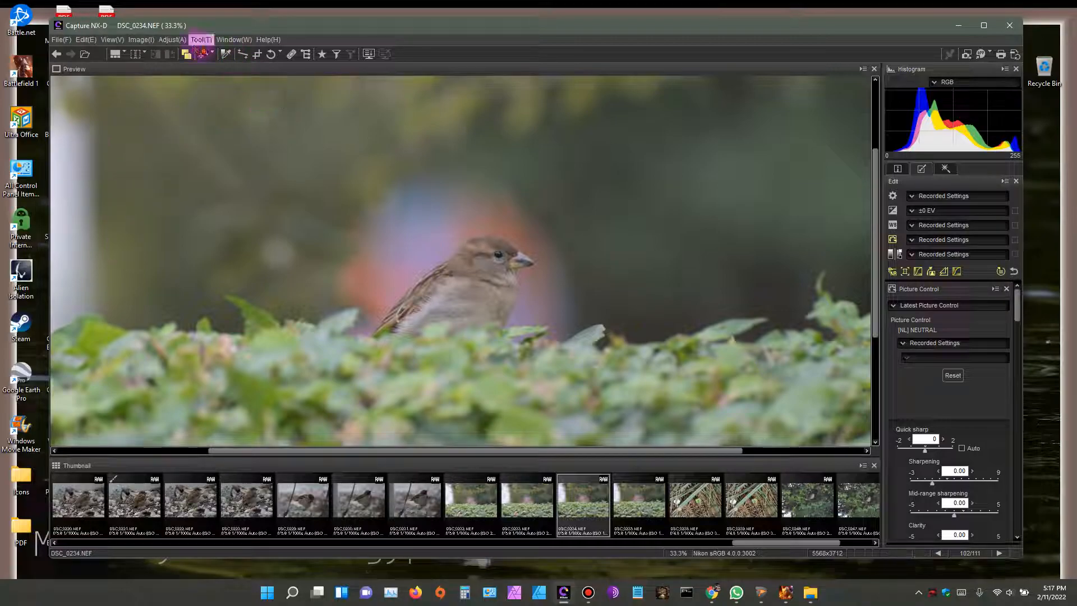
# - Bring back the Folders and Bird's Eye palettes
pyautogui.click(231, 40)
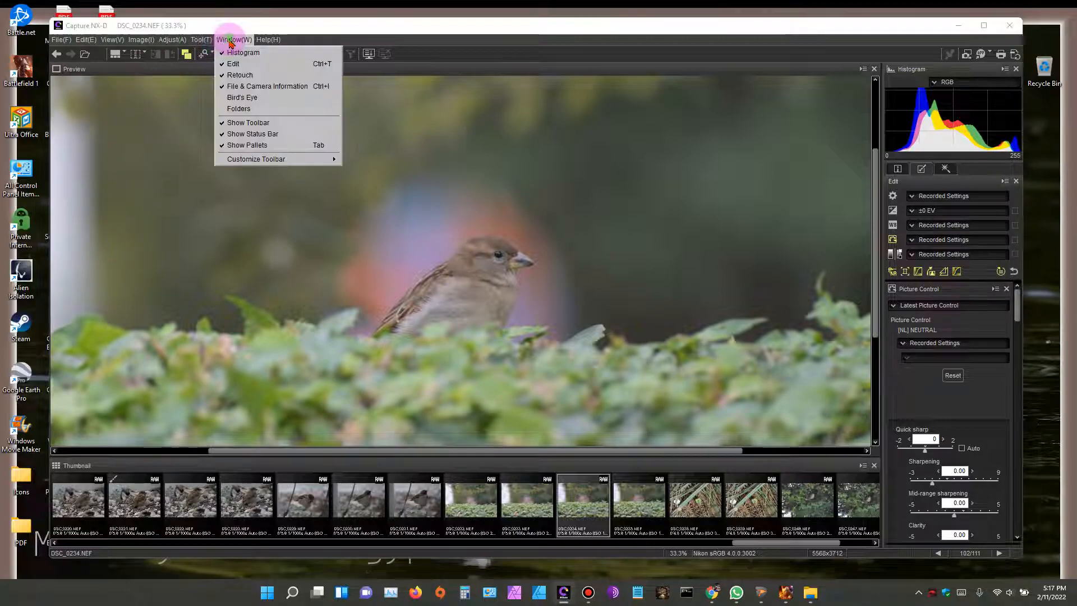
pyautogui.click(238, 110)
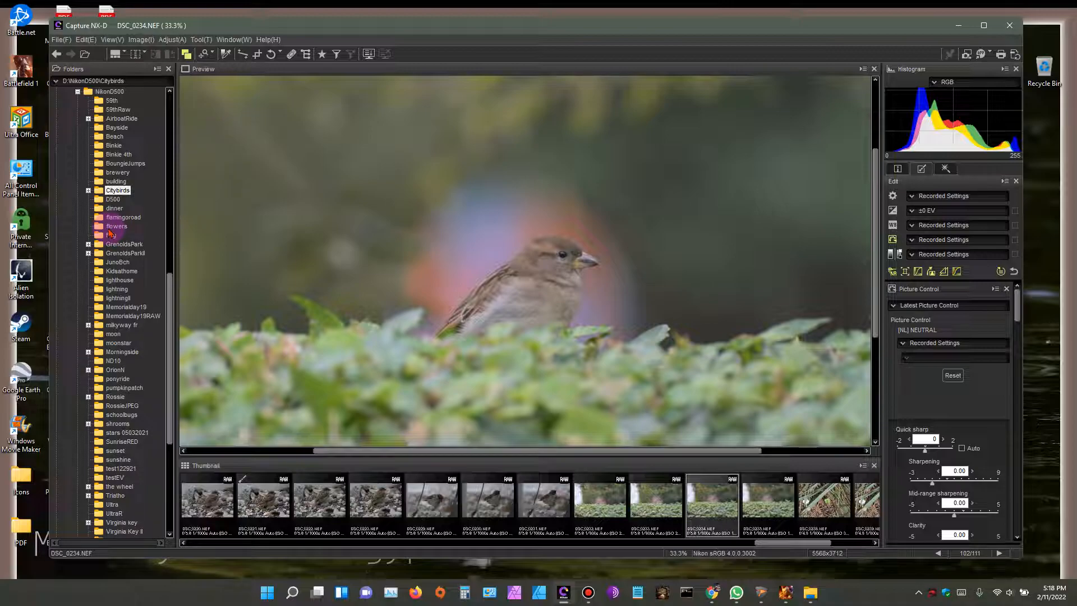
pyautogui.click(231, 40)
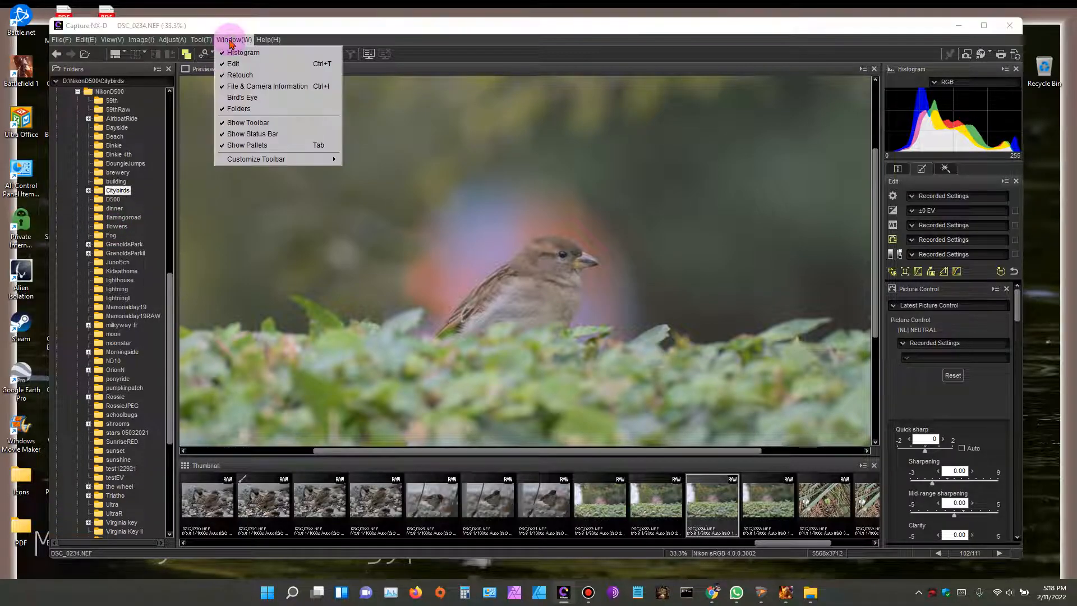
pyautogui.click(242, 97)
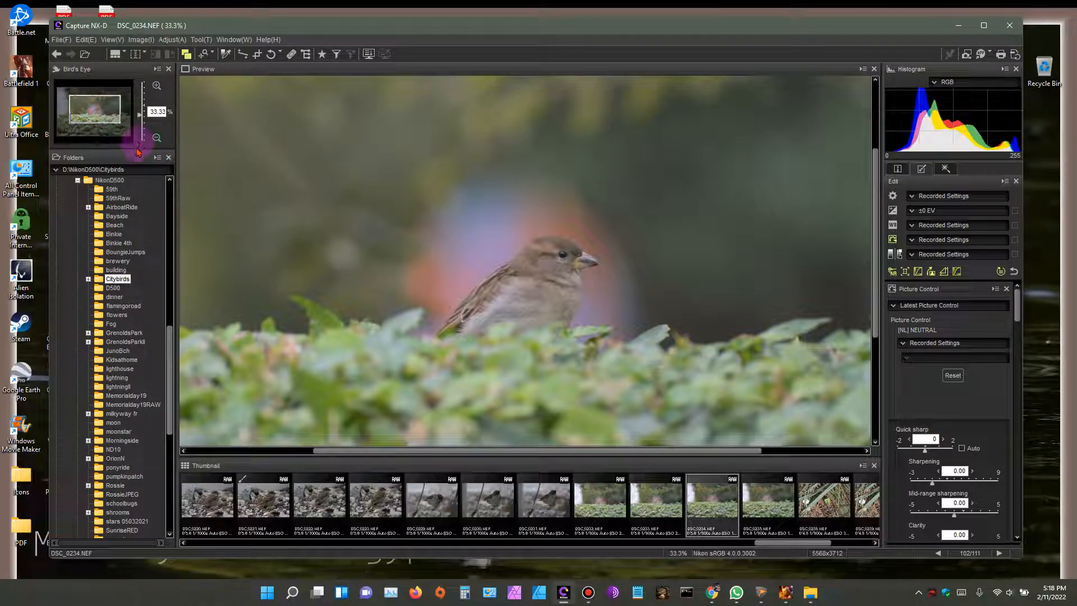
# - Make the Bird's Eye palette taller and zoom the sparrow preview to 60%
pyautogui.moveTo(136, 150); pyautogui.dragTo(135, 372)
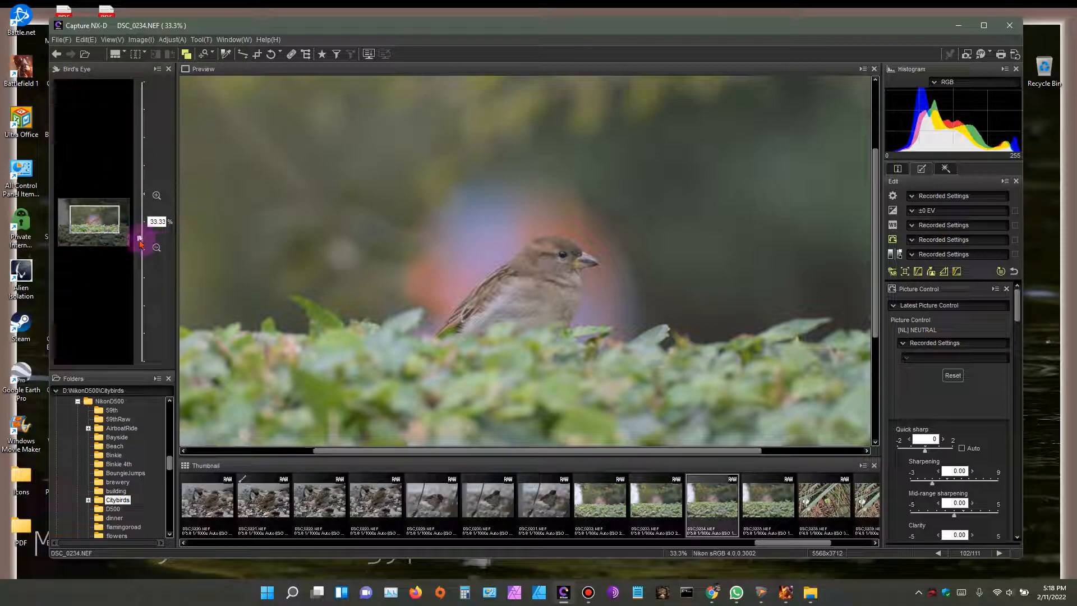
pyautogui.moveTo(146, 241); pyautogui.dragTo(154, 220)
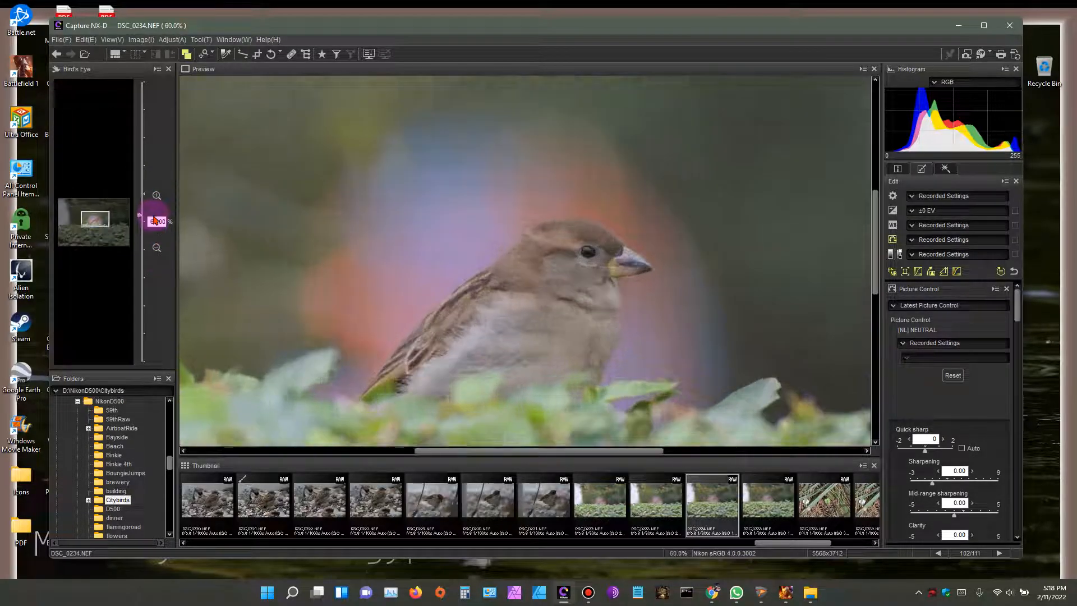
# - Hide the Folders palette, and try a wider Bird's Eye palette before returning it to its narrow width
pyautogui.click(236, 41)
pyautogui.click(248, 109)
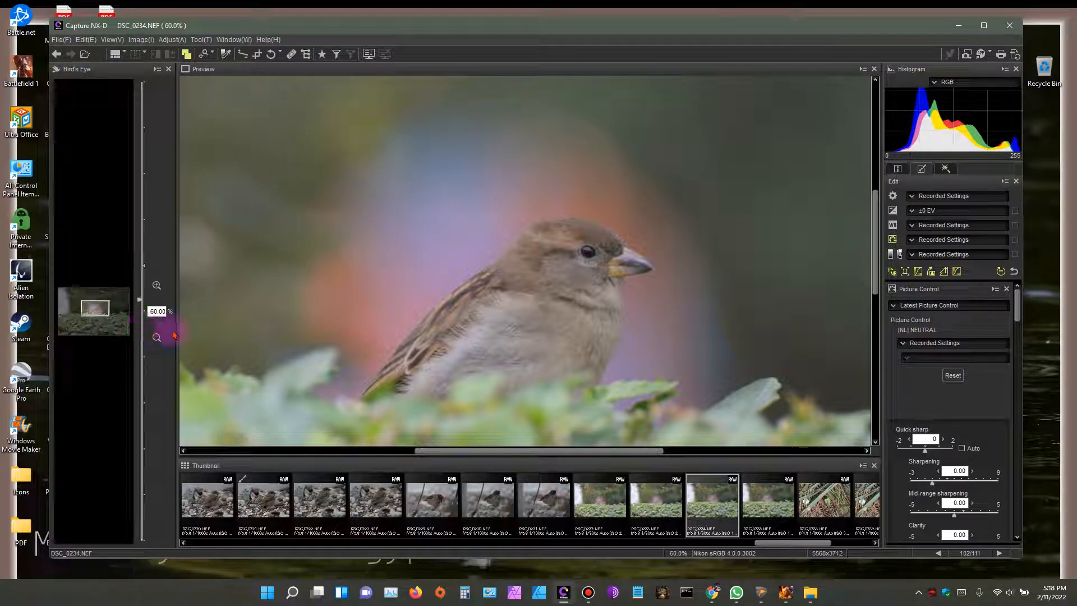
pyautogui.moveTo(176, 331); pyautogui.dragTo(346, 353)
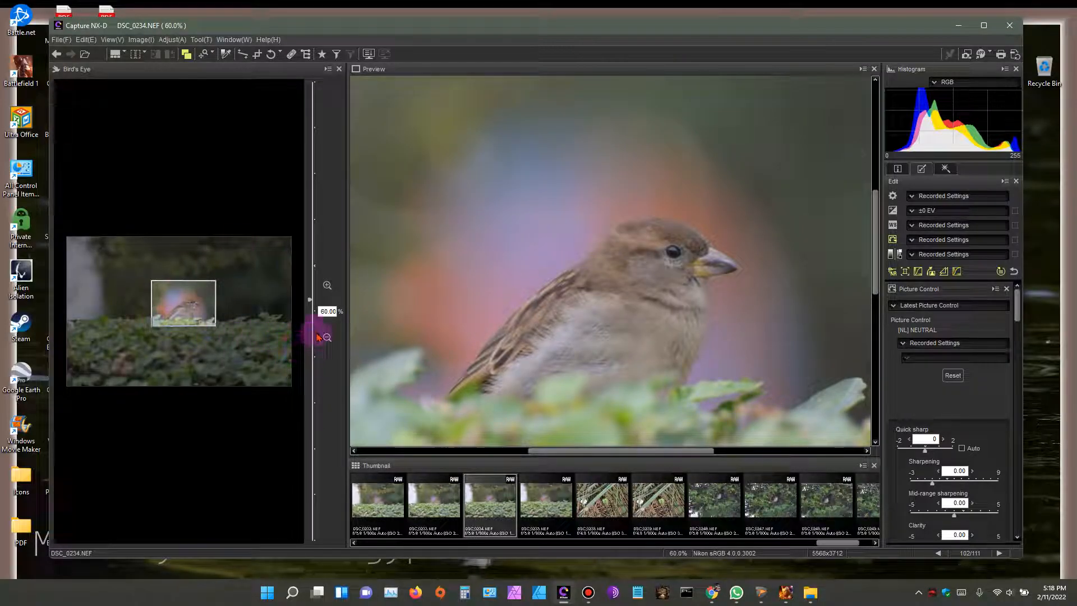
pyautogui.moveTo(345, 335); pyautogui.dragTo(175, 315)
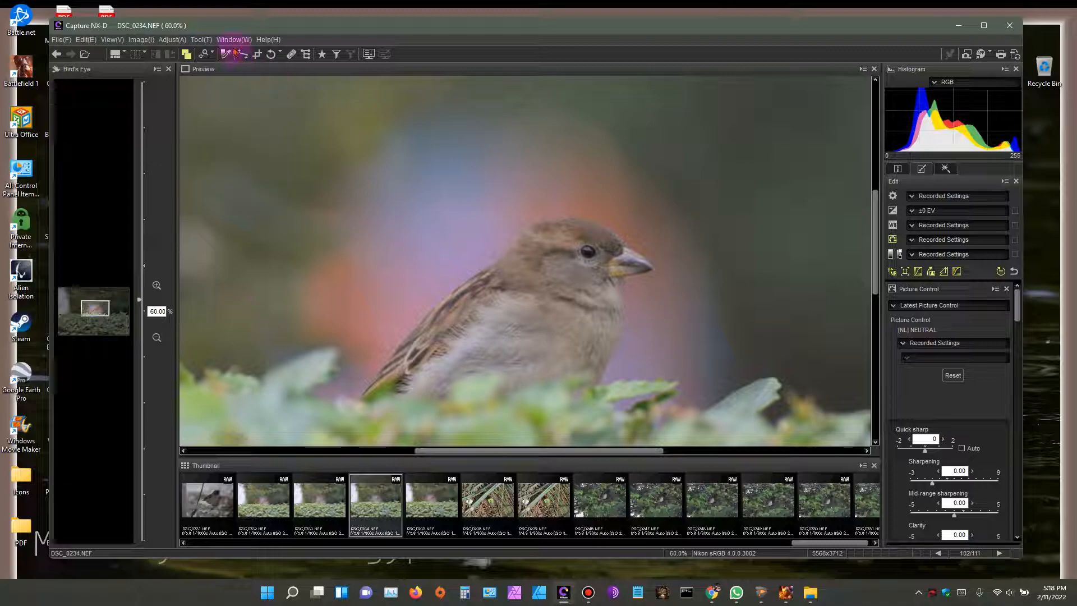
# - Hide the Bird's Eye palette, check the image comparison options, and reframe the enlarged sparrow in the preview
pyautogui.click(232, 39)
pyautogui.click(242, 97)
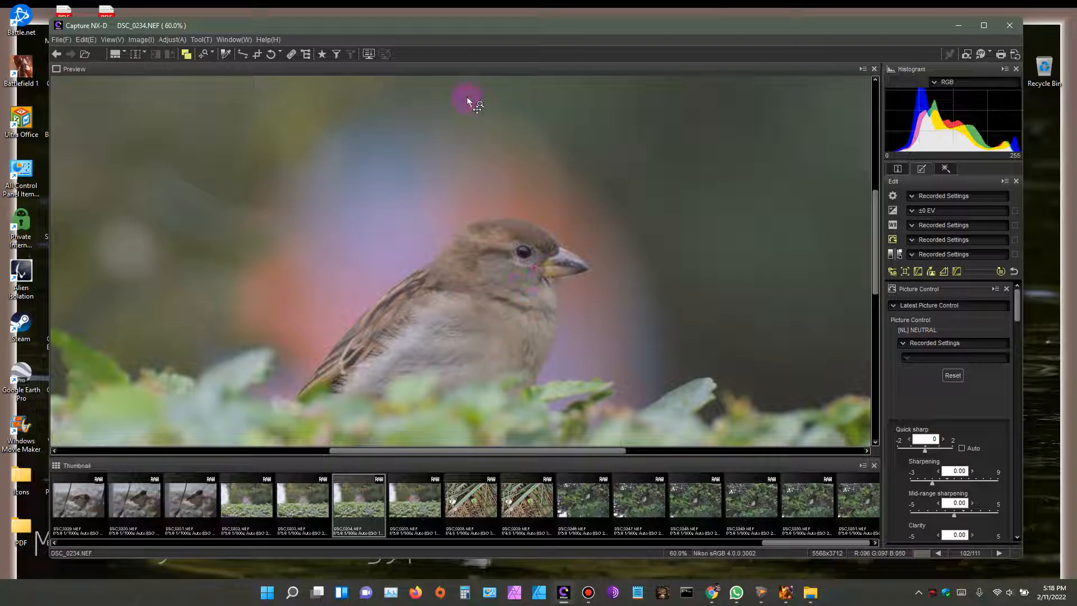
pyautogui.click(145, 55)
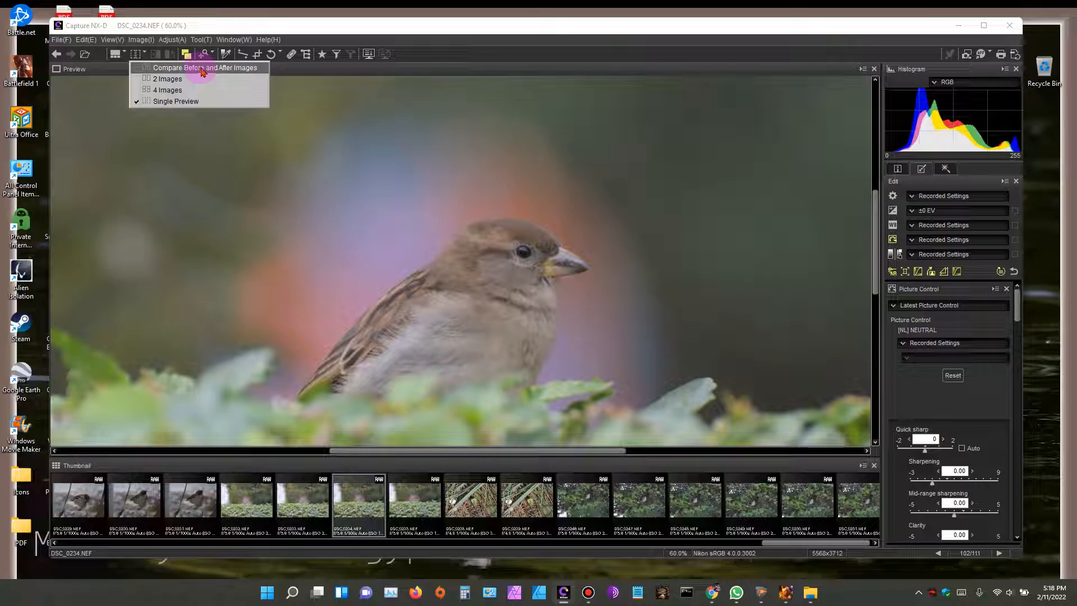
pyautogui.click(272, 29)
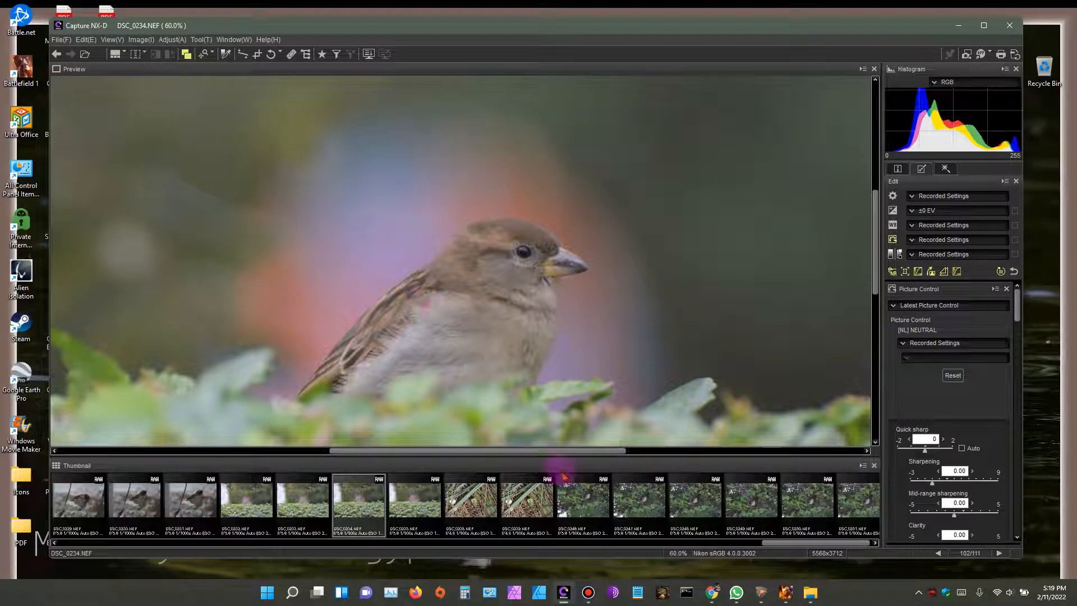
pyautogui.moveTo(557, 453)
pyautogui.mouseDown()
pyautogui.moveTo(608, 452)
pyautogui.moveTo(548, 450)
pyautogui.mouseUp()
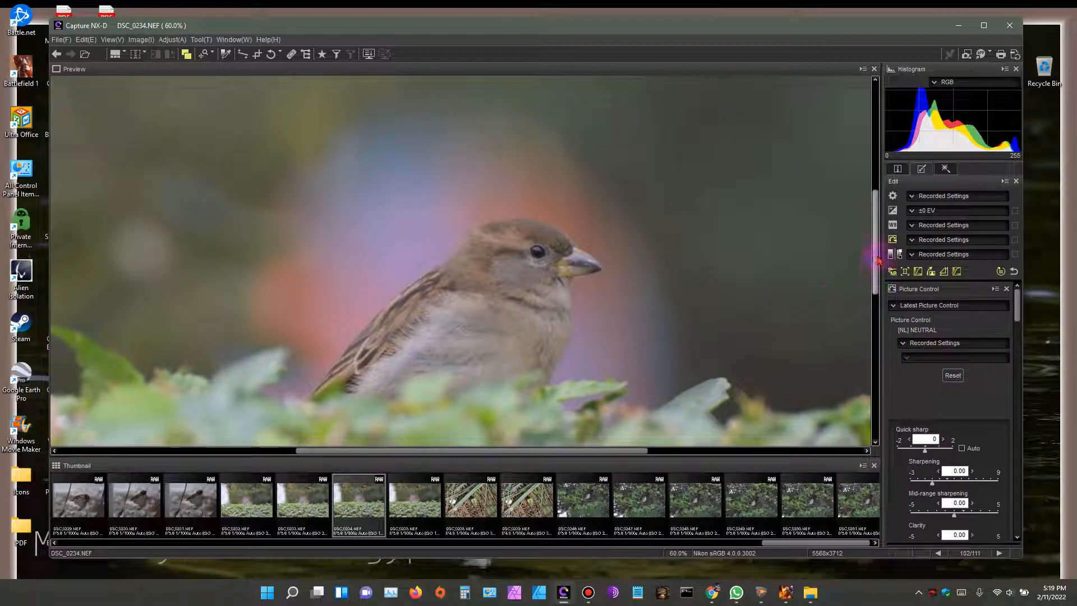
pyautogui.moveTo(876, 255); pyautogui.dragTo(876, 286)
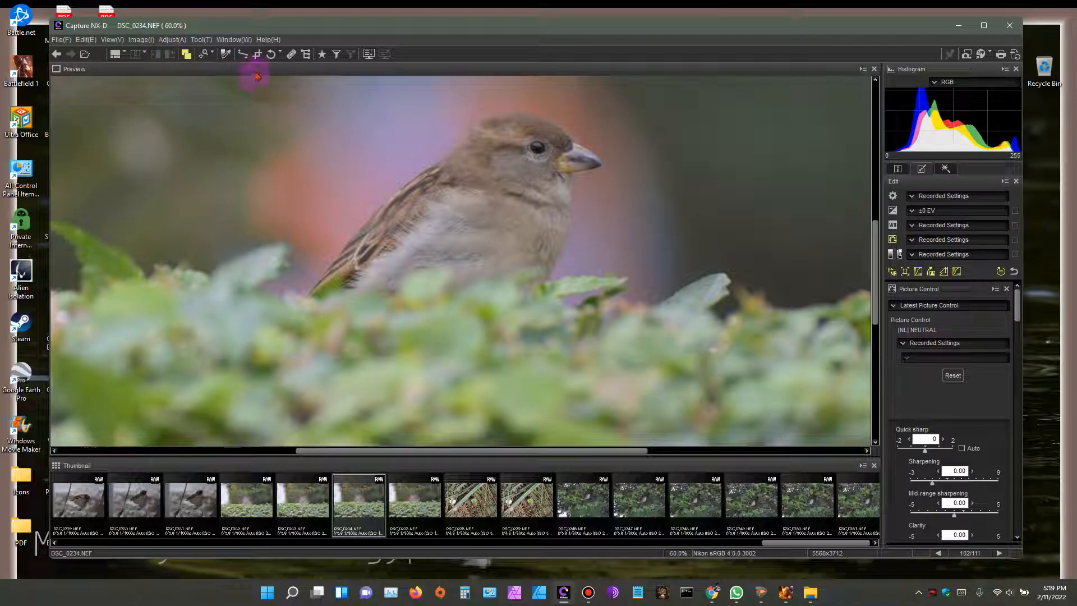
# - Show the Bird's Eye palette and zoom the sparrow photo out to 12.5% so the whole frame fits
pyautogui.click(233, 40)
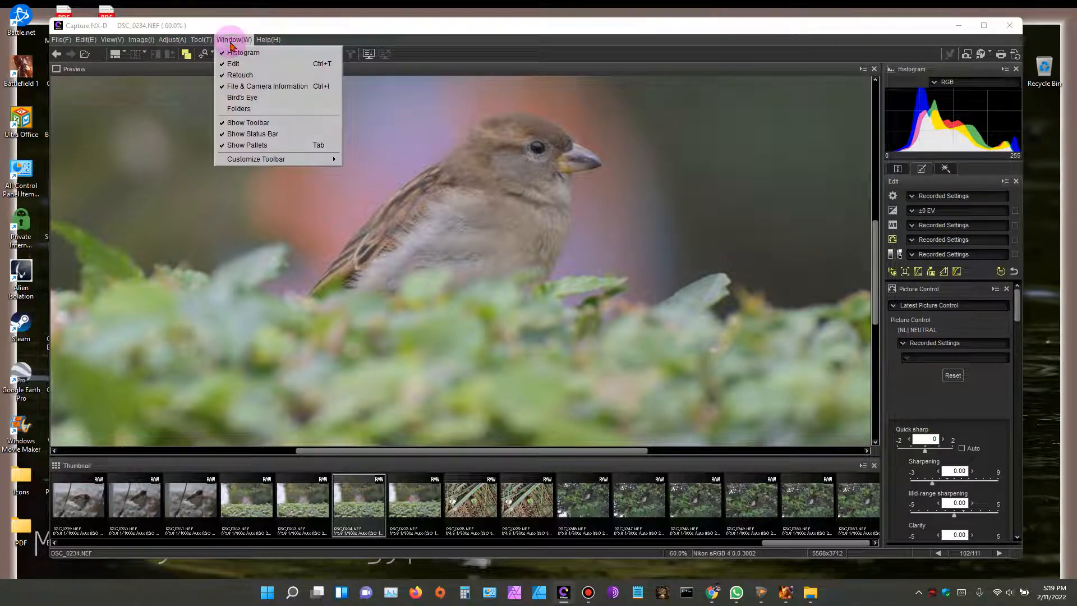
pyautogui.click(242, 97)
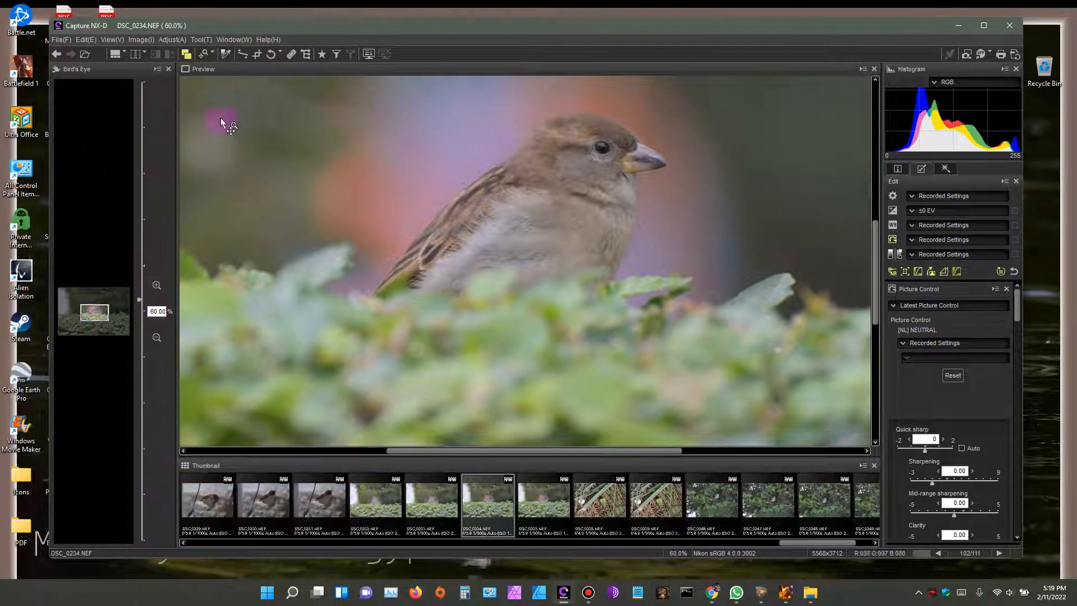
pyautogui.click(157, 337)
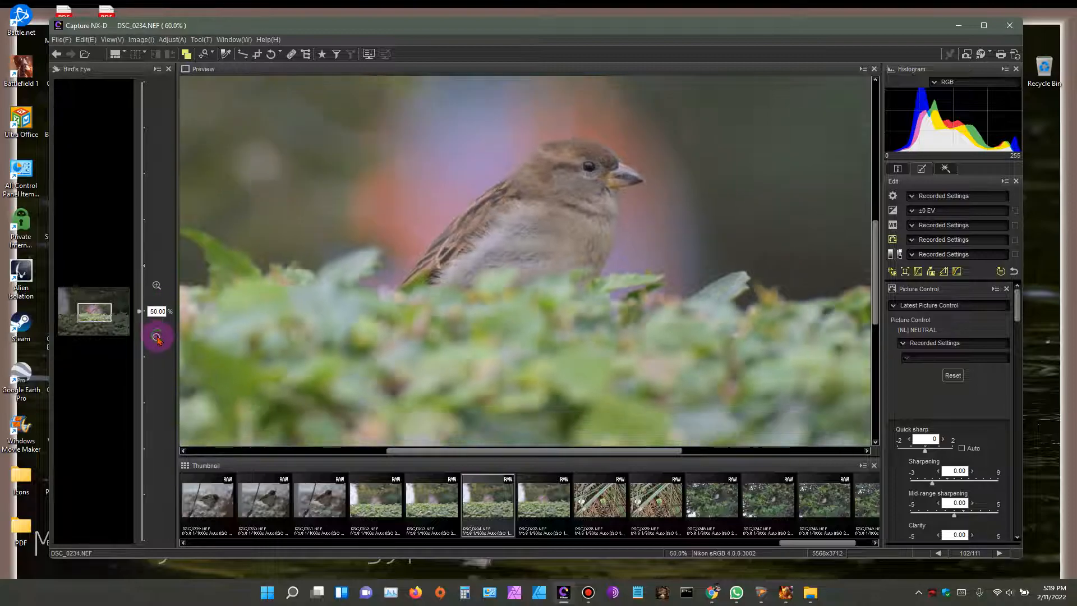
pyautogui.click(157, 338)
pyautogui.click(157, 338)
pyautogui.click(157, 338)
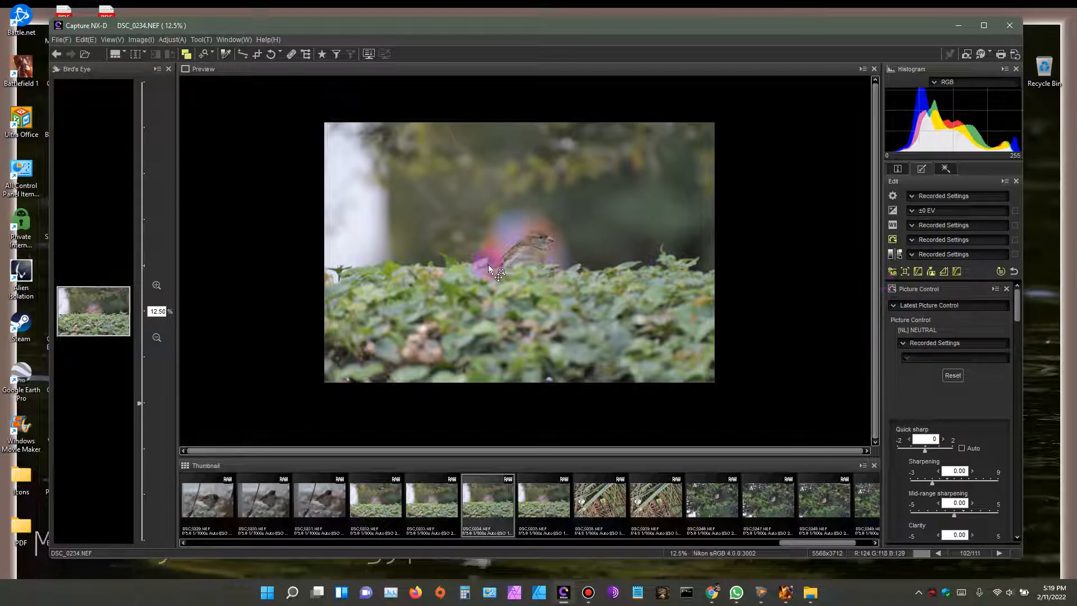
pyautogui.moveTo(536, 247)
pyautogui.mouseDown()
pyautogui.moveTo(498, 252)
pyautogui.moveTo(530, 261)
pyautogui.mouseUp()
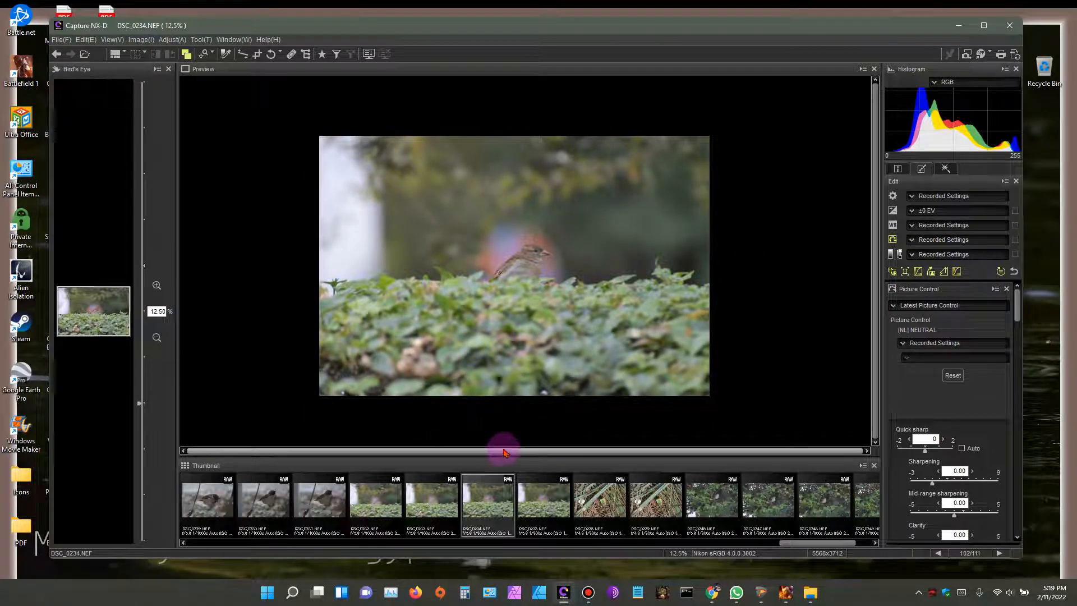
# - Open the gray bird photo DSC_0028.NEF, zoom it to 33.33%, and centre the bird in the preview
pyautogui.moveTo(816, 543); pyautogui.dragTo(255, 519)
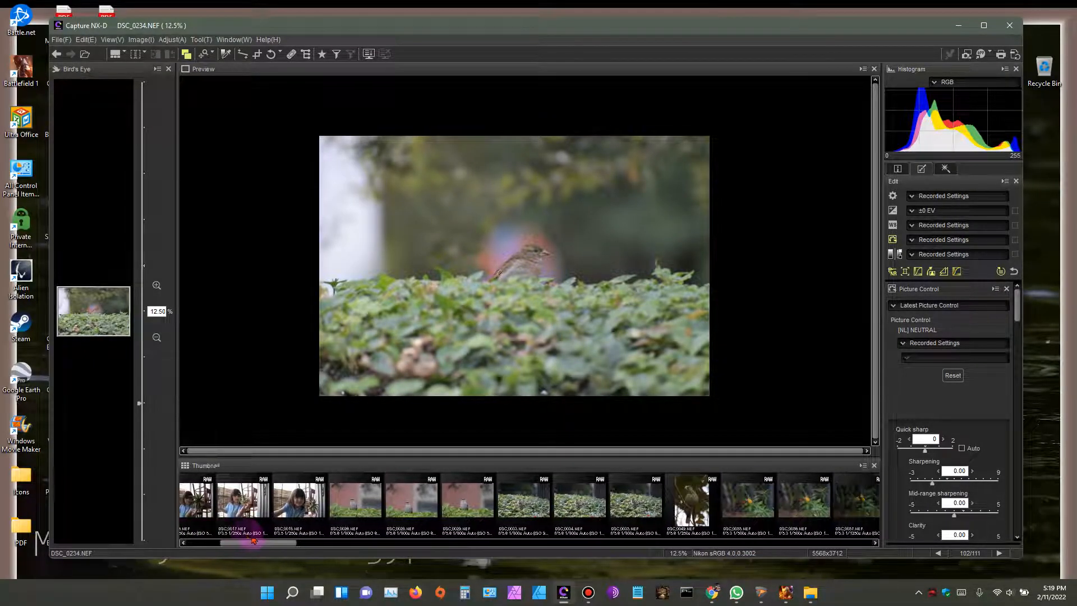
pyautogui.click(407, 507)
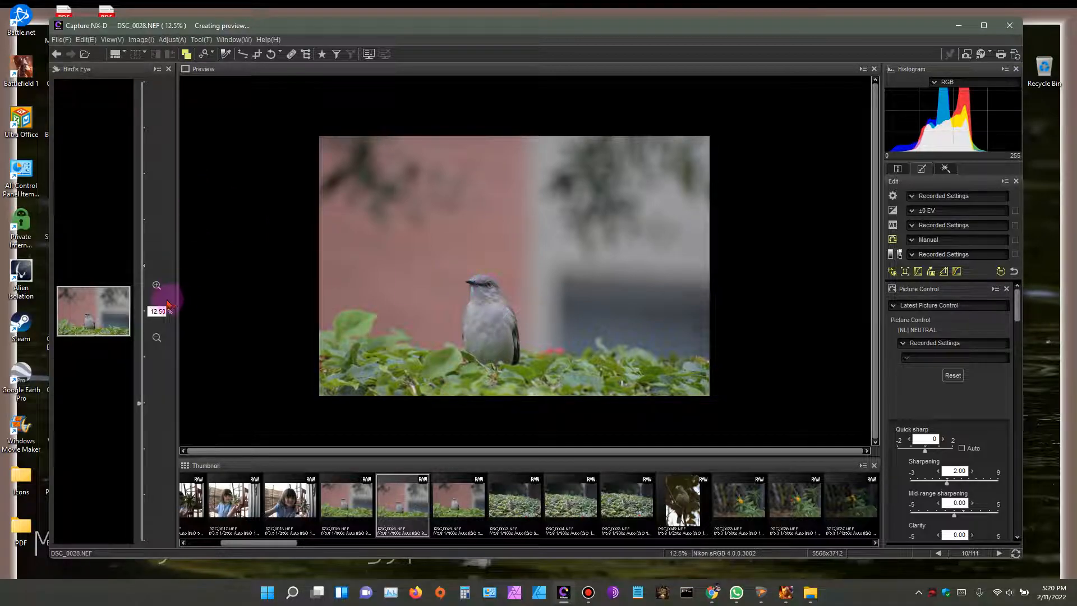
pyautogui.click(156, 285)
pyautogui.click(157, 286)
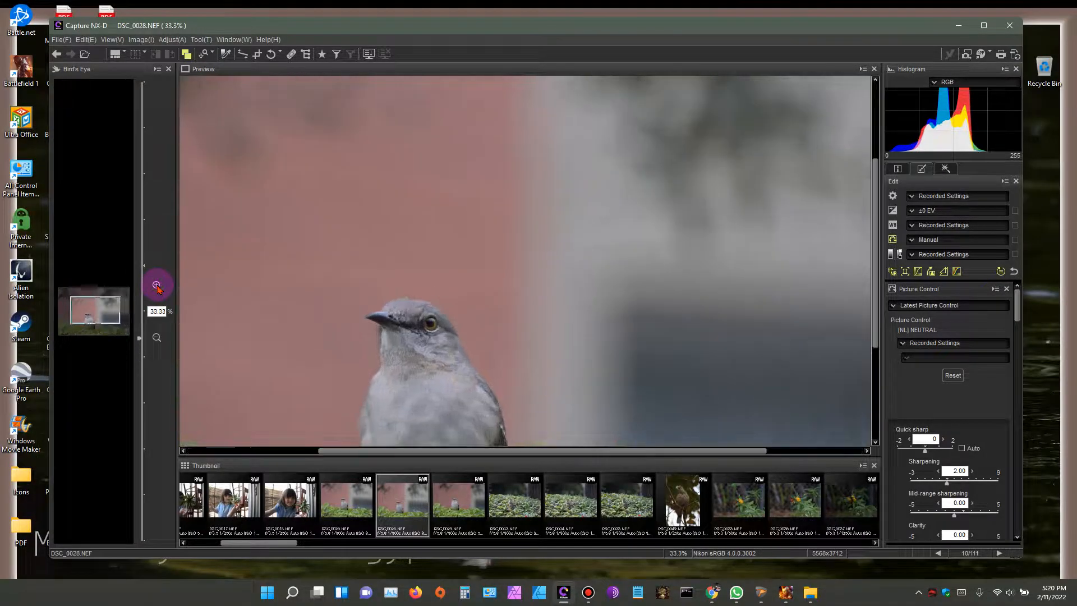
pyautogui.moveTo(878, 236); pyautogui.dragTo(880, 315)
pyautogui.moveTo(592, 453); pyautogui.dragTo(542, 452)
pyautogui.moveTo(880, 303); pyautogui.dragTo(879, 277)
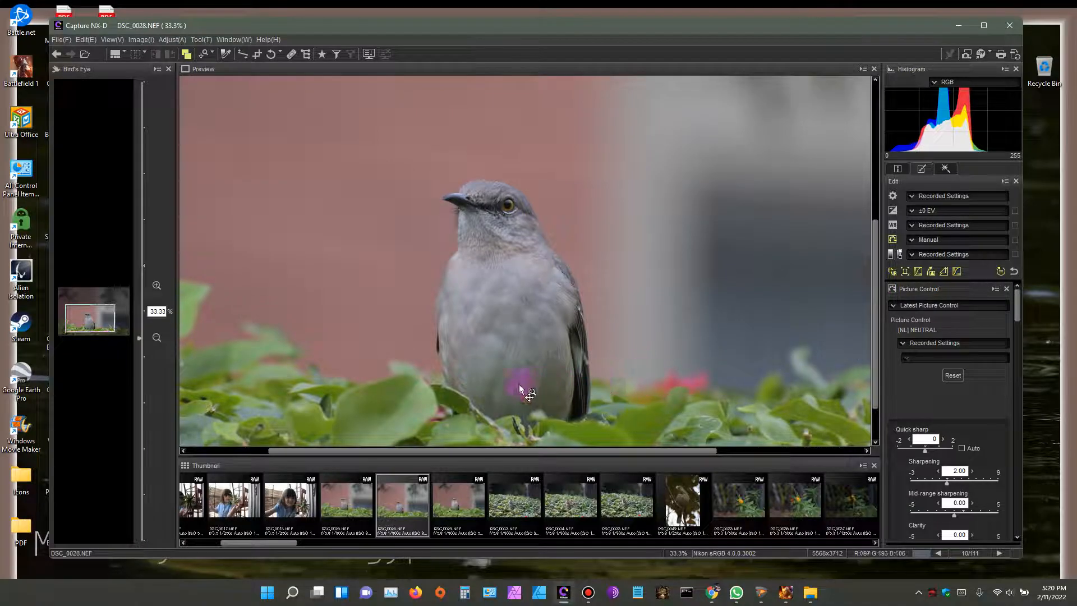
pyautogui.moveTo(878, 305); pyautogui.dragTo(883, 324)
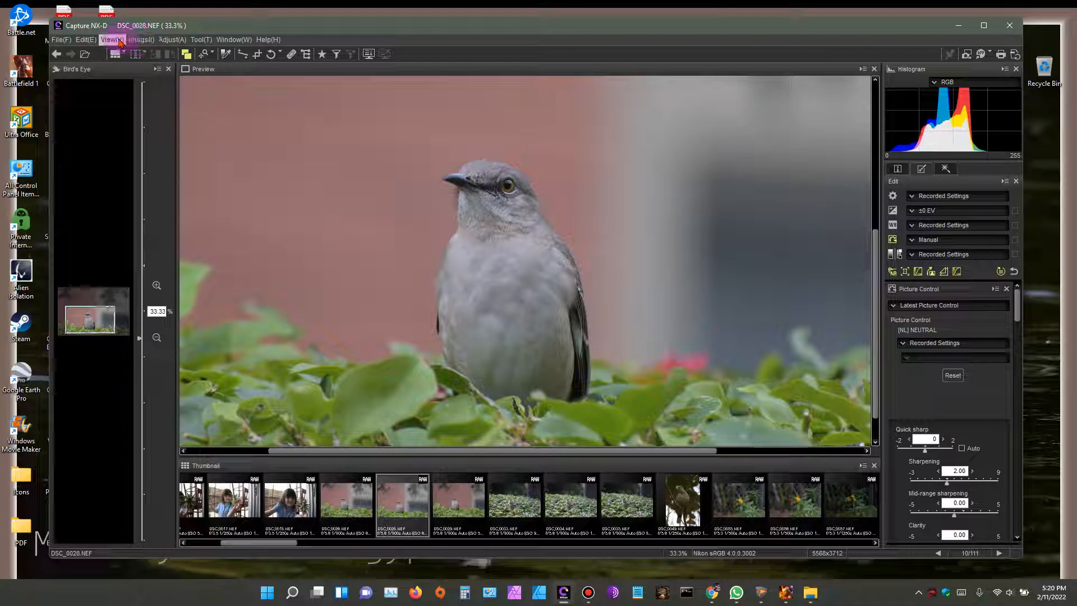
# - Compare the before and after versions of the gray bird photo side by side, with the bird centred in both views
pyautogui.click(145, 54)
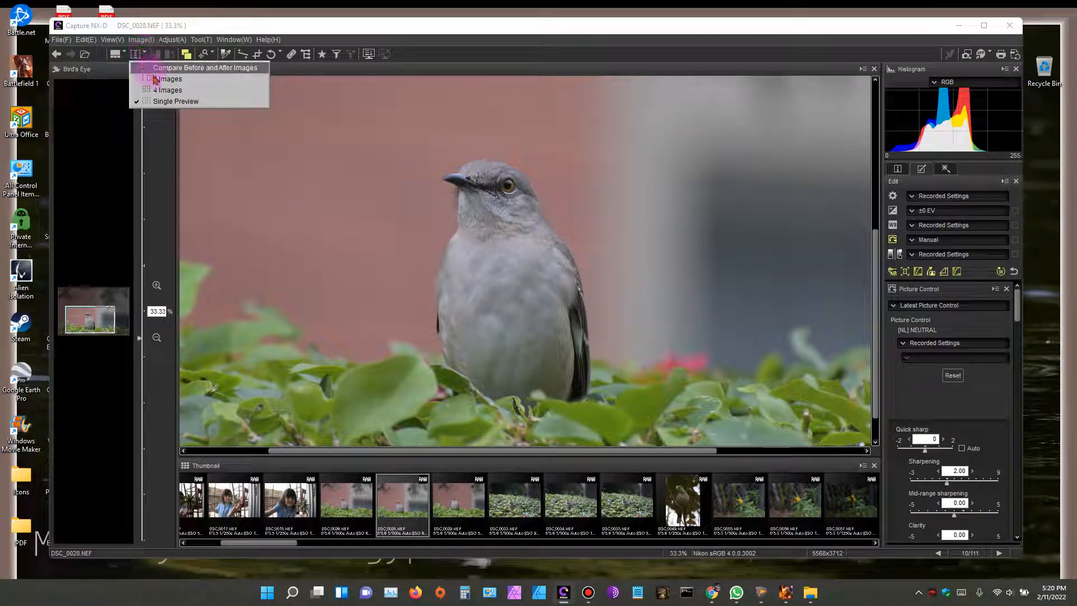
pyautogui.click(196, 68)
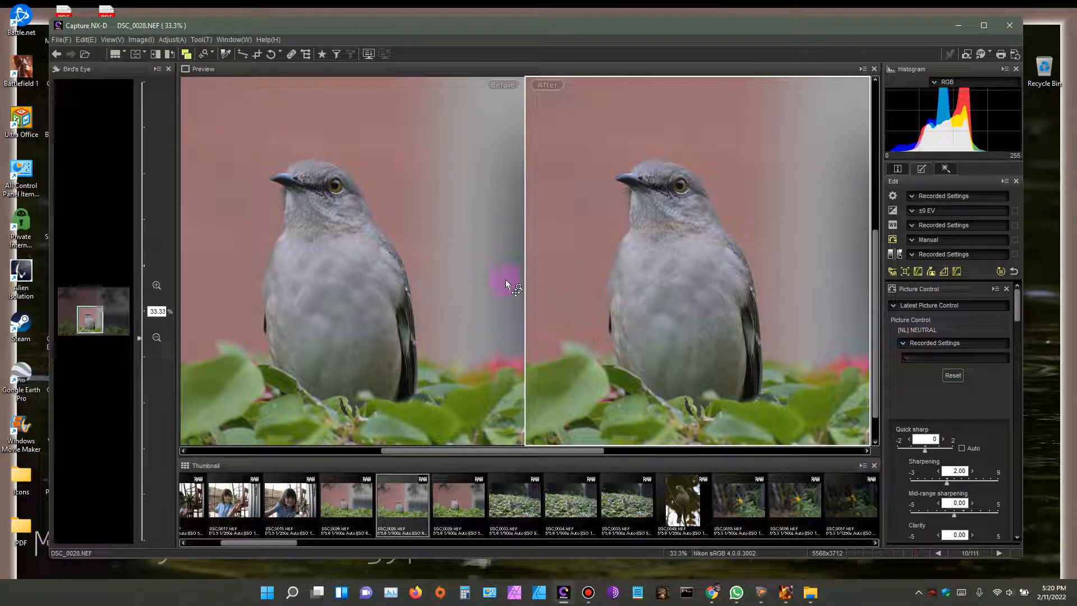
pyautogui.moveTo(557, 452)
pyautogui.mouseDown()
pyautogui.moveTo(512, 452)
pyautogui.moveTo(549, 452)
pyautogui.mouseUp()
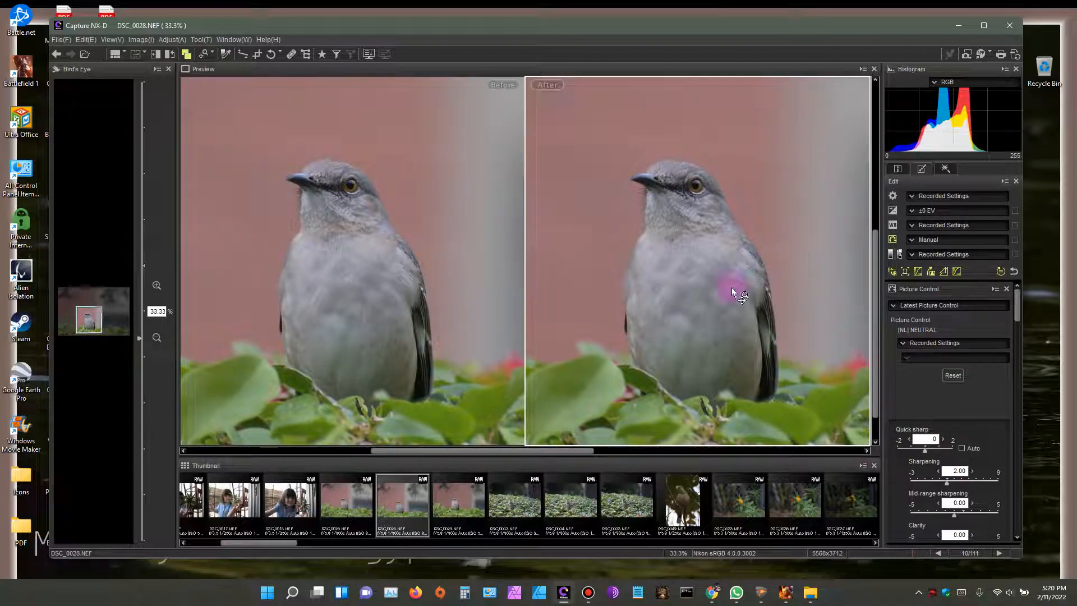
# - Maximize the Capture NX-D window and widen the adjustment palettes beside the before and after views
pyautogui.click(944, 271)
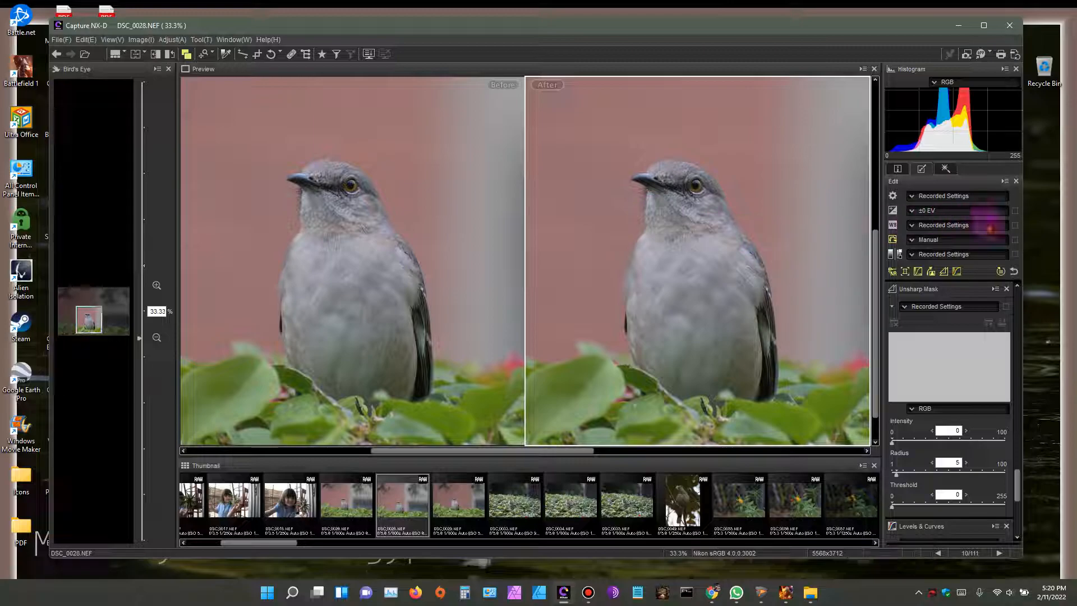
pyautogui.click(984, 26)
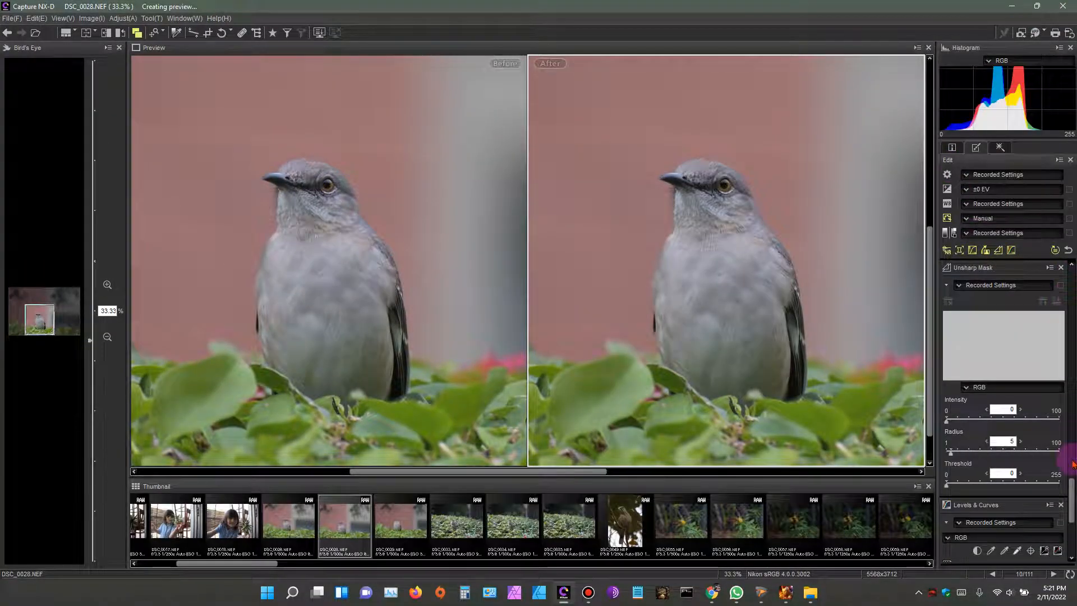
pyautogui.moveTo(1073, 493); pyautogui.dragTo(1051, 431)
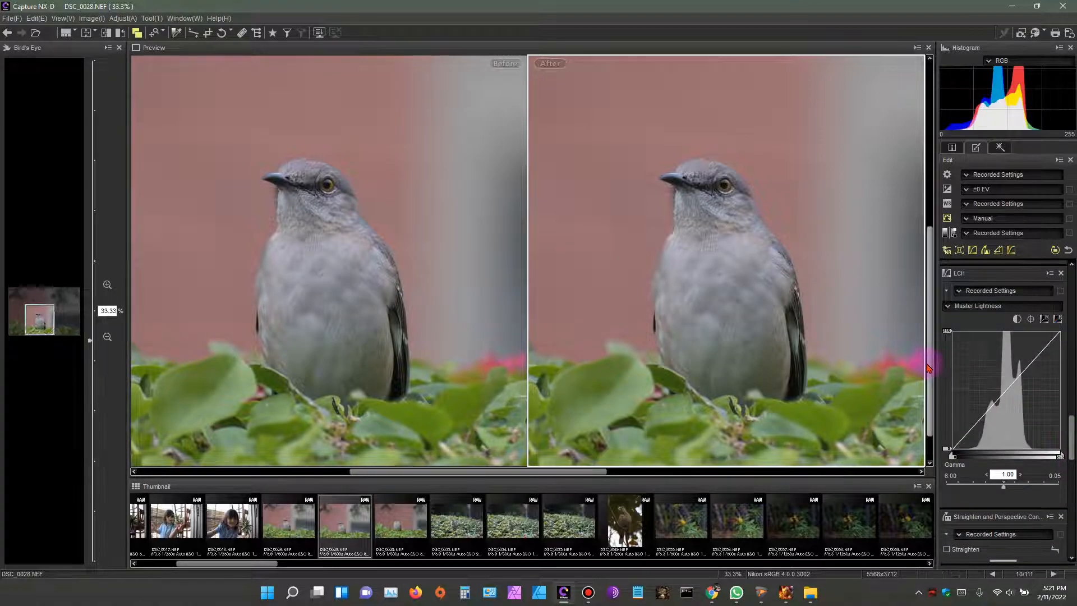
pyautogui.moveTo(934, 372); pyautogui.dragTo(795, 368)
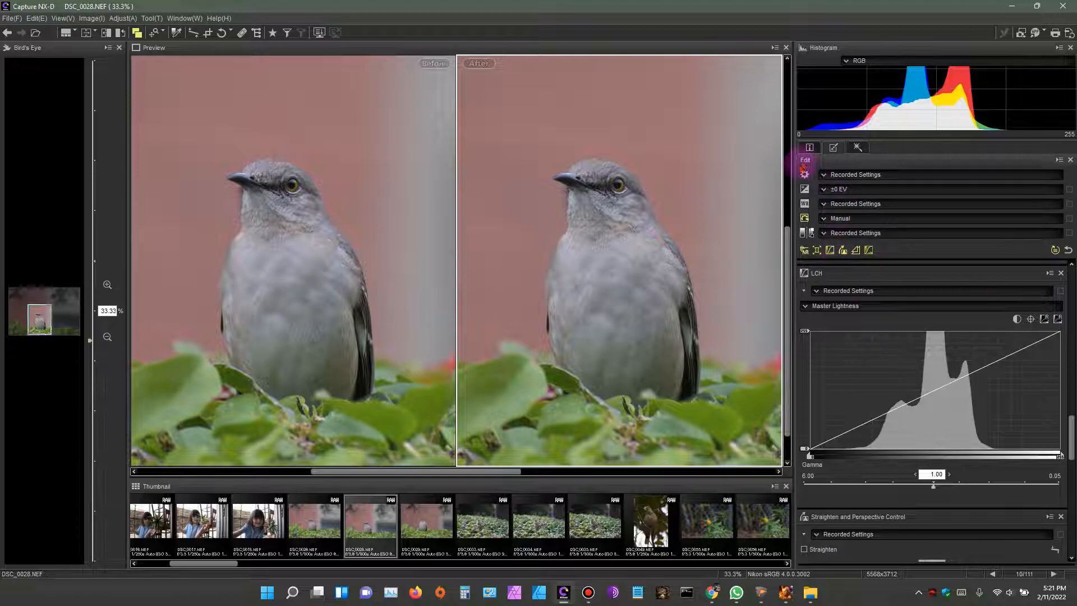
# - Check the file and camera information of DSC_0028.NEF and look at the Retouch palette with its Color Control Point settings
pyautogui.click(810, 148)
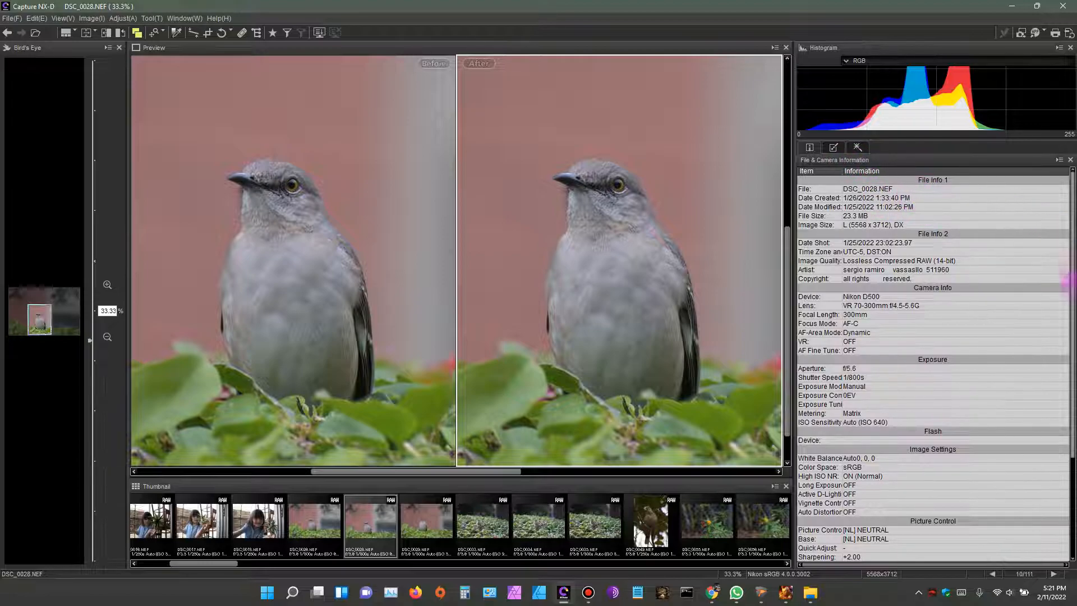
pyautogui.moveTo(1070, 297); pyautogui.dragTo(1069, 274)
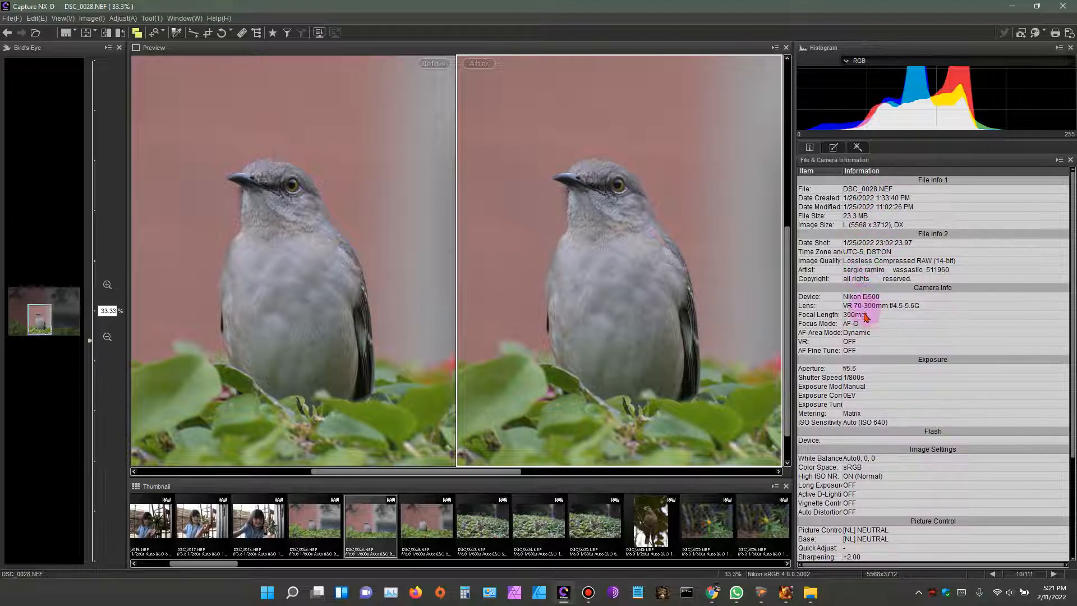
pyautogui.click(858, 148)
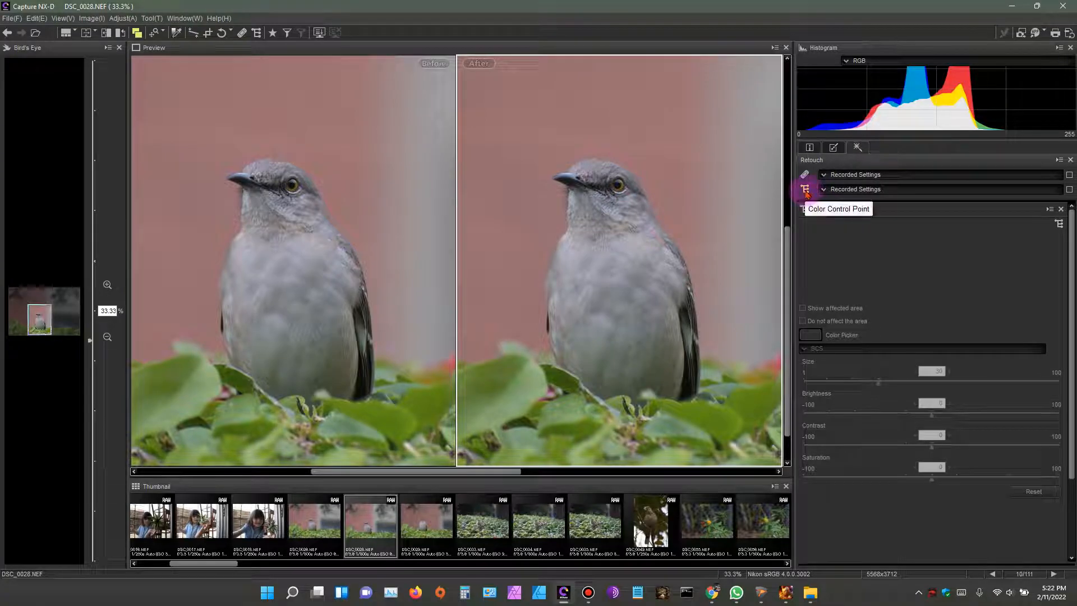
# - Review the Exposure Compensation, White Balance, Picture Control, Tone and Tone (Detail) settings in the Edit palette, slightly widening the palettes
pyautogui.click(834, 148)
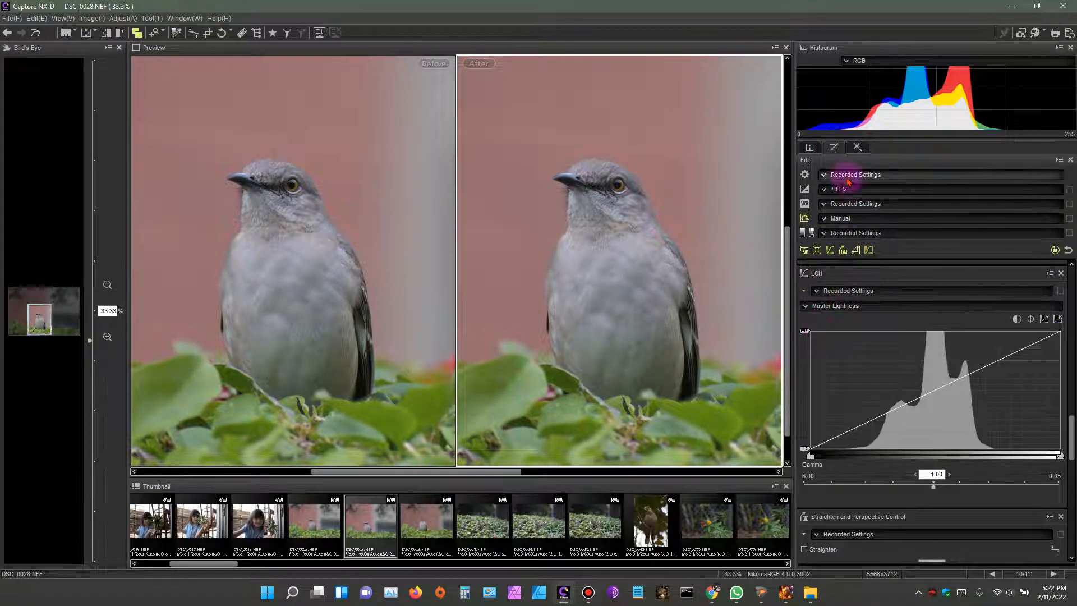
pyautogui.click(805, 190)
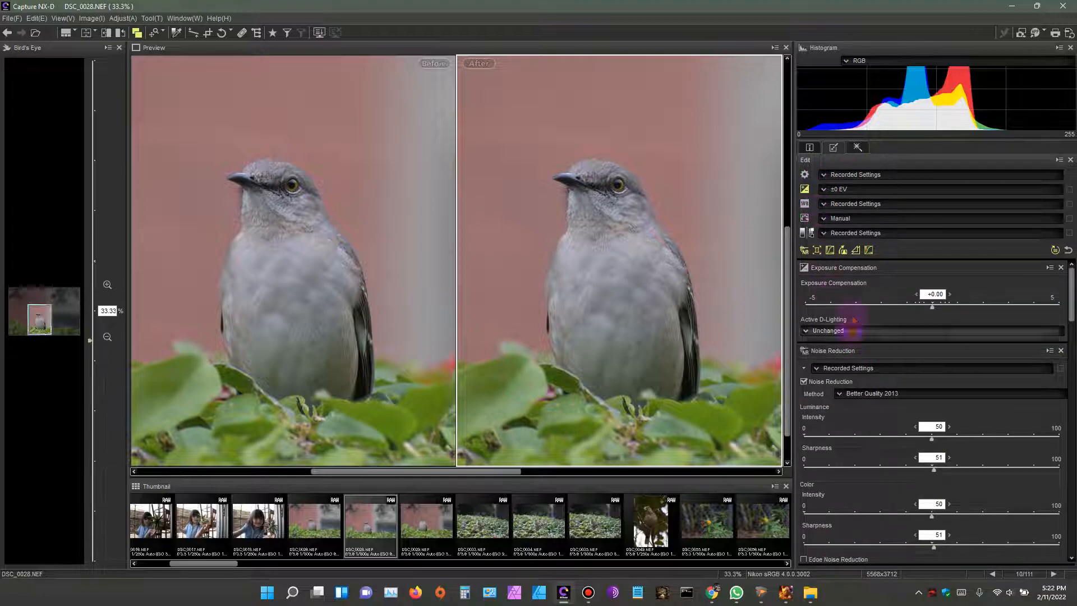
pyautogui.click(806, 204)
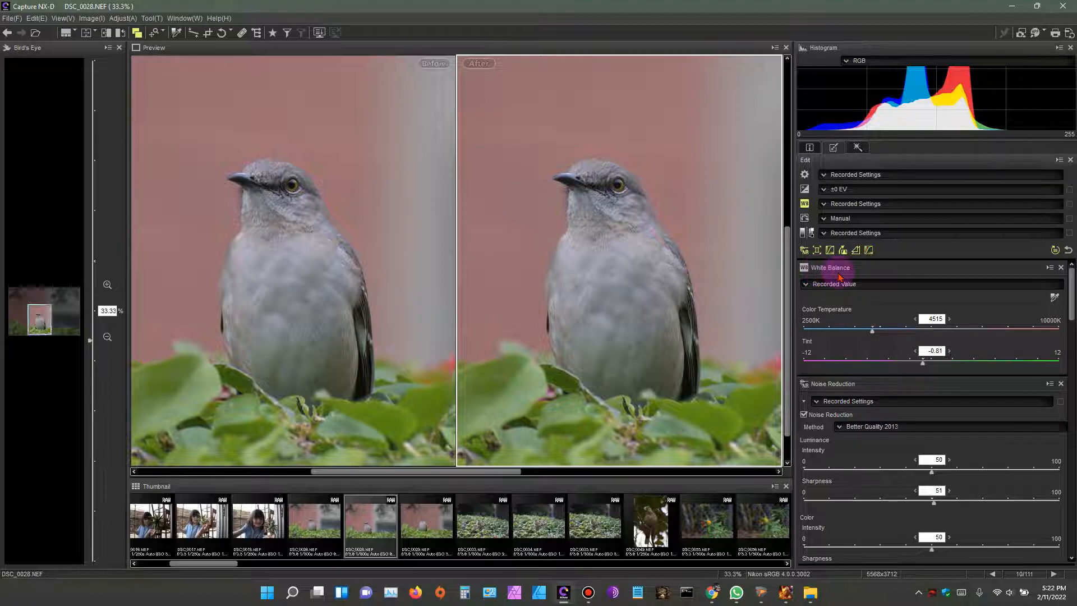
pyautogui.click(805, 218)
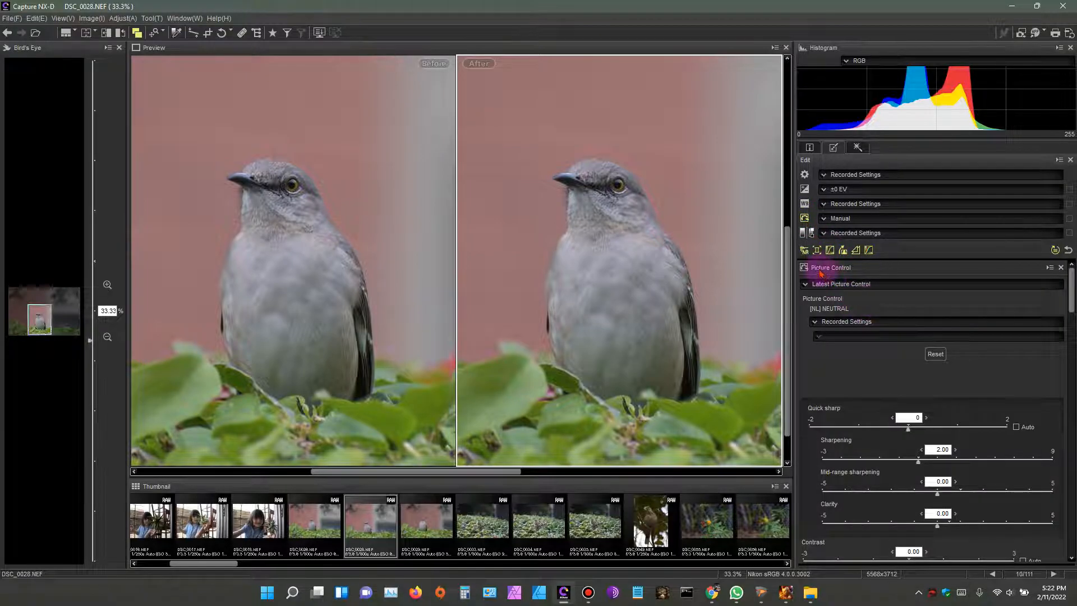
pyautogui.click(804, 236)
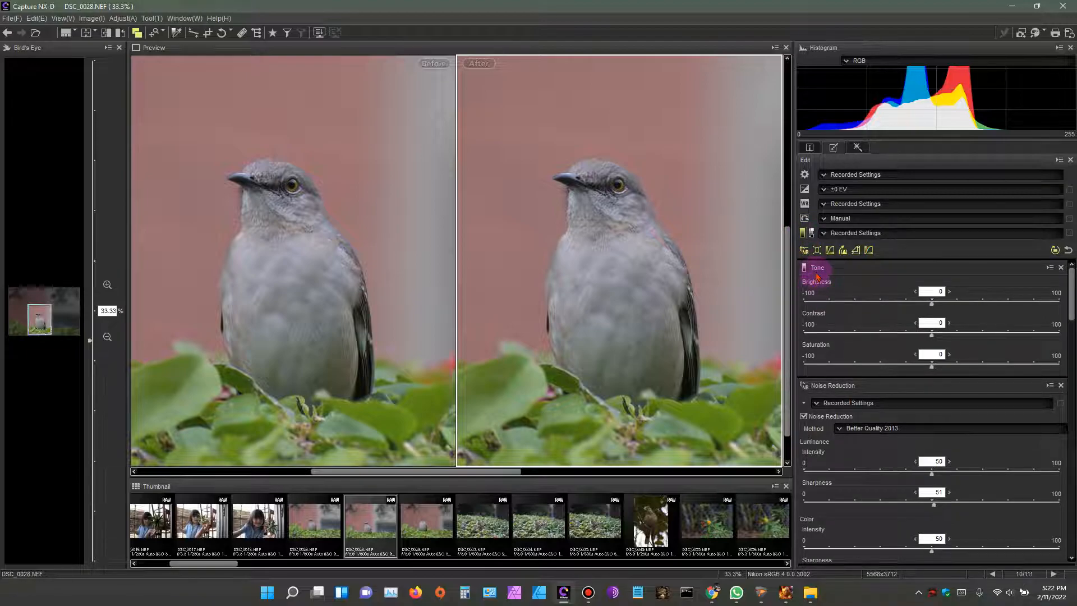
pyautogui.click(811, 235)
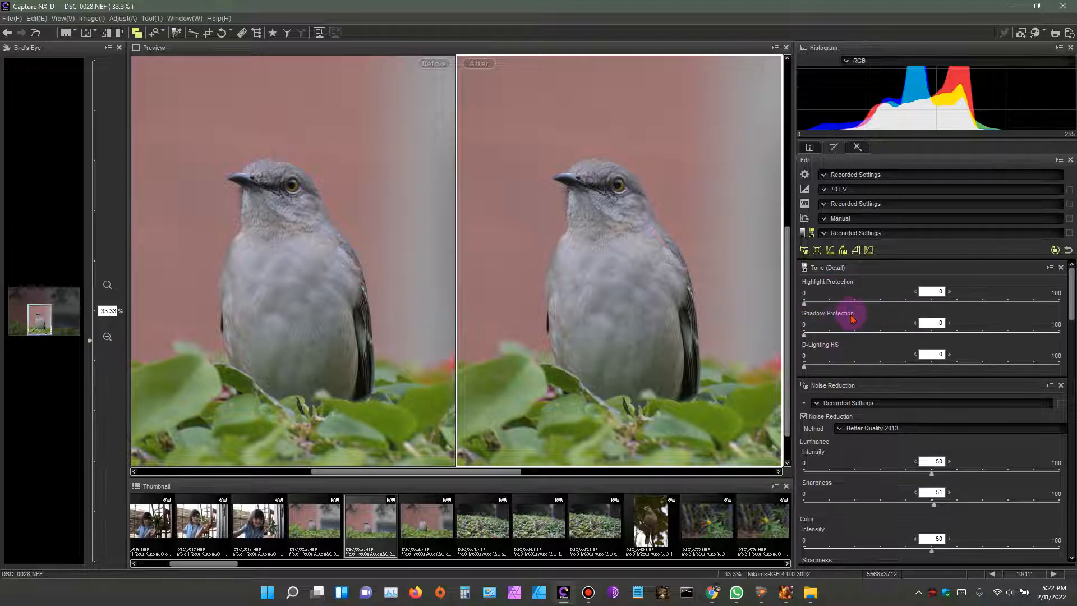
pyautogui.moveTo(793, 358)
pyautogui.mouseDown()
pyautogui.moveTo(842, 360)
pyautogui.moveTo(790, 364)
pyautogui.mouseUp()
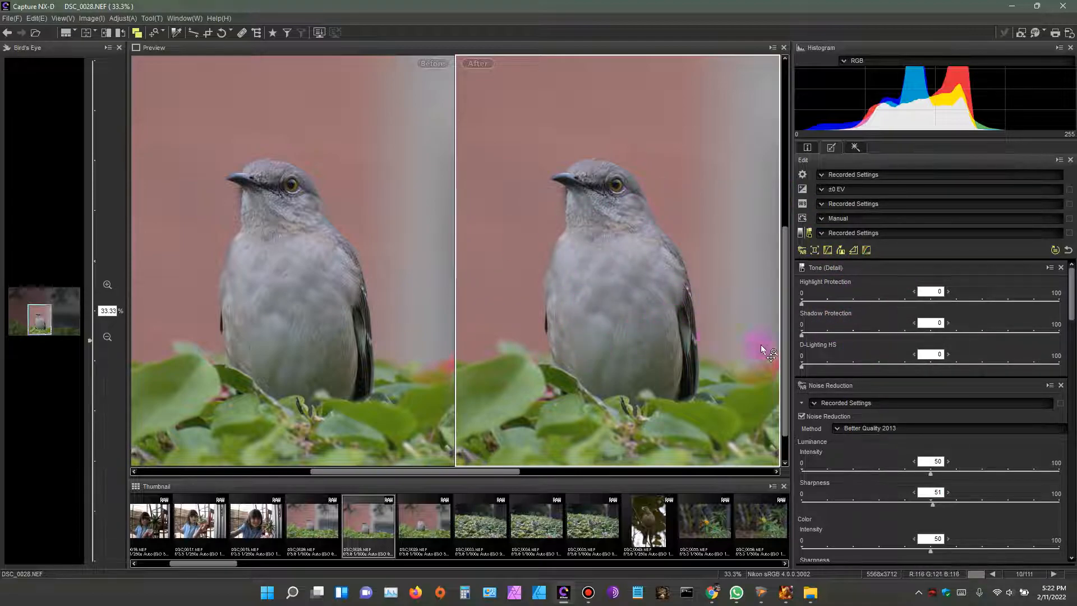
pyautogui.moveTo(791, 350)
pyautogui.mouseDown()
pyautogui.moveTo(817, 343)
pyautogui.moveTo(790, 344)
pyautogui.mouseUp()
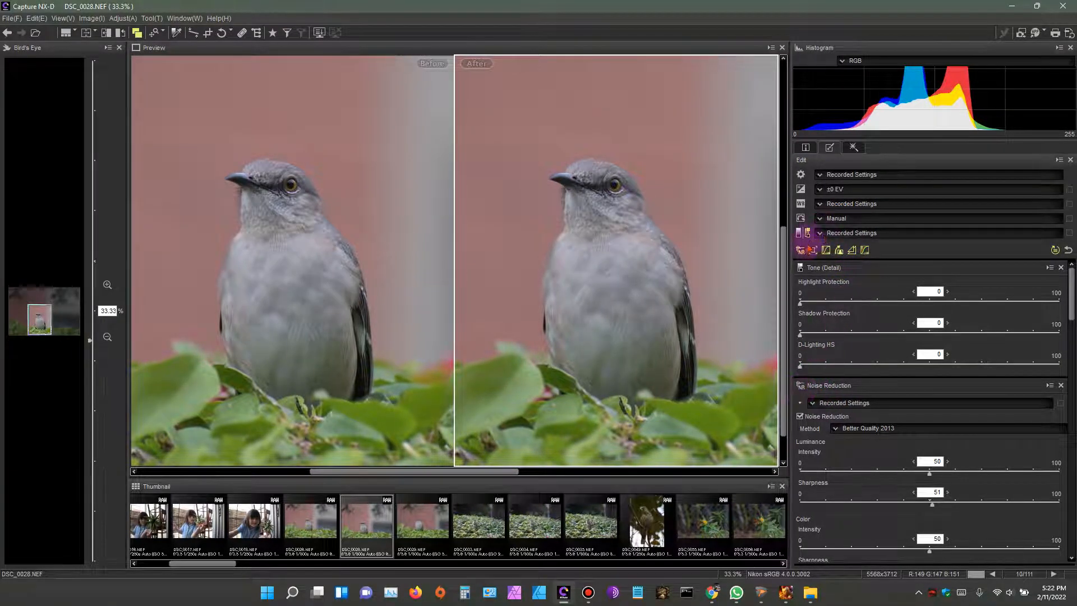
# - Review the Noise Reduction, Camera and Lens Corrections, LCH, Straighten and Perspective Control, Unsharp Mask, and Levels & Curves adjustments
pyautogui.click(801, 252)
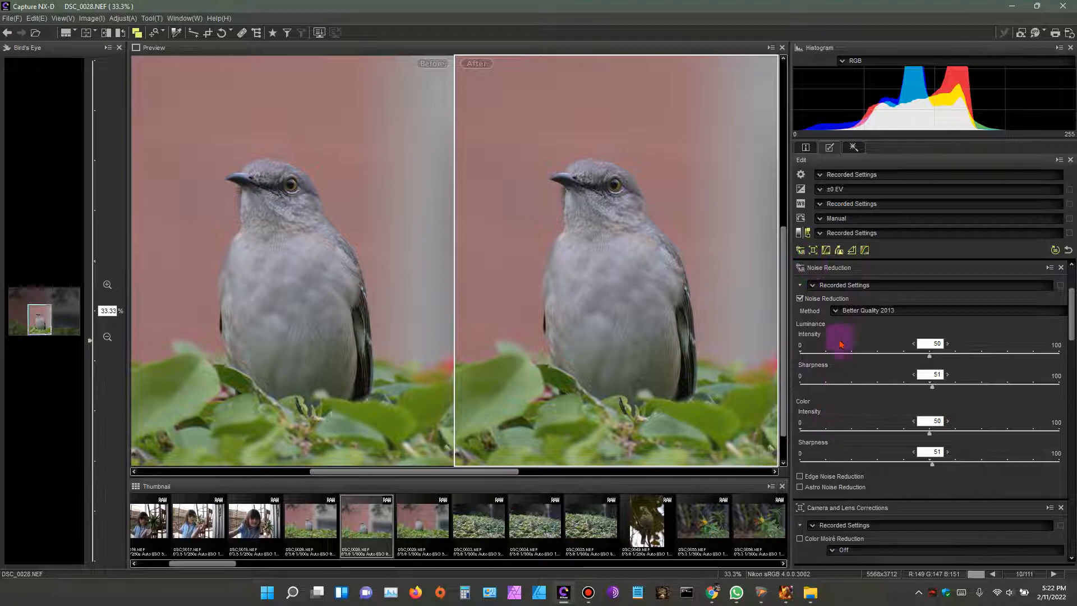
pyautogui.click(812, 251)
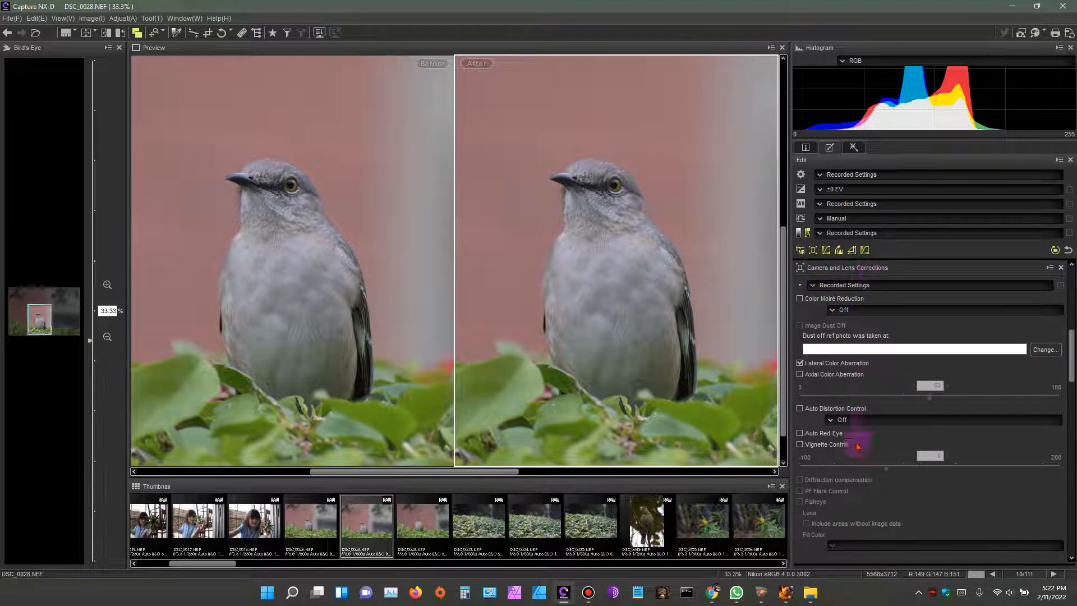
pyautogui.click(826, 251)
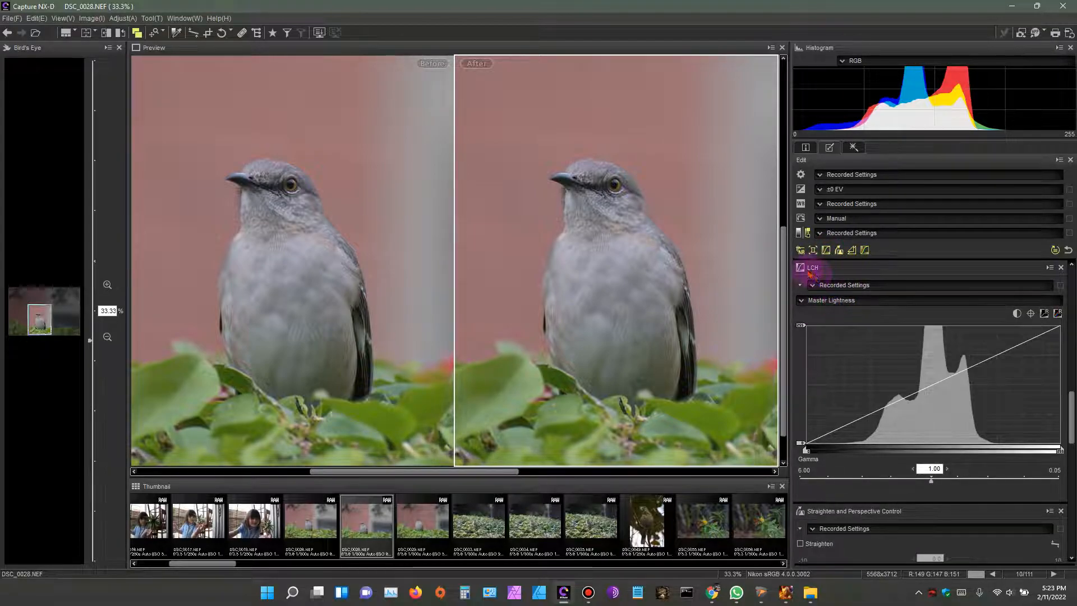
pyautogui.click(804, 301)
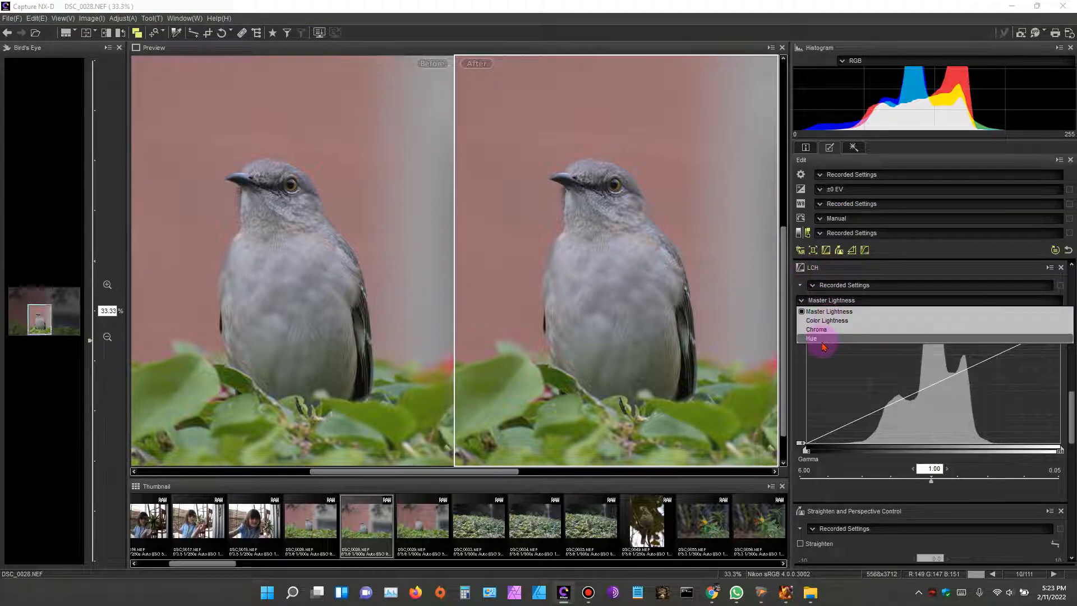
pyautogui.click(803, 310)
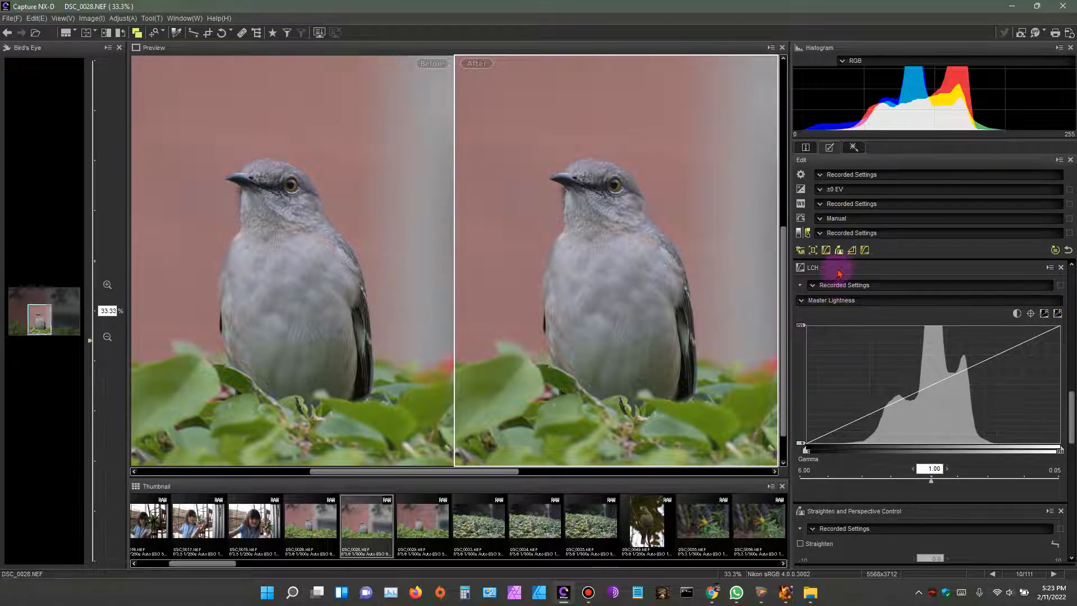
pyautogui.click(839, 251)
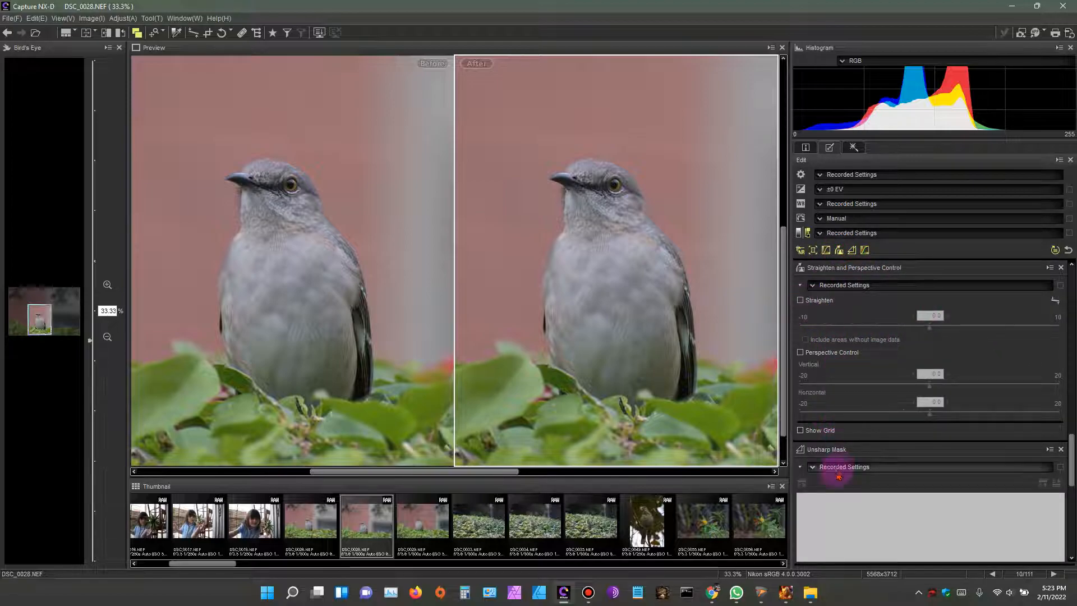
pyautogui.click(851, 250)
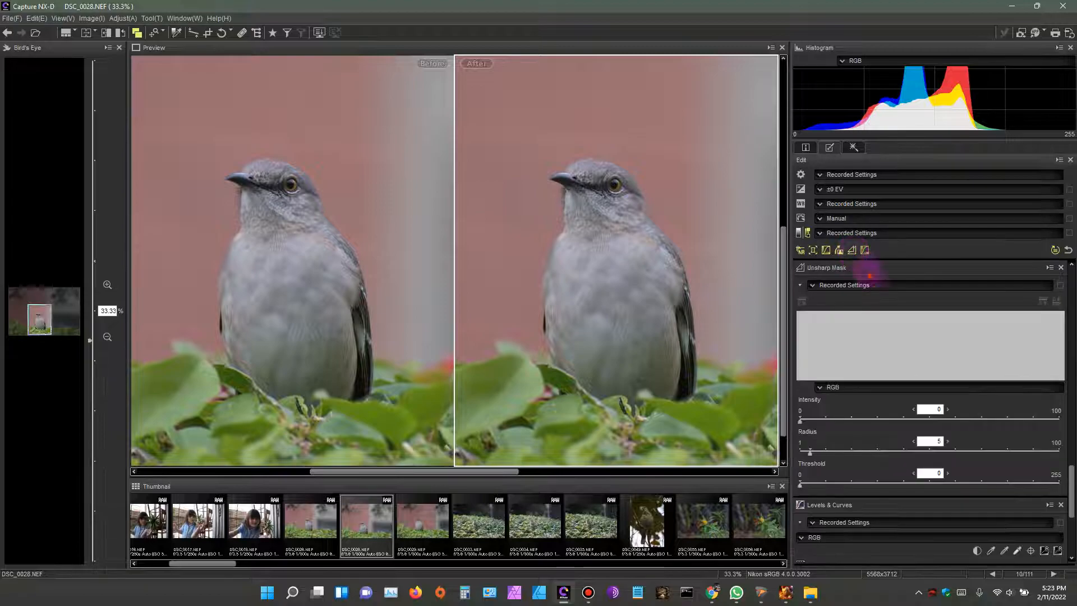
pyautogui.scroll(-3, 872, 250)
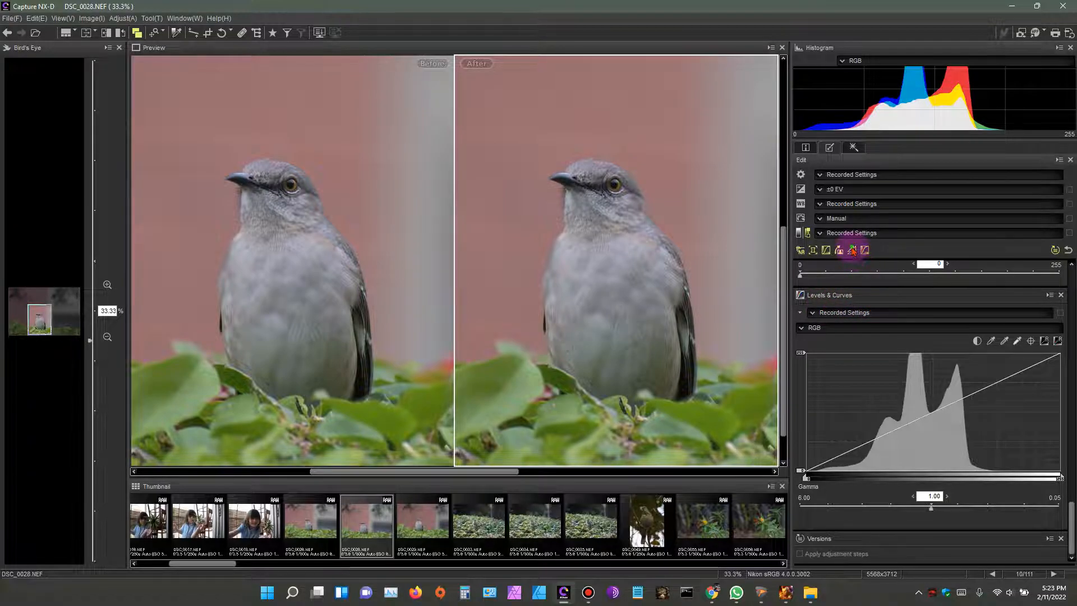
# - Set the Unsharp Mask intensity to 90 and compare both versions of the bird's head at 66.67% zoom
pyautogui.click(852, 250)
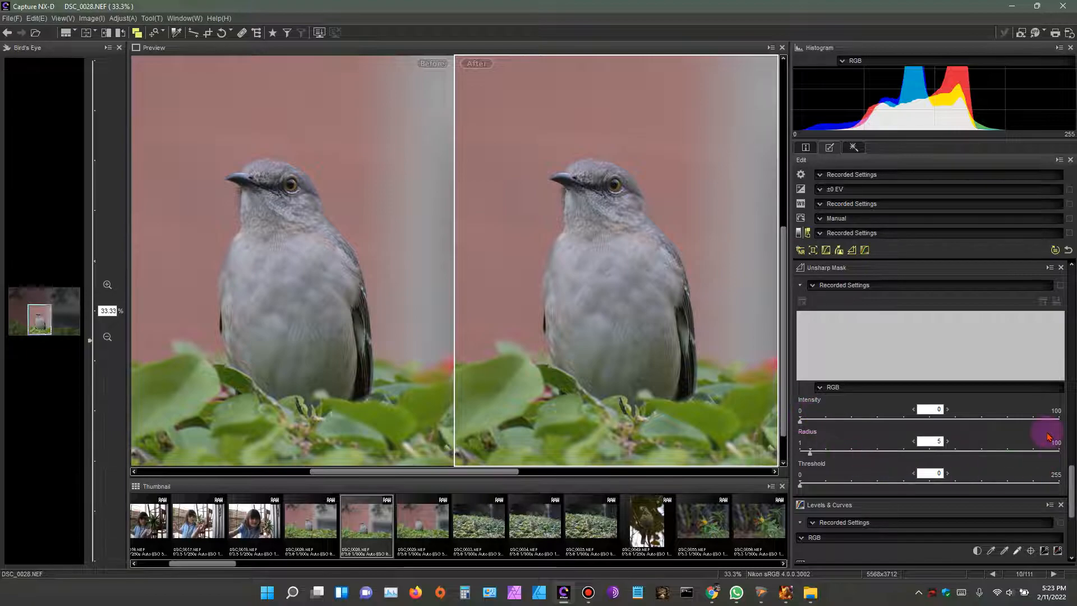
pyautogui.click(1034, 421)
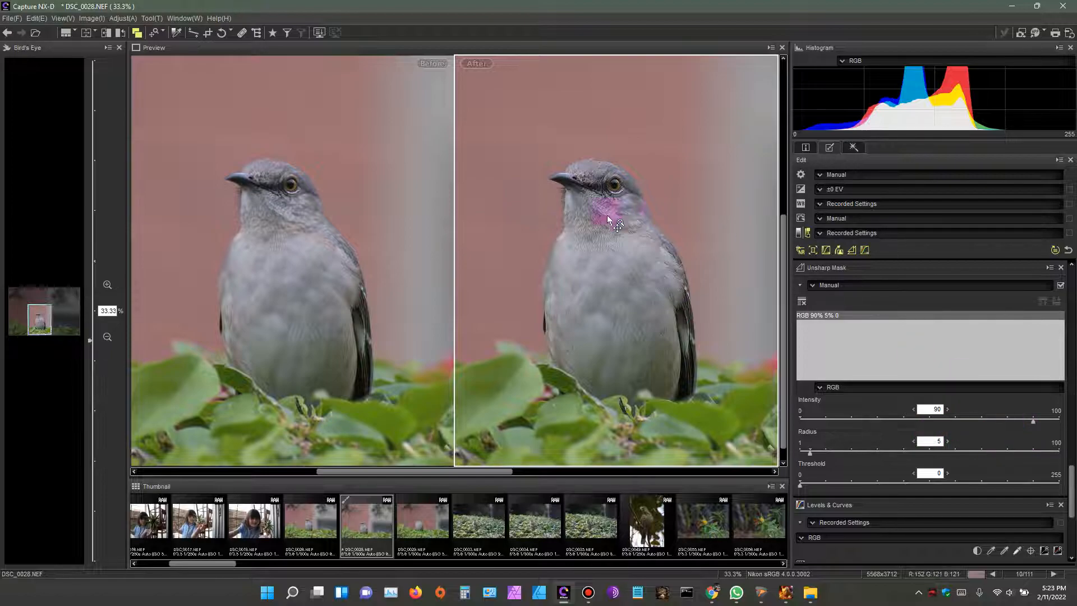
pyautogui.click(107, 285)
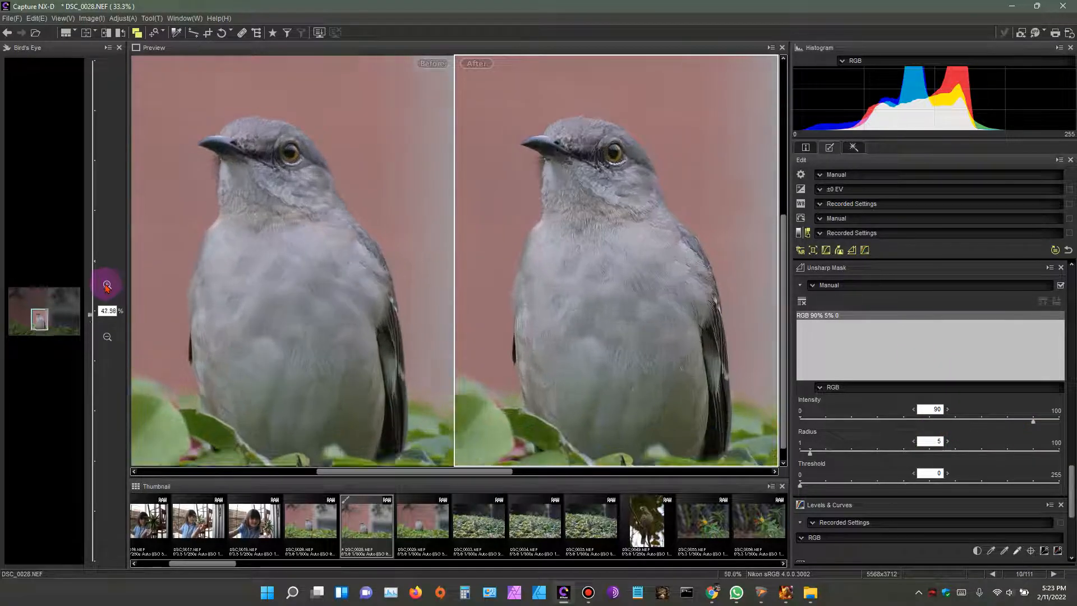
pyautogui.click(106, 285)
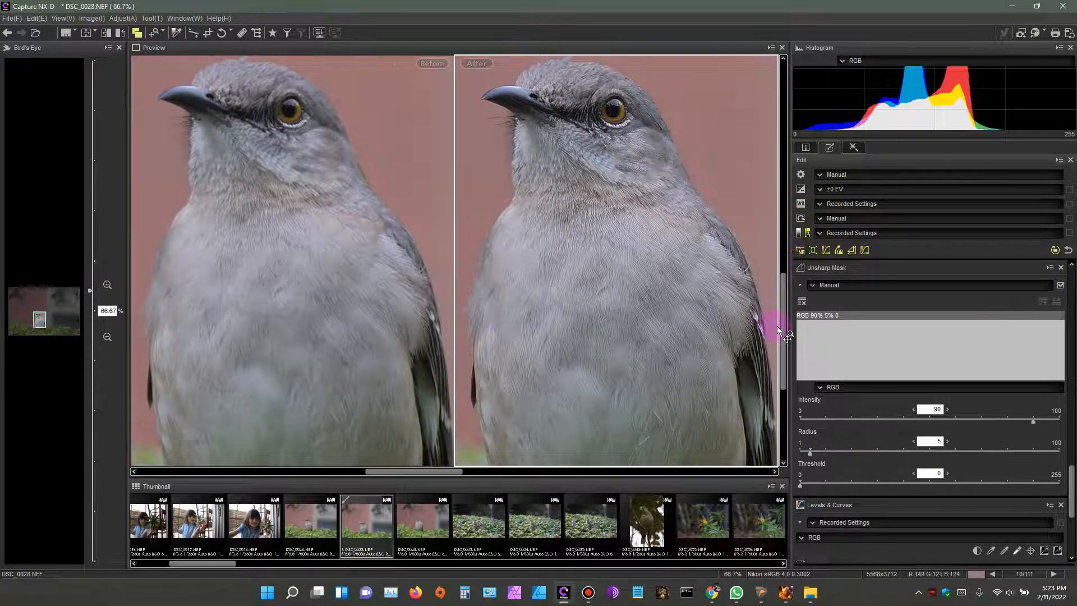
pyautogui.moveTo(779, 331); pyautogui.dragTo(782, 291)
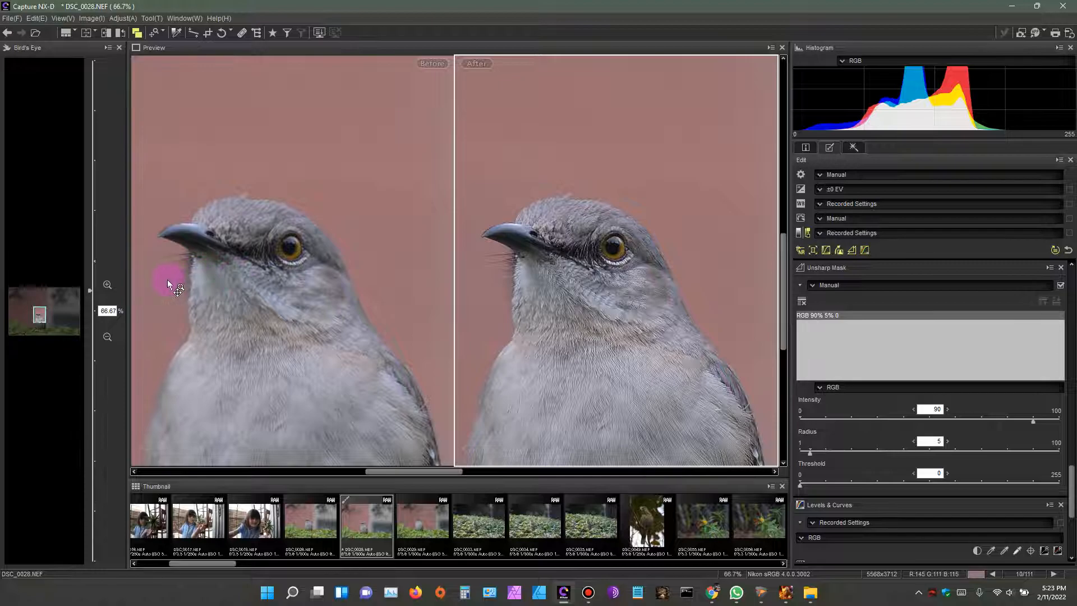
pyautogui.moveTo(441, 471); pyautogui.dragTo(428, 471)
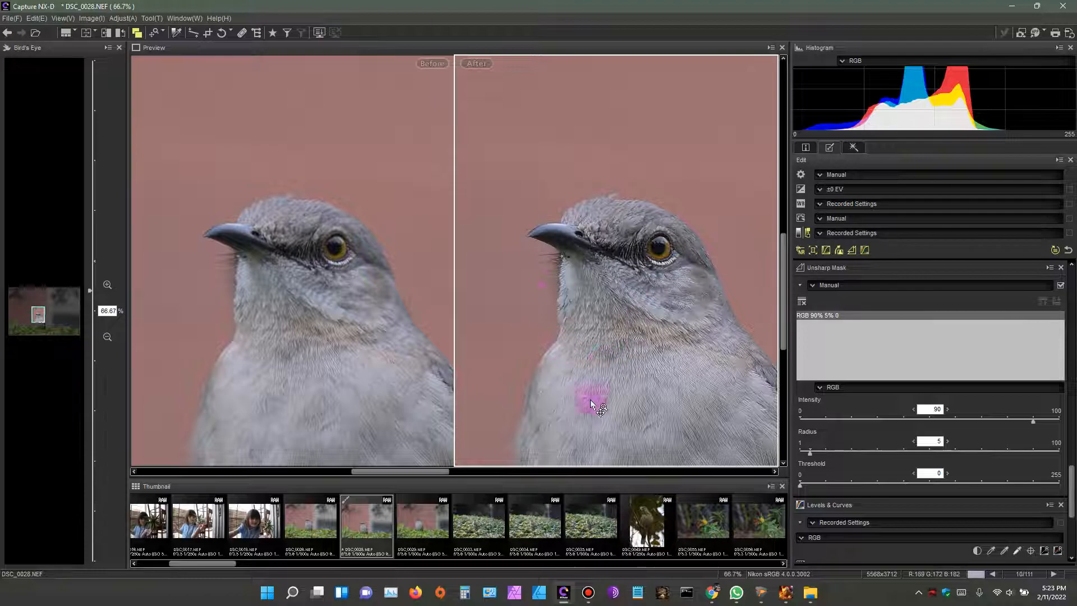
# - Set the Picture Control's clarity to 0.50 and its mid-range sharpening to 1.00
pyautogui.click(801, 218)
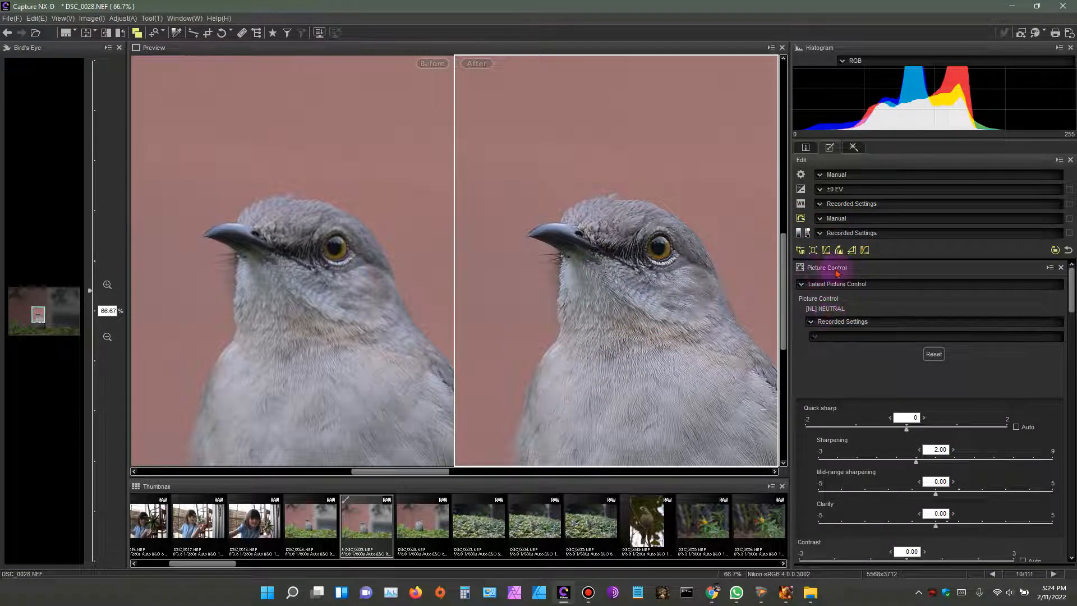
pyautogui.moveTo(1072, 283); pyautogui.dragTo(1067, 313)
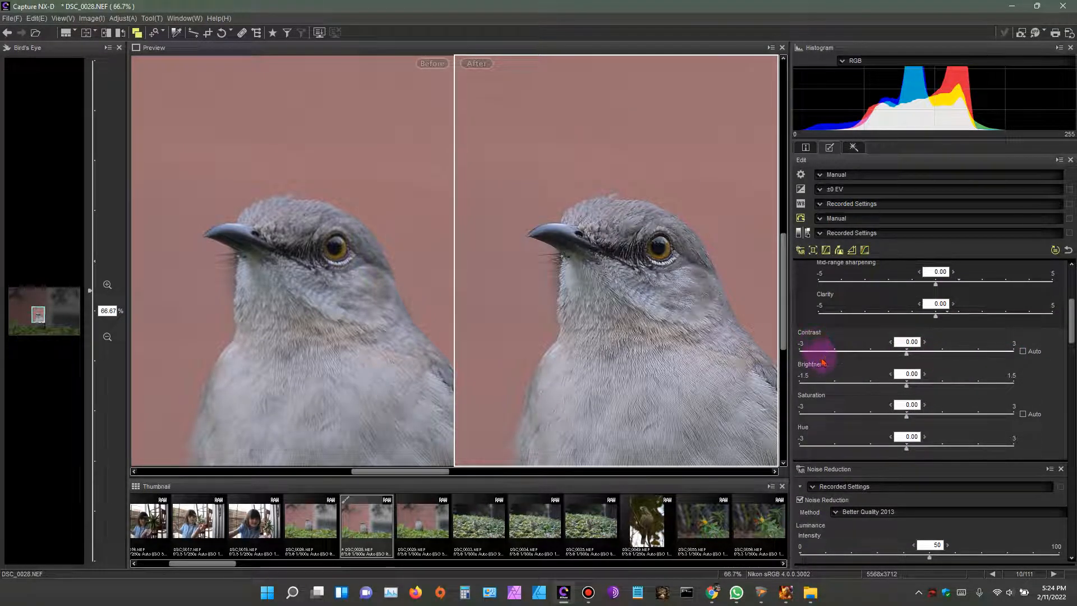
pyautogui.moveTo(1072, 323); pyautogui.dragTo(1072, 309)
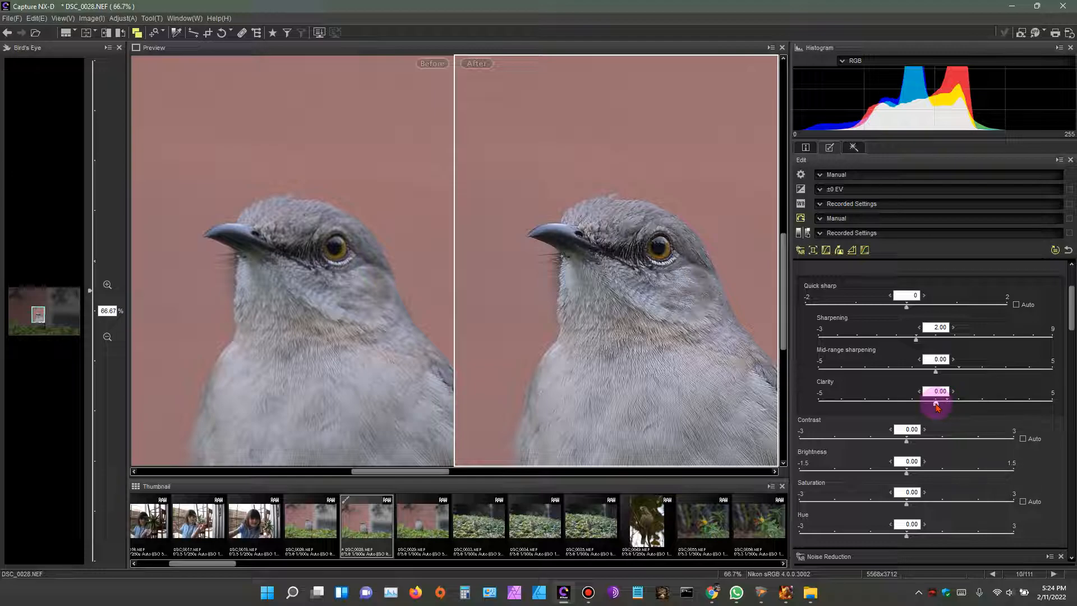
pyautogui.moveTo(936, 406); pyautogui.dragTo(947, 406)
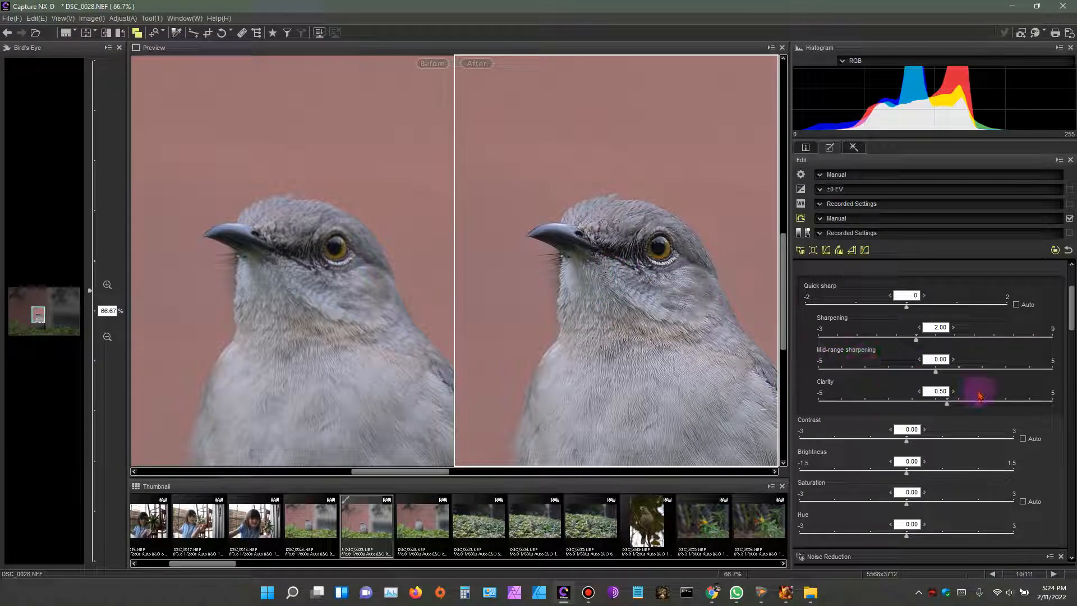
pyautogui.click(959, 370)
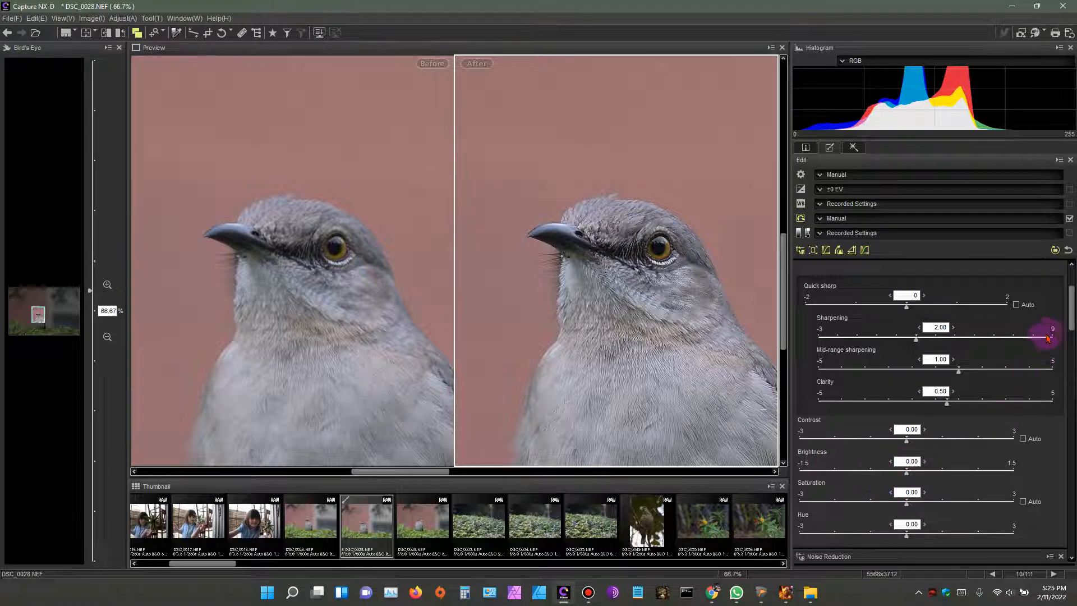
# - Examine the Noise Reduction settings and the Picture Control's brightness setting alongside the edited bird's head
pyautogui.moveTo(1071, 307); pyautogui.dragTo(1070, 335)
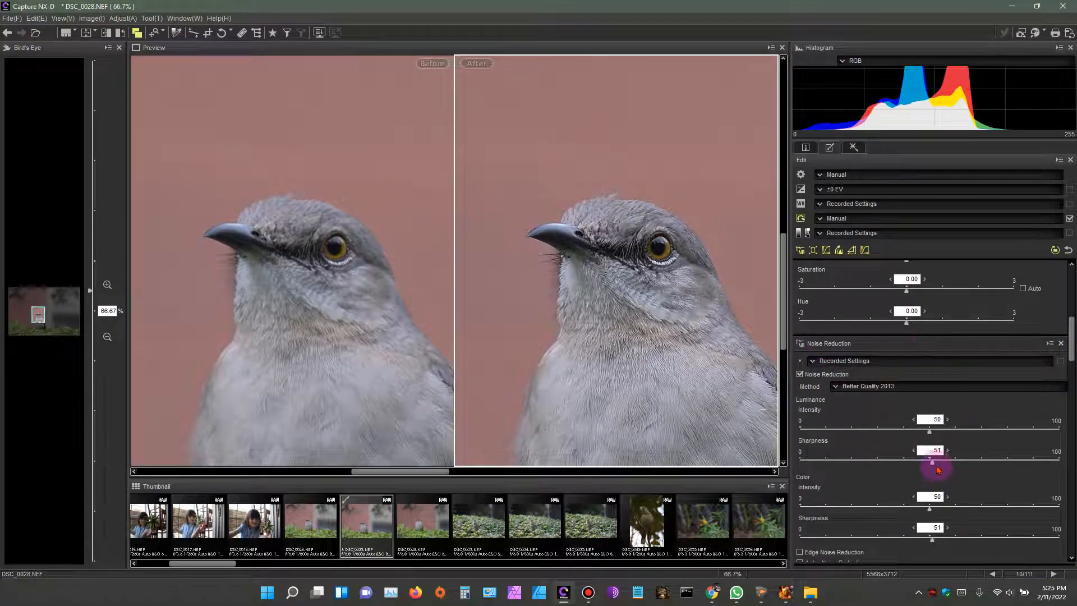
pyautogui.moveTo(1071, 354); pyautogui.dragTo(1070, 324)
pyautogui.click(904, 472)
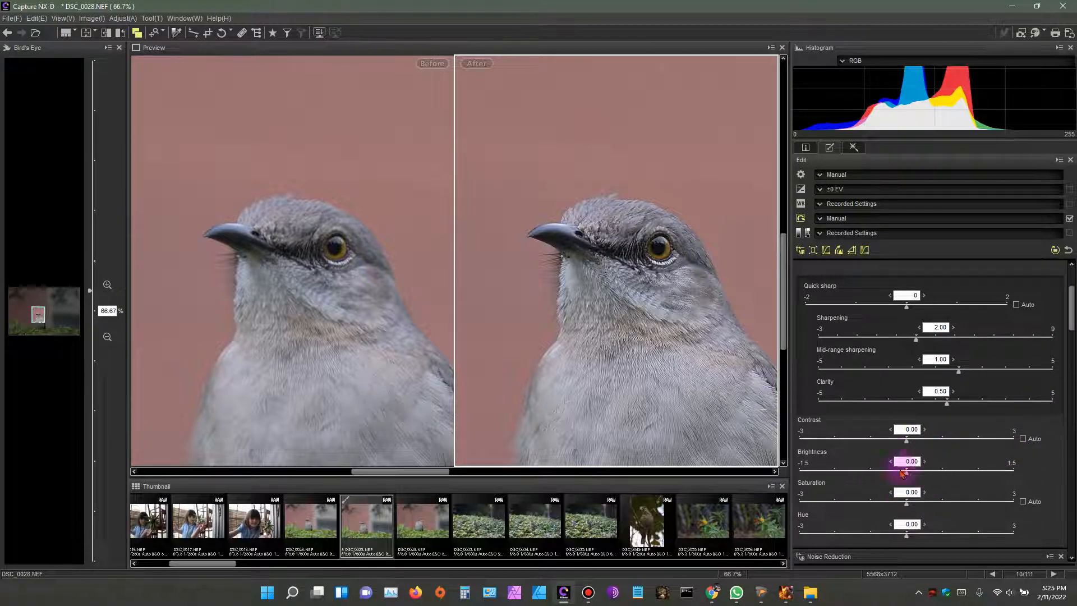
pyautogui.click(641, 302)
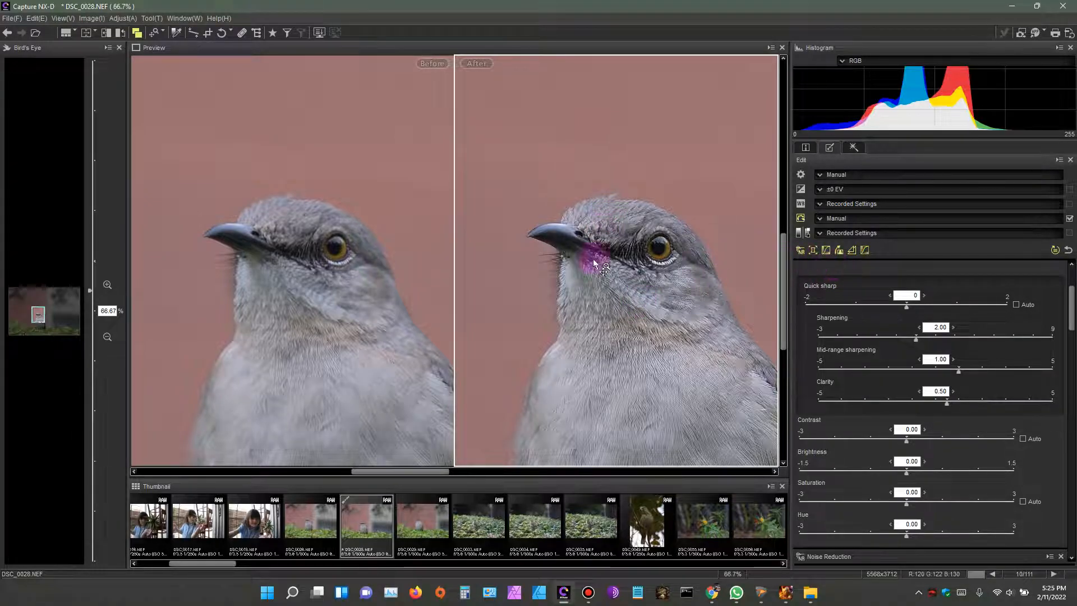
# - Compare the before and after versions of the bird photo in full and at 50% zoom
pyautogui.click(107, 339)
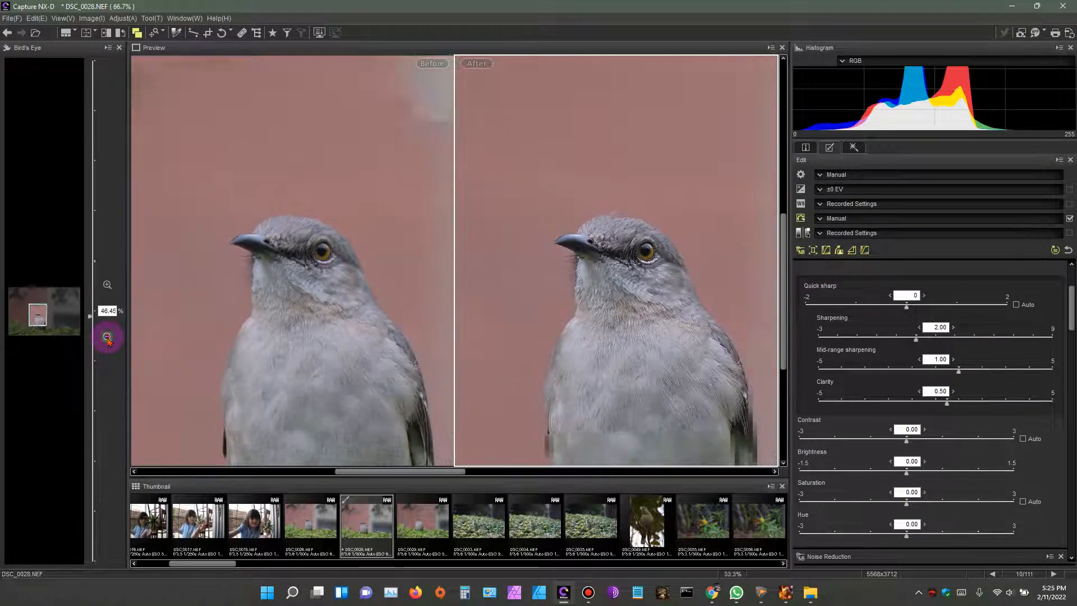
pyautogui.click(107, 338)
pyautogui.click(107, 339)
pyautogui.click(108, 340)
pyautogui.click(107, 338)
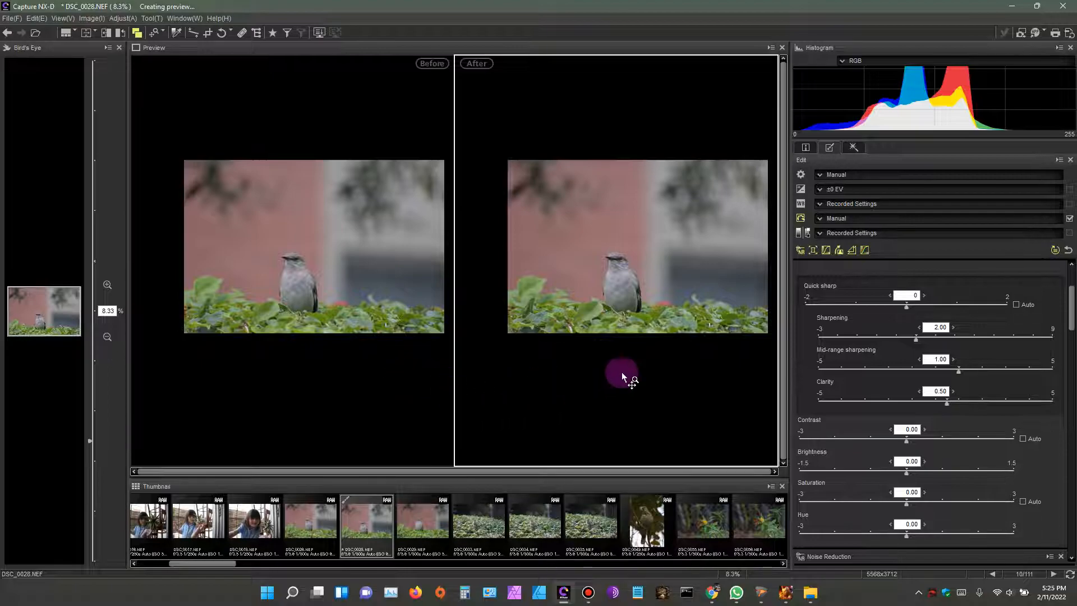
pyautogui.click(108, 284)
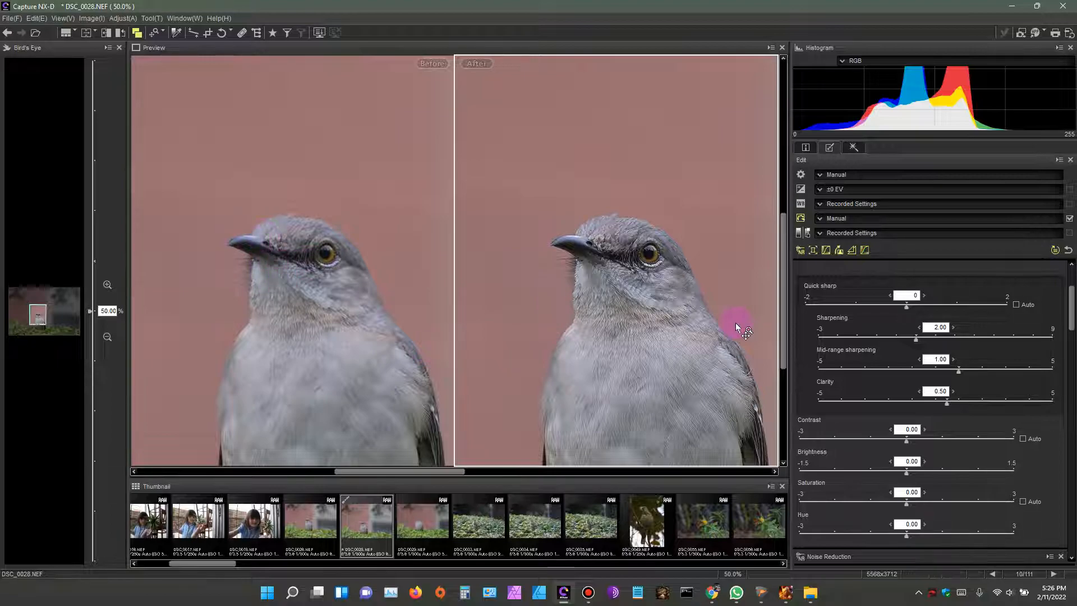
pyautogui.moveTo(629, 265); pyautogui.dragTo(637, 275)
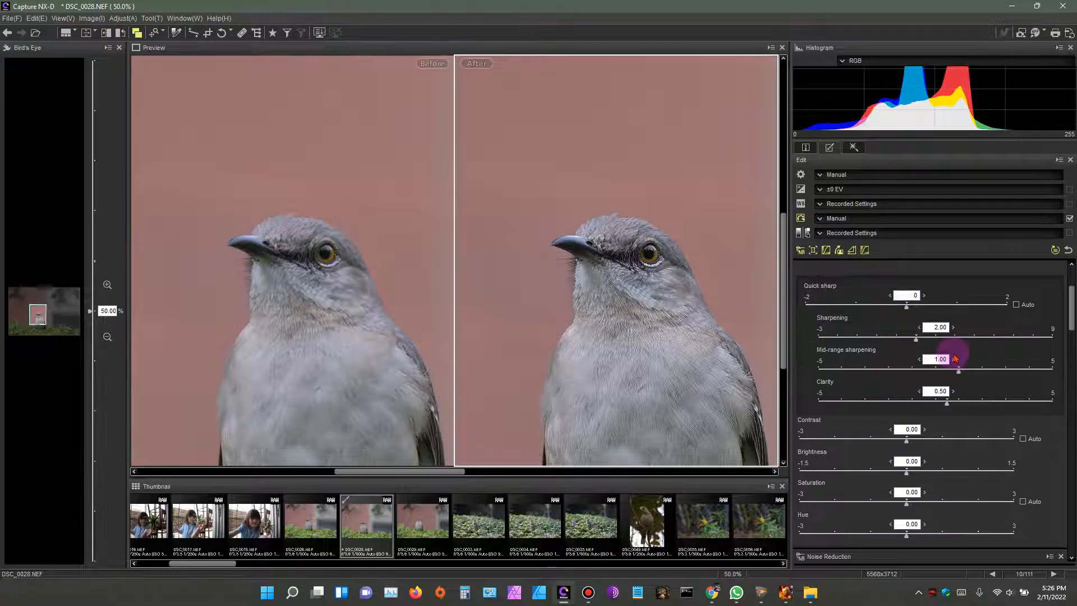
# - Try auto contrast in Levels & Curves, compare both versions of the bird in an enlarged preview, and reset the curves
pyautogui.click(864, 250)
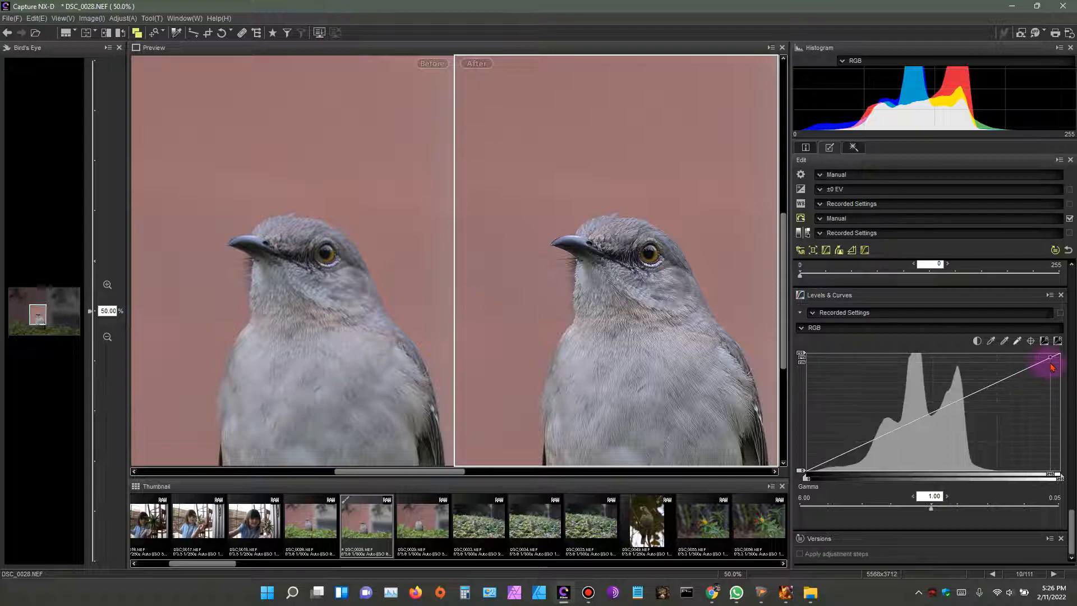
pyautogui.click(977, 341)
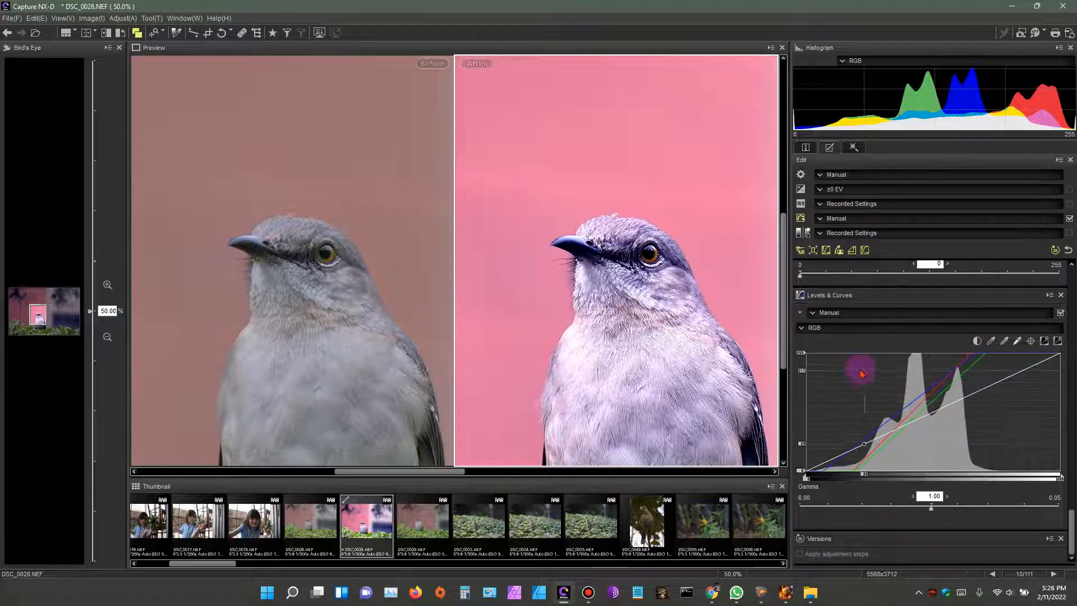
pyautogui.moveTo(800, 388); pyautogui.dragTo(1004, 392)
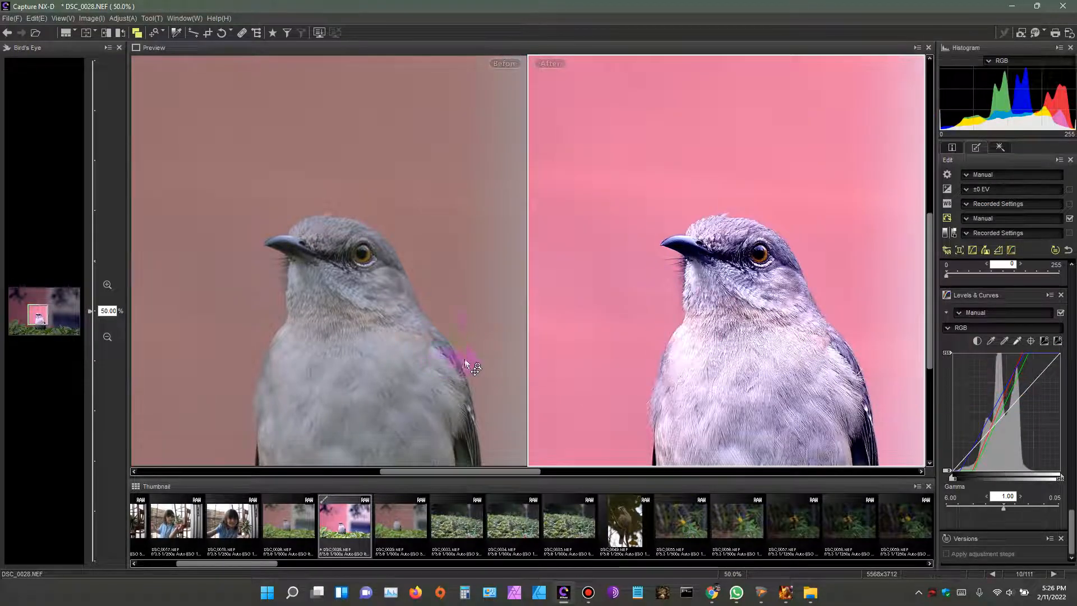
pyautogui.moveTo(929, 247); pyautogui.dragTo(945, 288)
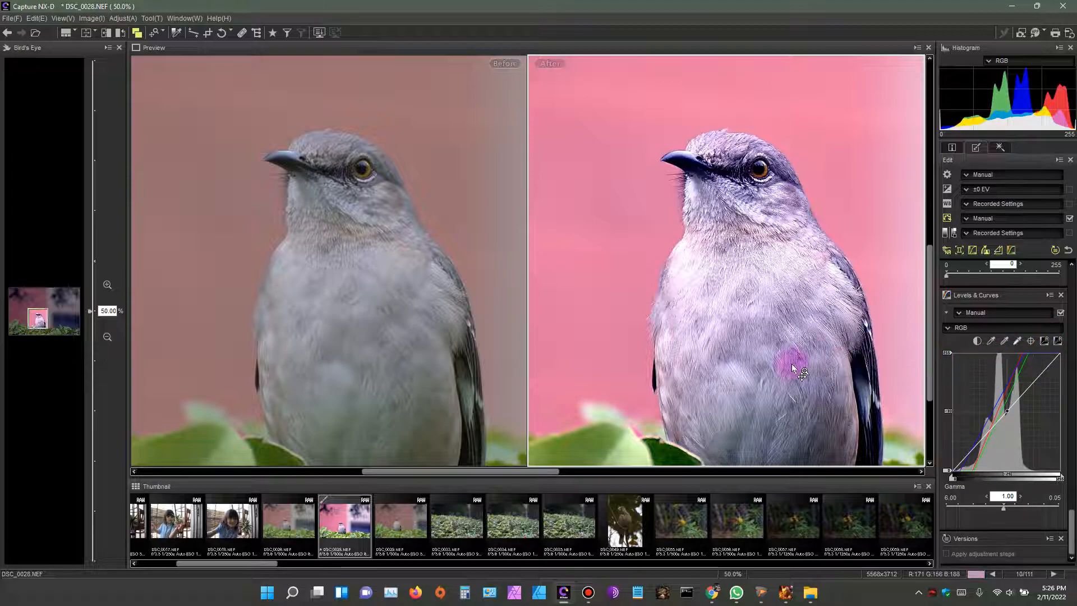
pyautogui.moveTo(935, 421); pyautogui.dragTo(764, 388)
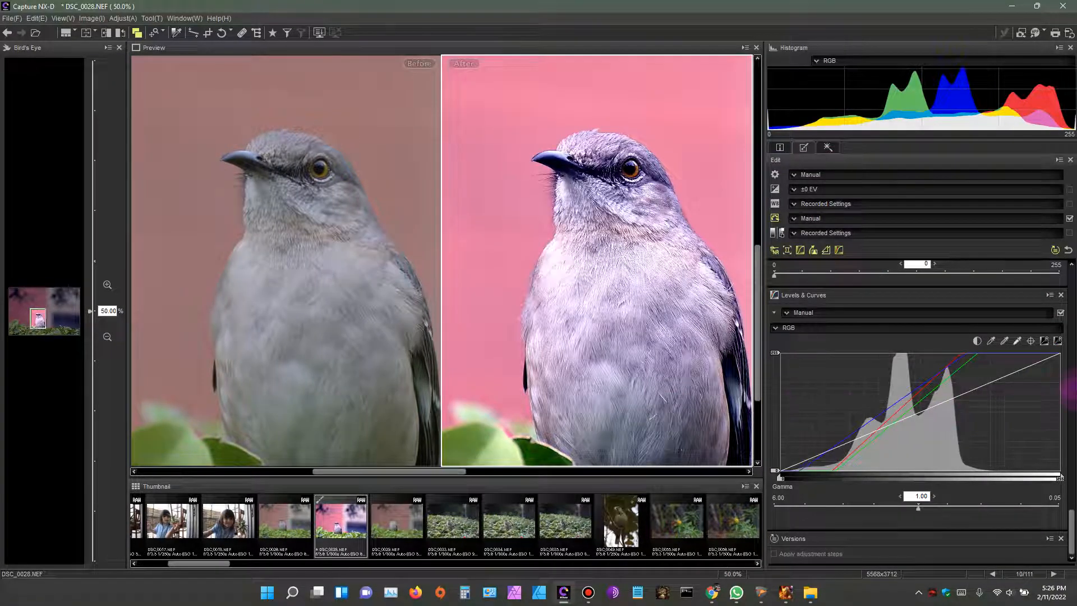
pyautogui.click(1059, 341)
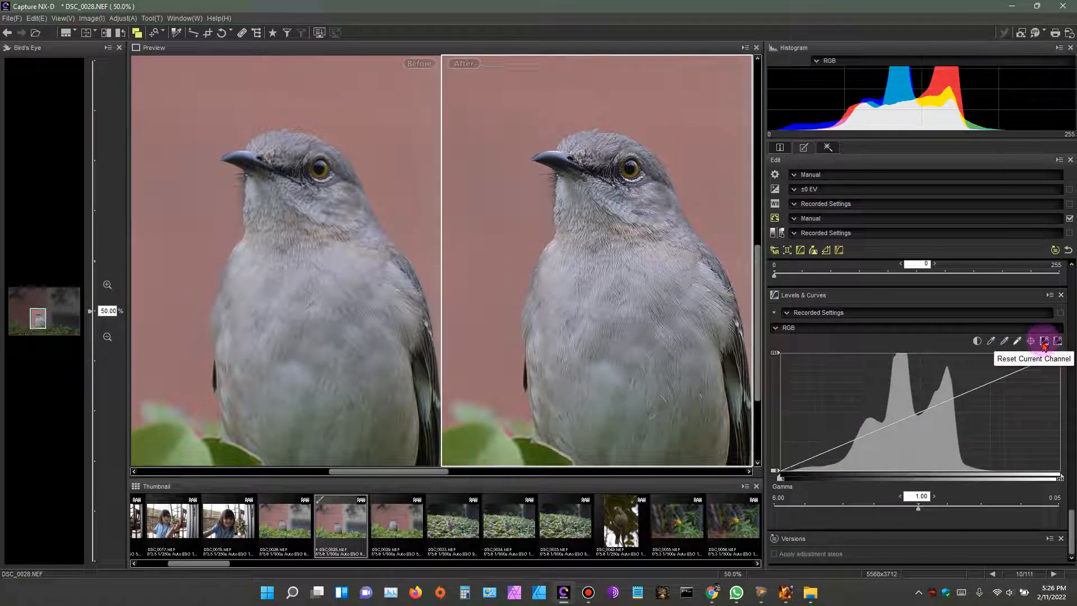
# - In the Blue channel of Levels & Curves, slightly lower the output maximum and raise the input black point
pyautogui.click(782, 328)
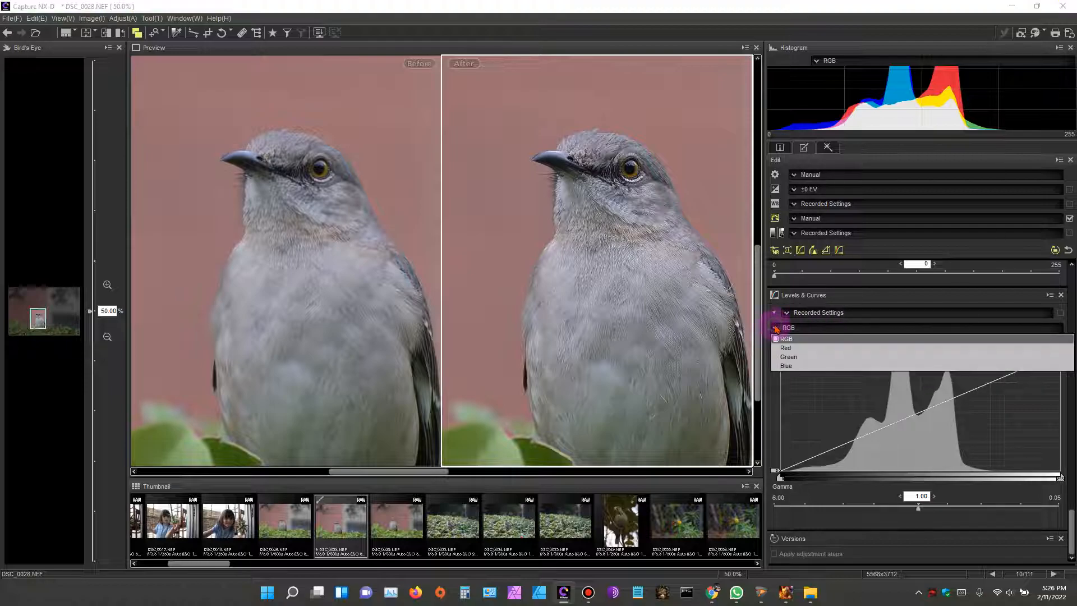
pyautogui.click(798, 368)
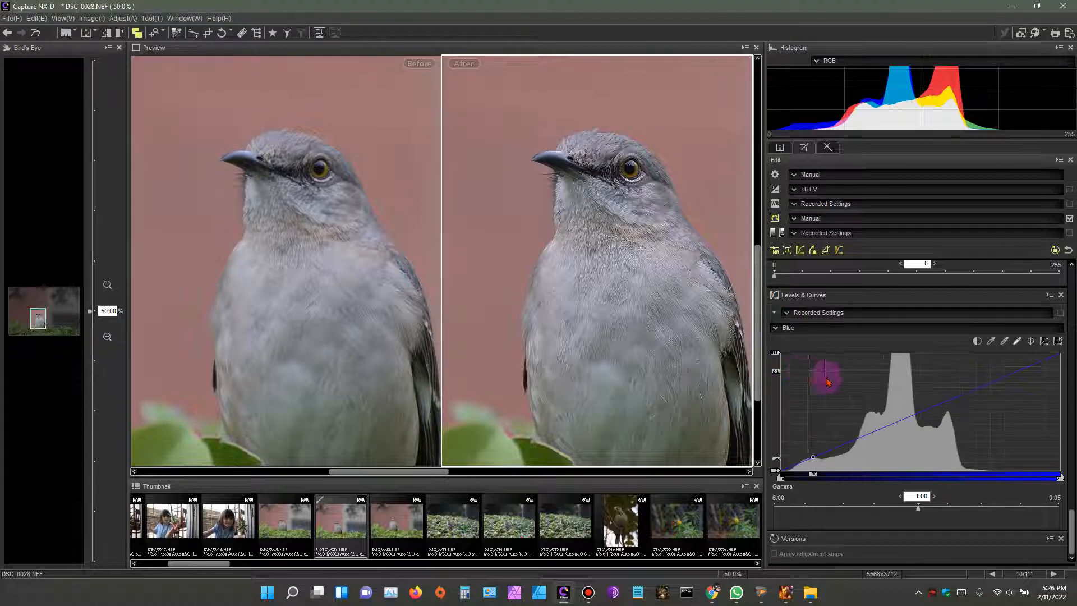
pyautogui.click(776, 354)
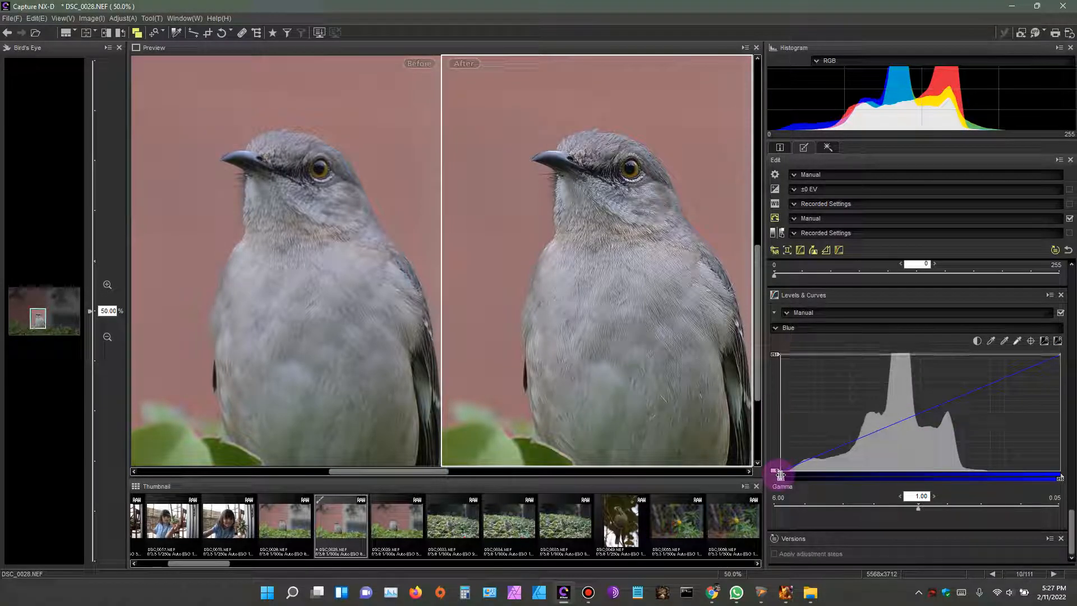
pyautogui.click(580, 255)
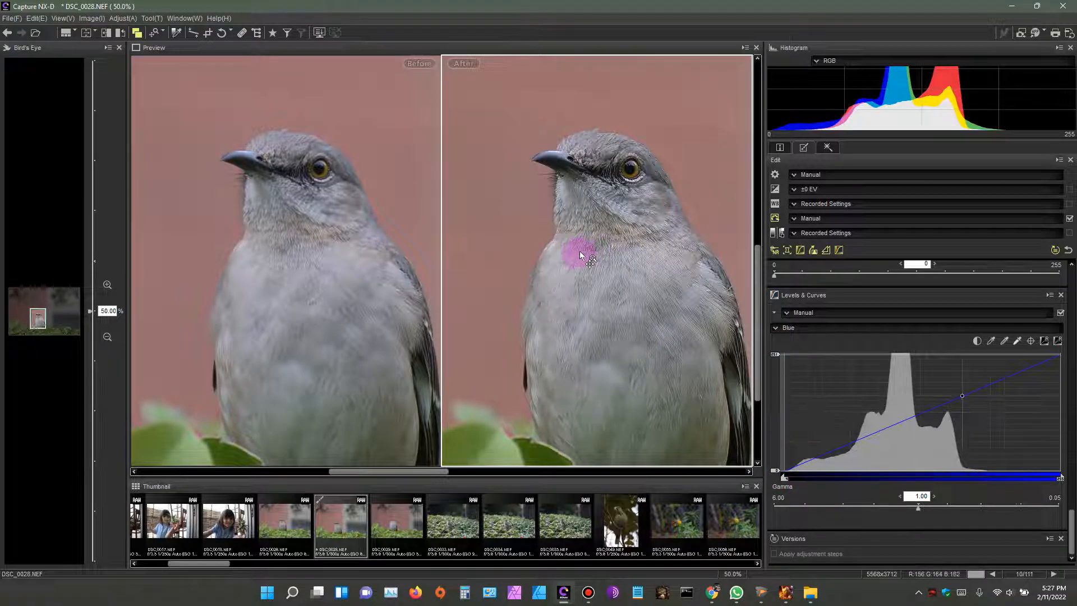
pyautogui.moveTo(428, 470)
pyautogui.mouseDown()
pyautogui.moveTo(481, 481)
pyautogui.moveTo(445, 471)
pyautogui.mouseUp()
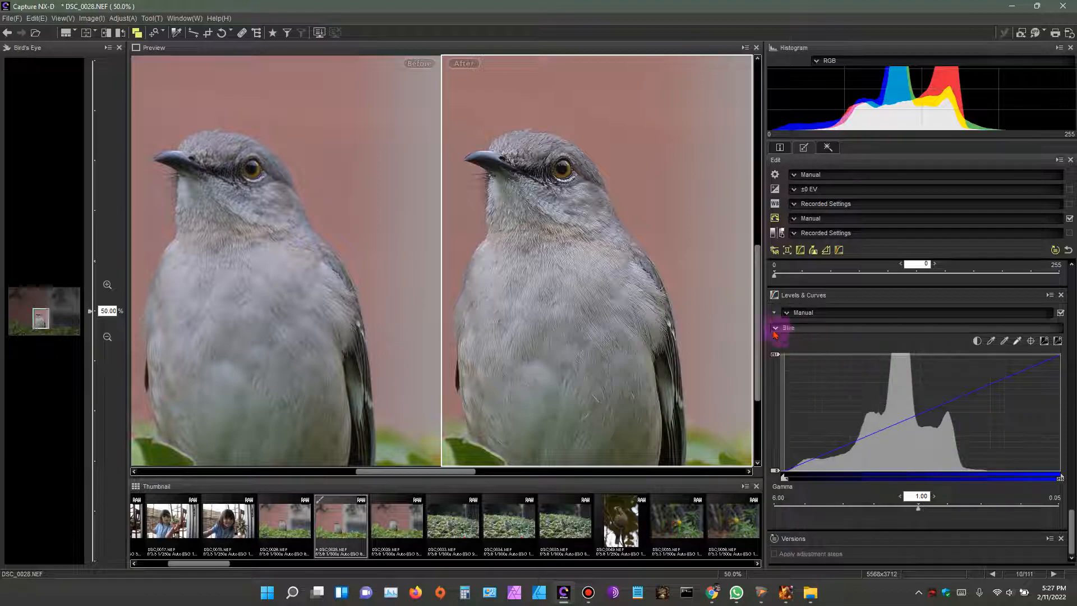
# - In the Green channel of Levels & Curves, slightly lower the output maximum and raise the input black point
pyautogui.click(775, 328)
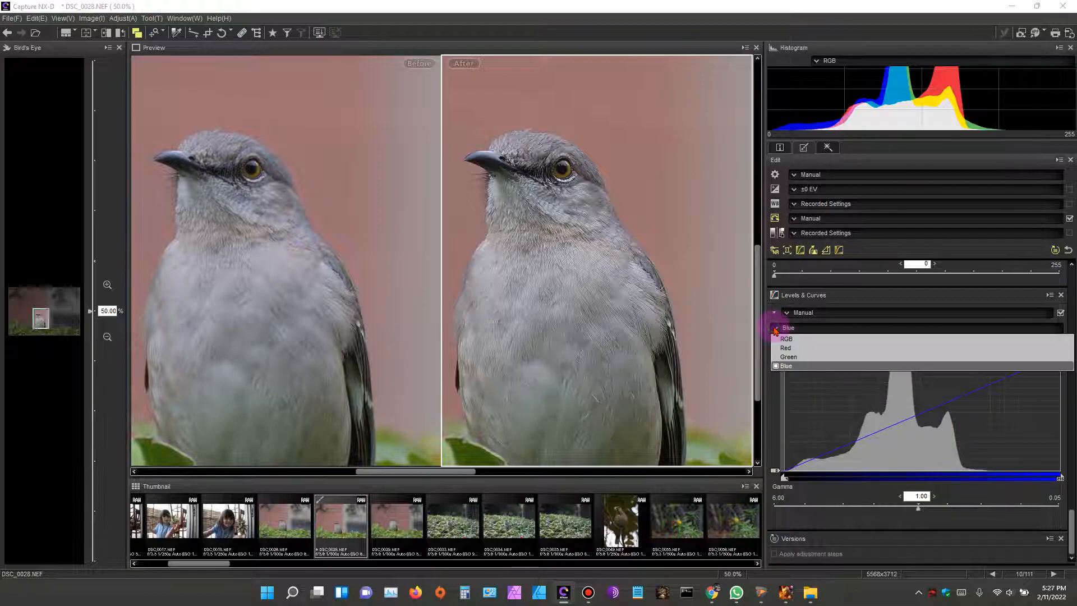
pyautogui.click(805, 355)
pyautogui.moveTo(774, 354); pyautogui.dragTo(775, 357)
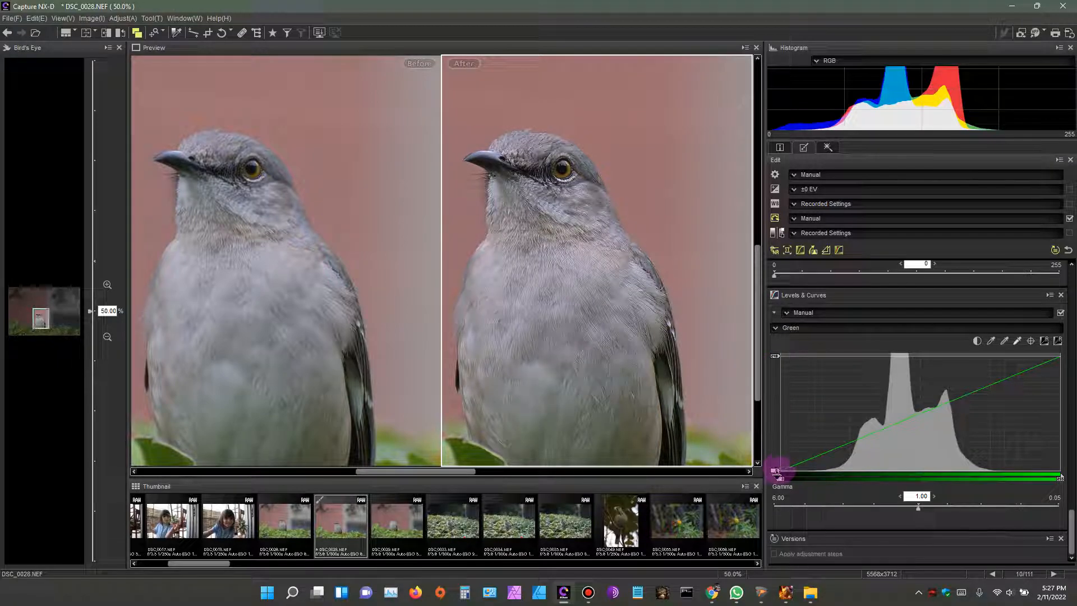
pyautogui.moveTo(782, 471); pyautogui.dragTo(788, 476)
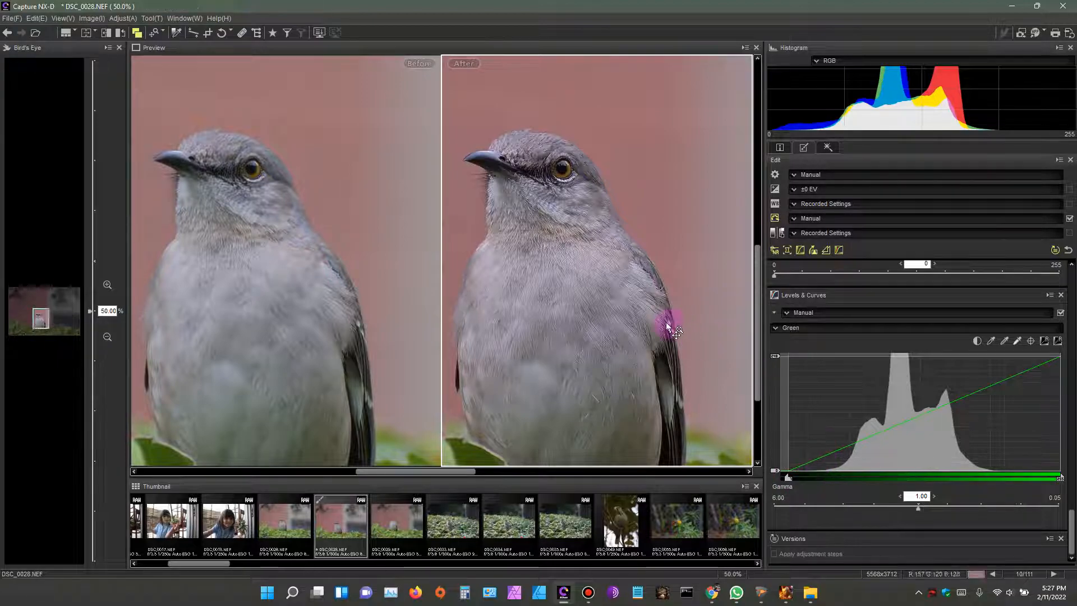
# - Compare the bird and foliage in the before and after views at 16.67% and 50% zoom
pyautogui.scroll(-2, 666, 324)
pyautogui.scroll(-2, 673, 329)
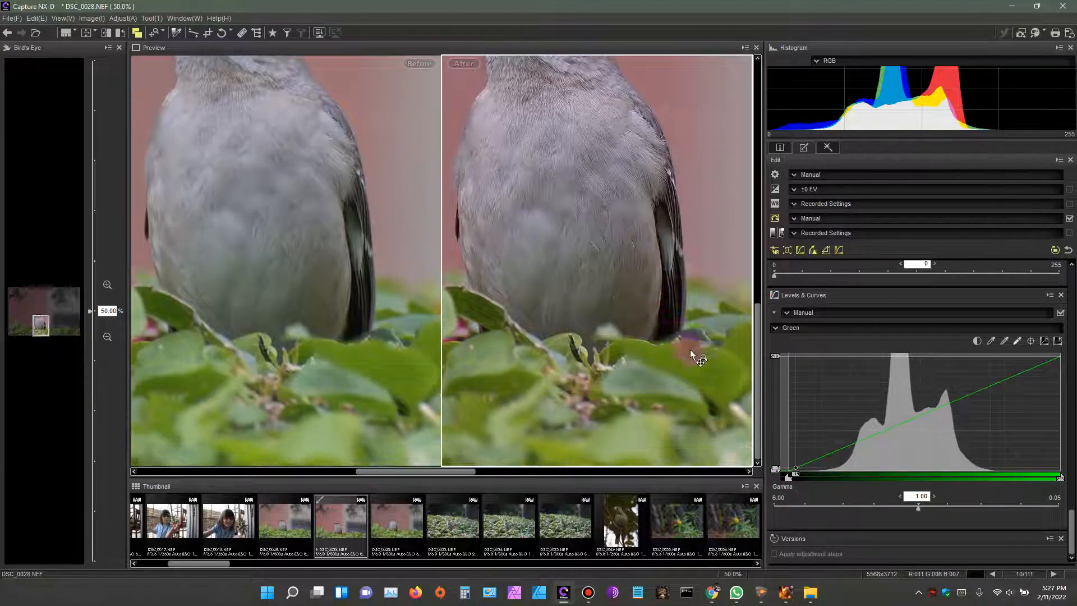
pyautogui.click(108, 337)
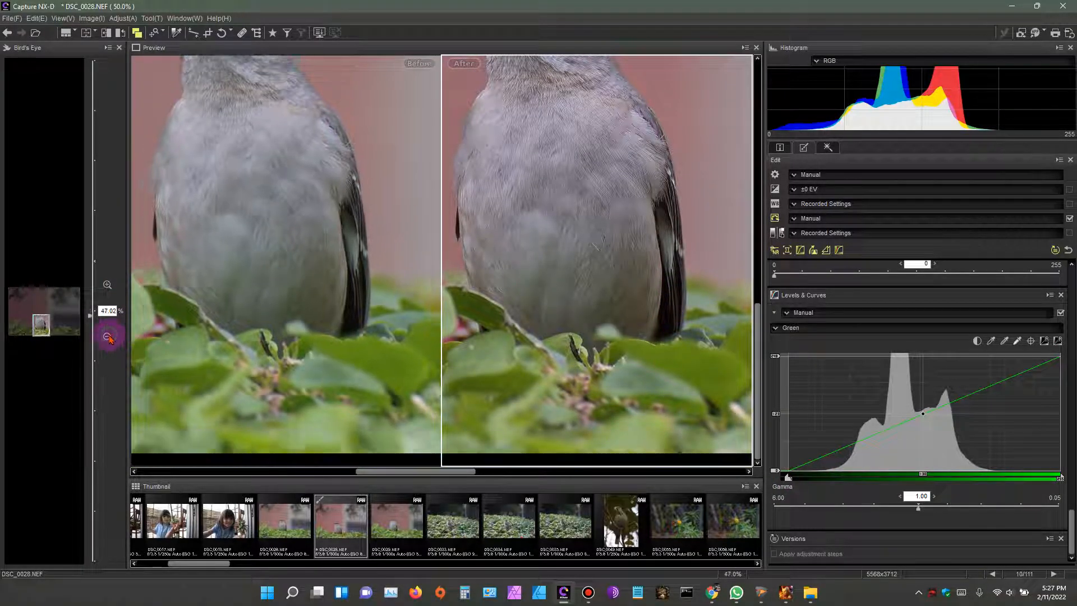
pyautogui.click(108, 337)
pyautogui.scroll(2, 756, 270)
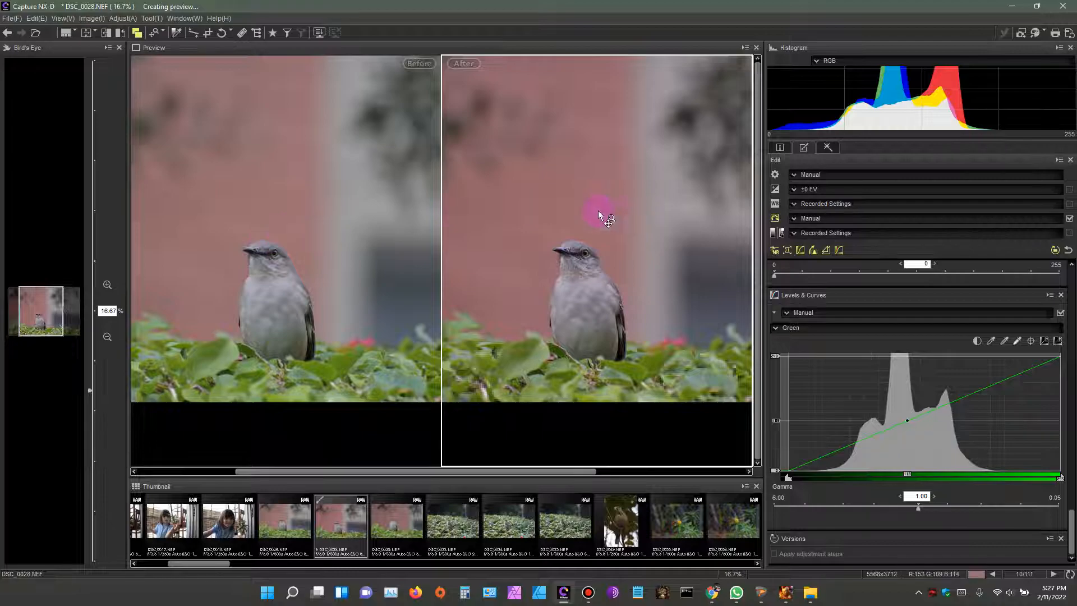
pyautogui.click(107, 285)
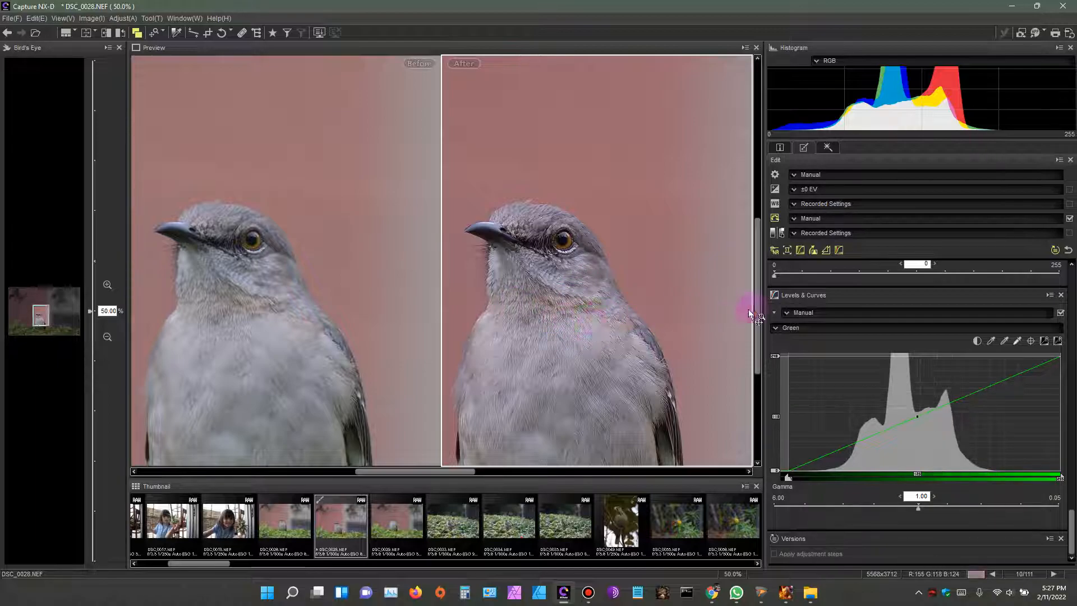
# - In the Red channel of Levels & Curves, slightly lower the output maximum and raise the input black point
pyautogui.click(776, 331)
pyautogui.click(791, 351)
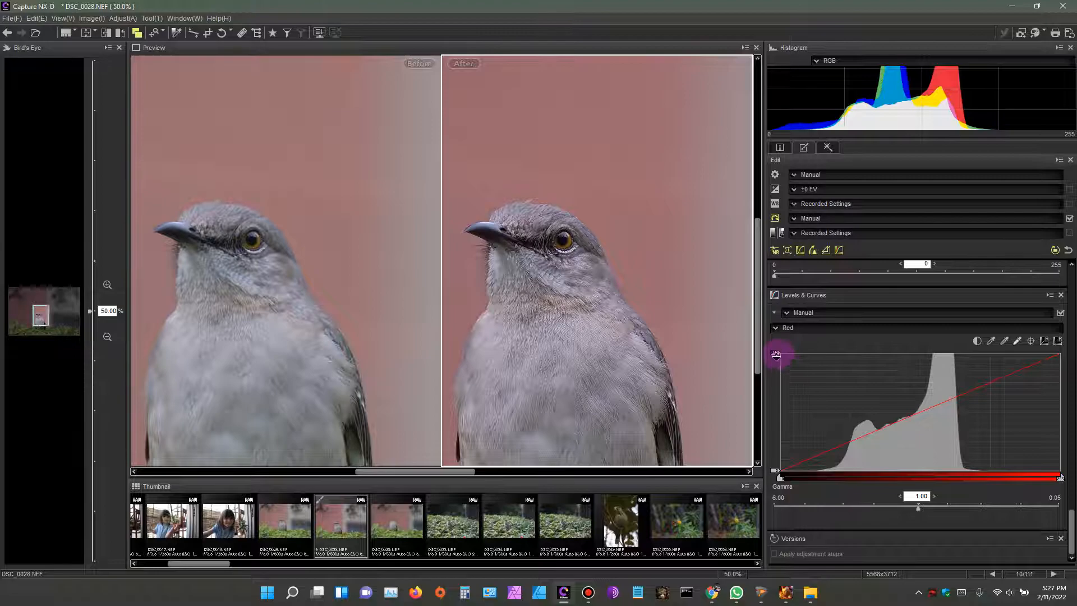
pyautogui.moveTo(776, 354); pyautogui.dragTo(776, 357)
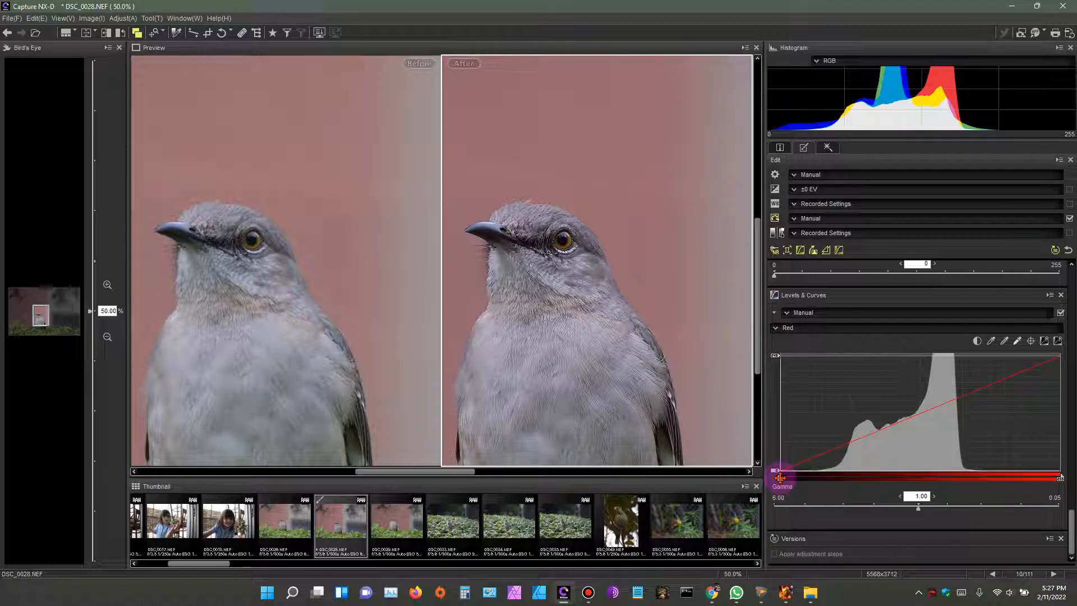
pyautogui.moveTo(780, 477); pyautogui.dragTo(781, 478)
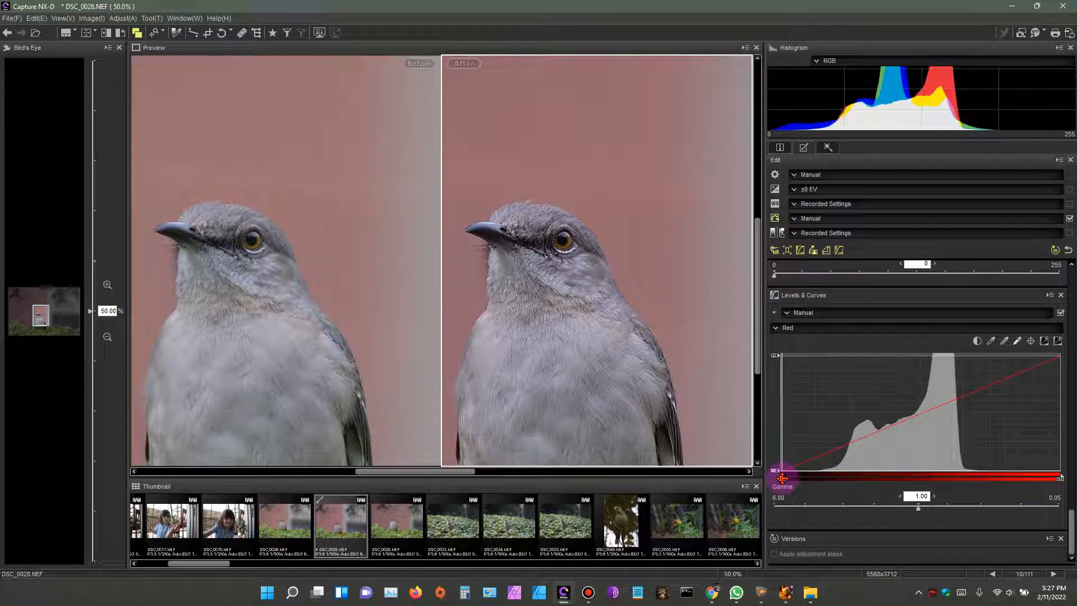
# - Add a point on the upper part of the red curve and pull it slightly down
pyautogui.click(880, 437)
pyautogui.moveTo(881, 442)
pyautogui.mouseDown()
pyautogui.moveTo(866, 381)
pyautogui.moveTo(925, 423)
pyautogui.moveTo(869, 445)
pyautogui.moveTo(633, 415)
pyautogui.mouseUp()
pyautogui.moveTo(572, 397); pyautogui.dragTo(602, 382)
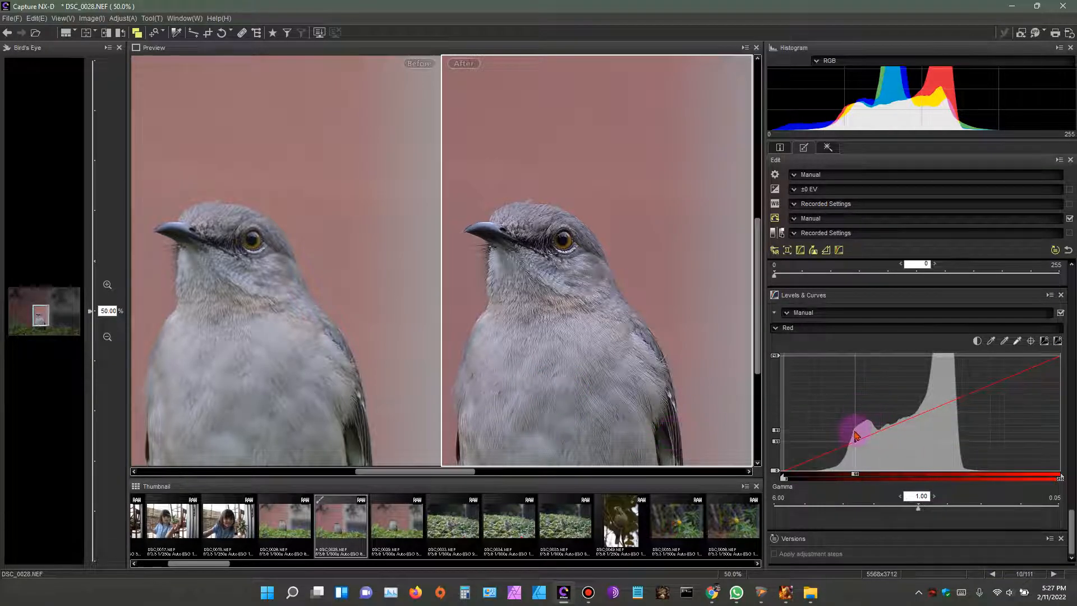
pyautogui.click(535, 364)
pyautogui.moveTo(535, 360)
pyautogui.mouseDown()
pyautogui.moveTo(549, 368)
pyautogui.moveTo(564, 354)
pyautogui.moveTo(576, 161)
pyautogui.mouseUp()
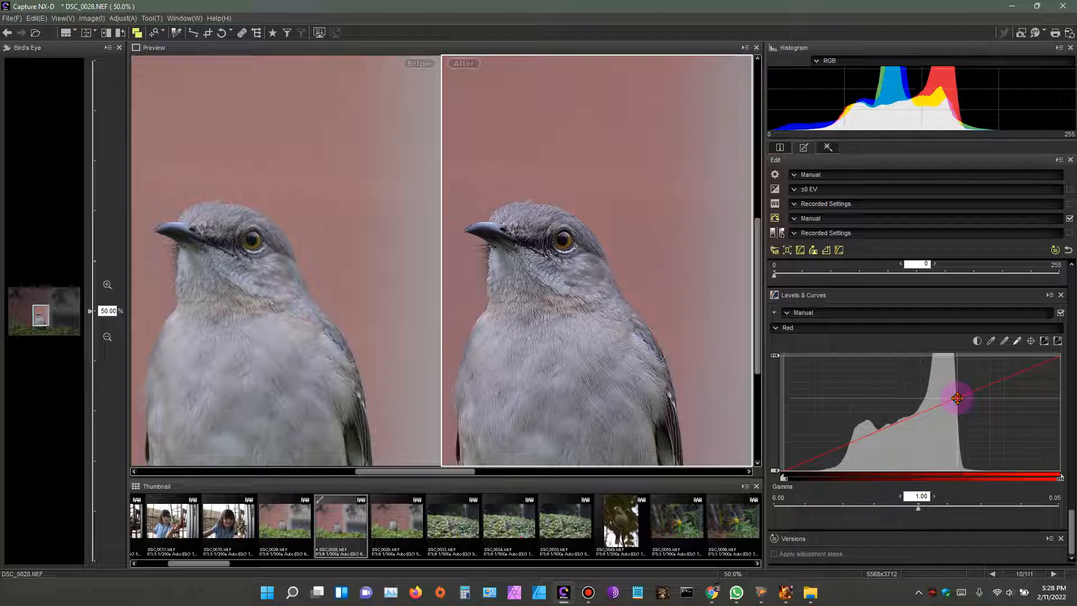
pyautogui.moveTo(957, 398); pyautogui.dragTo(959, 401)
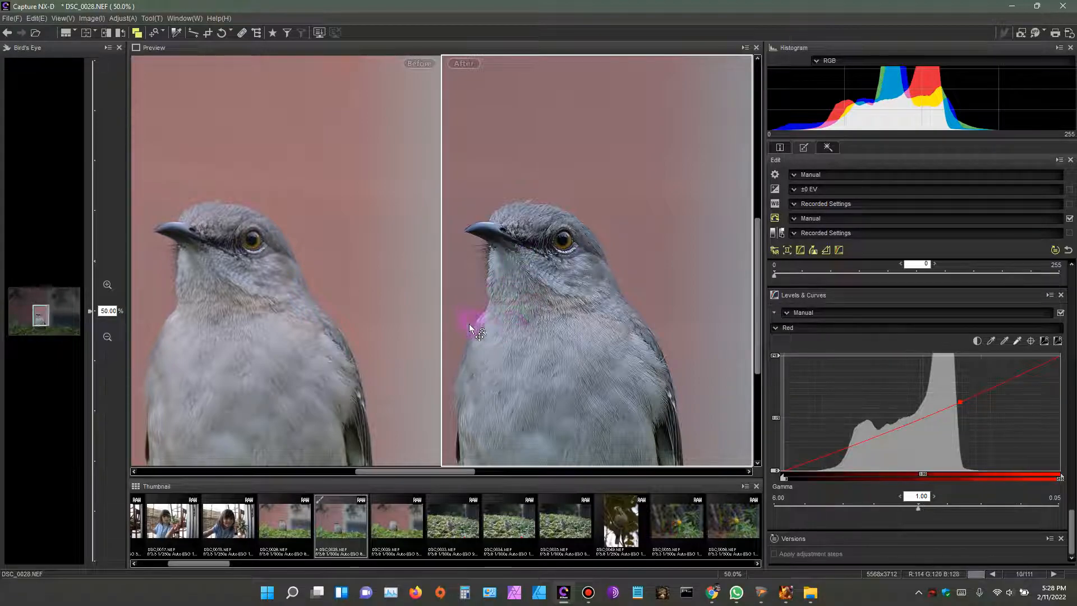
# - Compare the before and after photos from 8.33% up to 25% zoom, narrowing the palettes to enlarge the preview
pyautogui.click(107, 338)
pyautogui.click(107, 338)
pyautogui.click(107, 338)
pyautogui.click(107, 338)
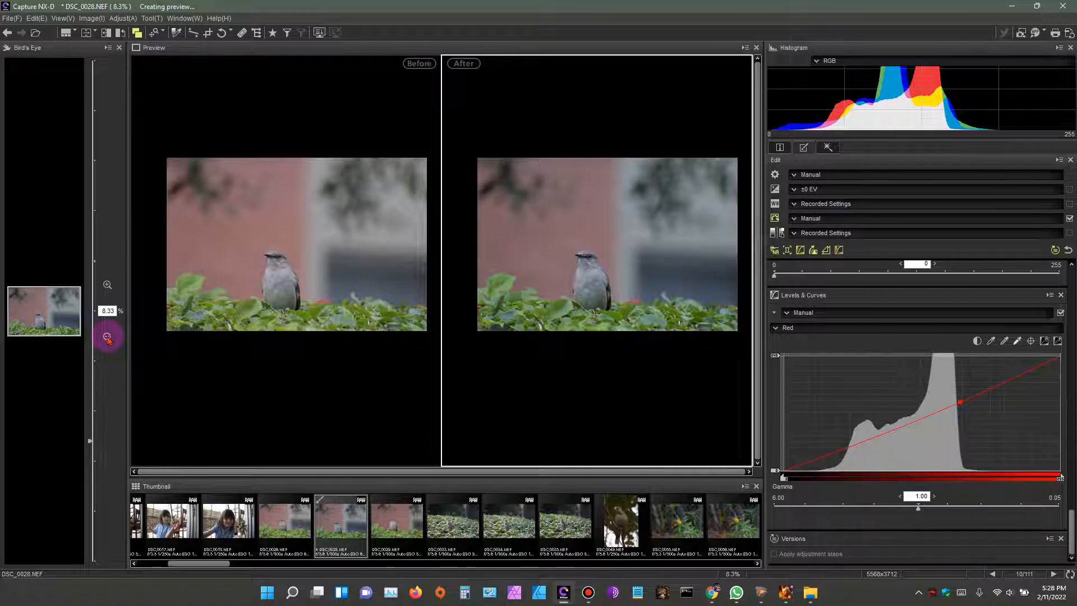
pyautogui.click(107, 286)
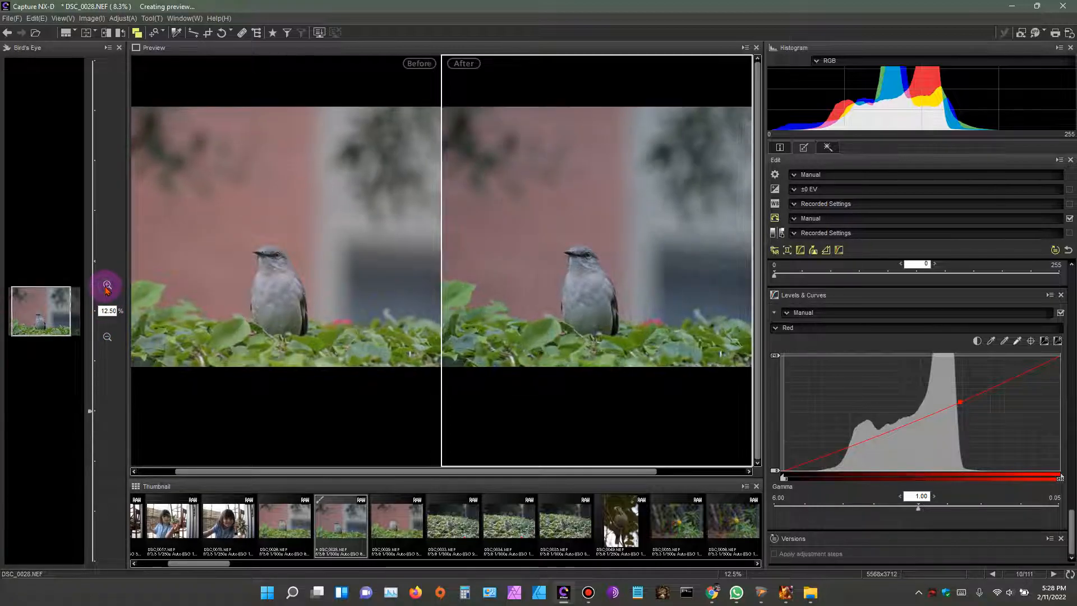
pyautogui.click(107, 286)
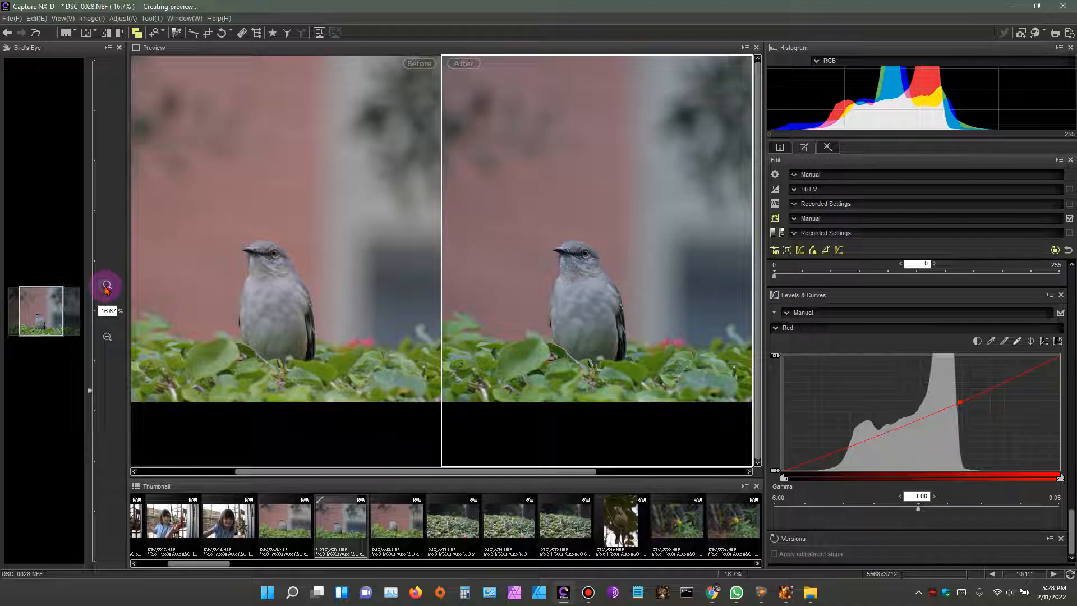
pyautogui.click(107, 286)
pyautogui.moveTo(763, 335); pyautogui.dragTo(900, 337)
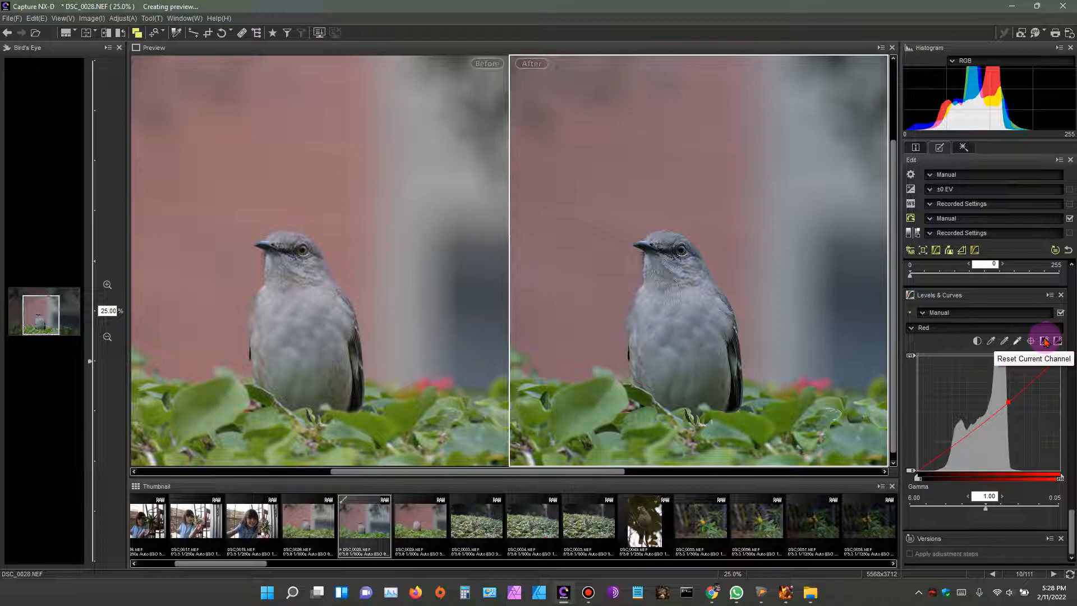
# - Reset the red channel in Levels & Curves, and slightly lower its output maximum and raise its input black point
pyautogui.click(1044, 341)
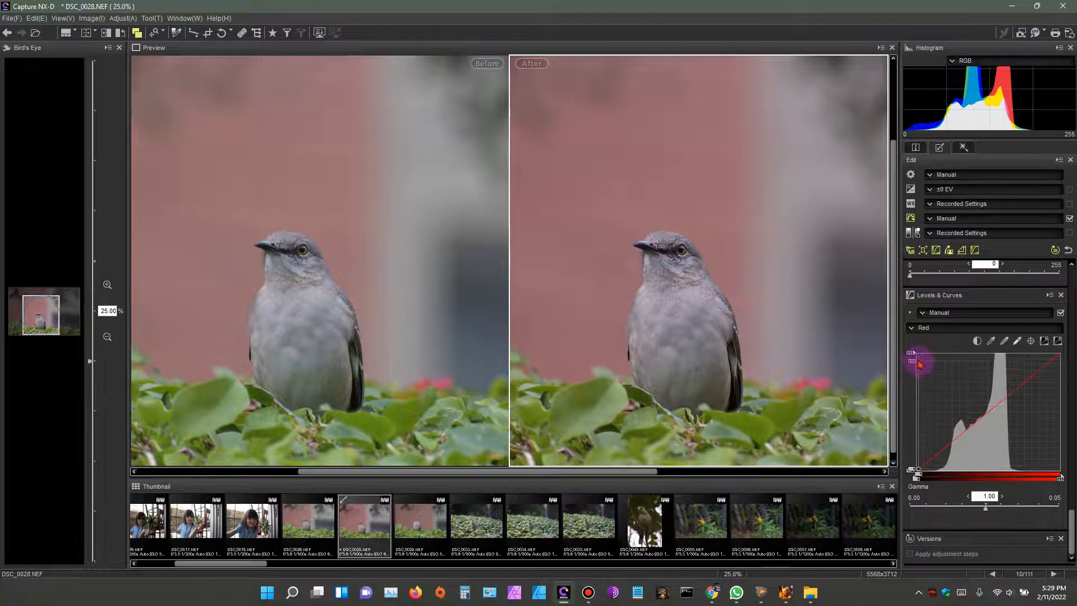
pyautogui.moveTo(911, 354); pyautogui.dragTo(911, 357)
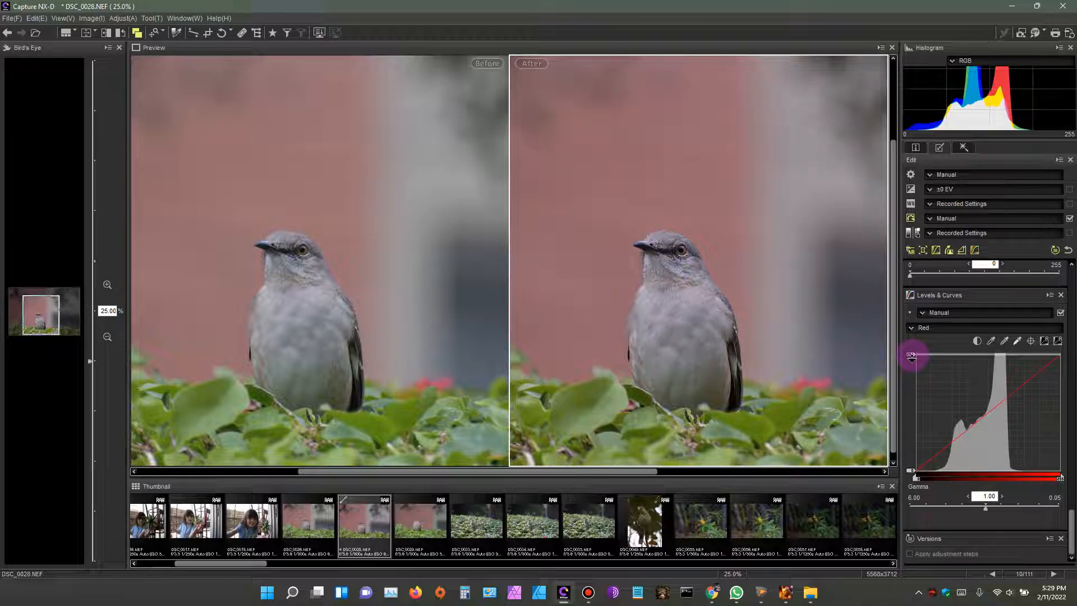
pyautogui.moveTo(916, 477); pyautogui.dragTo(921, 477)
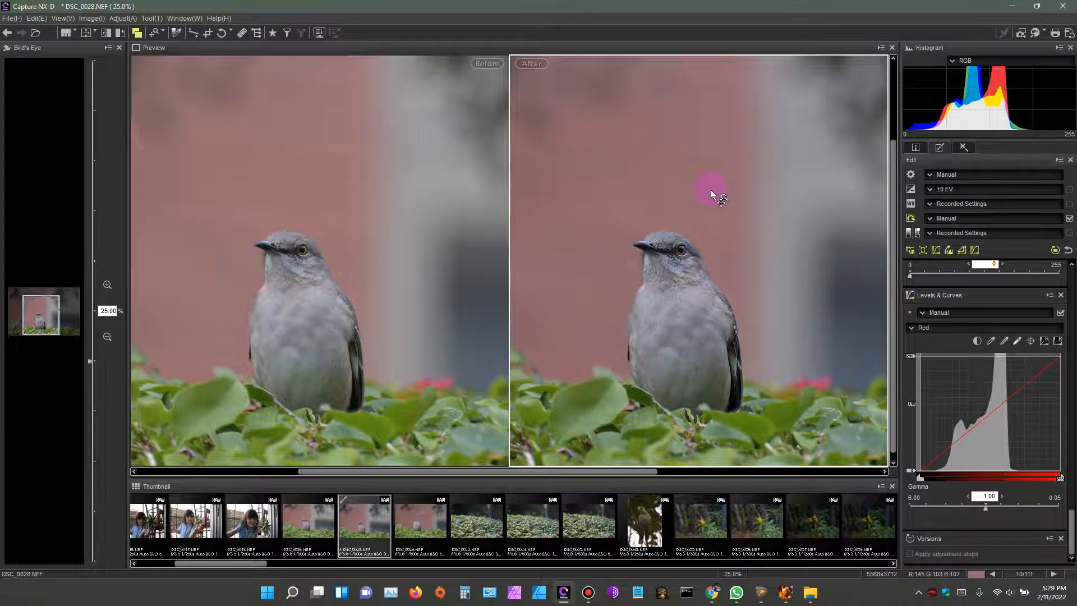
# - Compare the bird's head in the before and after views at 66.67% and 100% zoom, and return to the whole photo at 8.33%
pyautogui.click(108, 285)
pyautogui.moveTo(540, 471); pyautogui.dragTo(498, 478)
pyautogui.moveTo(645, 354); pyautogui.dragTo(648, 244)
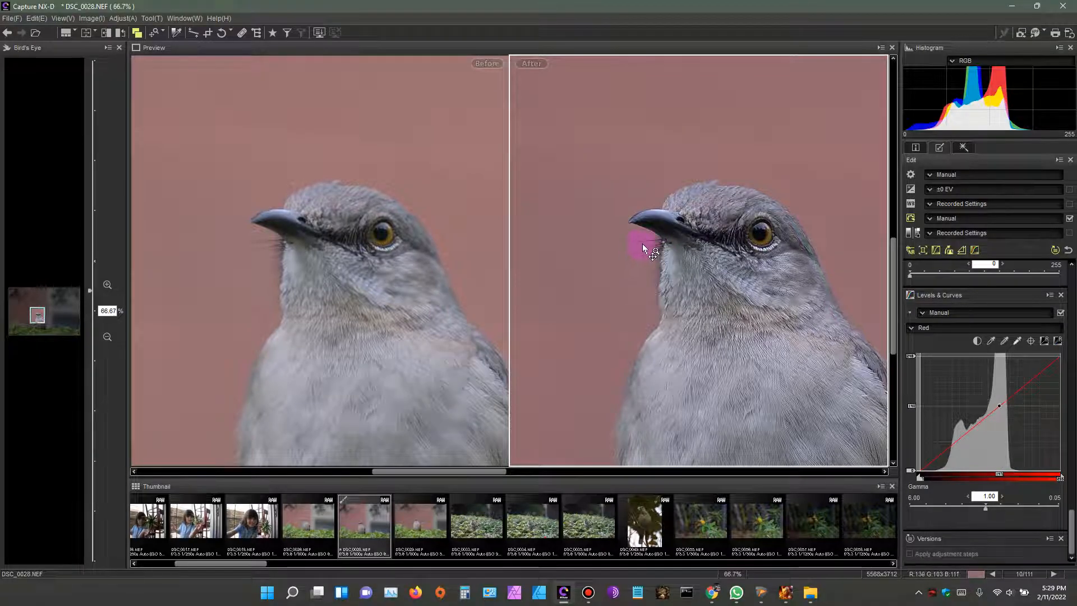
pyautogui.moveTo(657, 293); pyautogui.dragTo(576, 321)
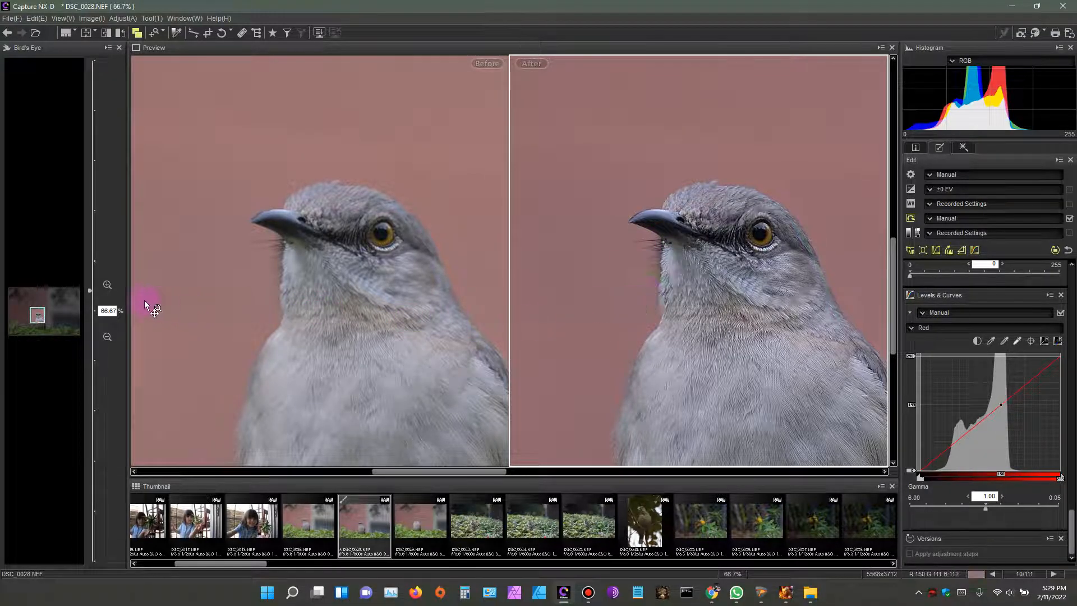
pyautogui.click(107, 285)
pyautogui.moveTo(596, 243); pyautogui.dragTo(645, 276)
pyautogui.moveTo(630, 338); pyautogui.dragTo(230, 166)
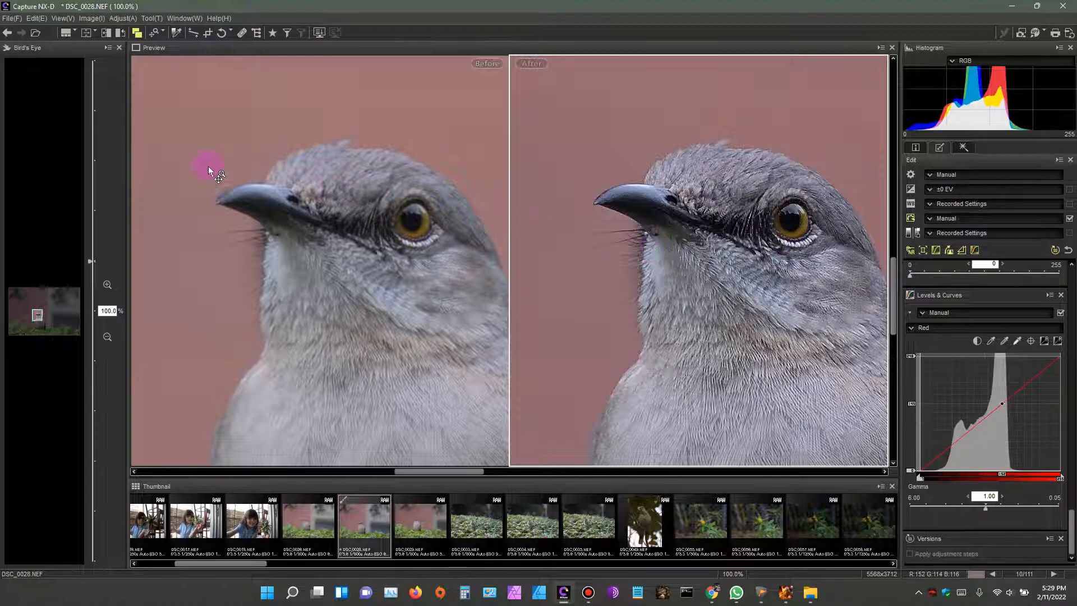
pyautogui.moveTo(152, 240); pyautogui.dragTo(106, 337)
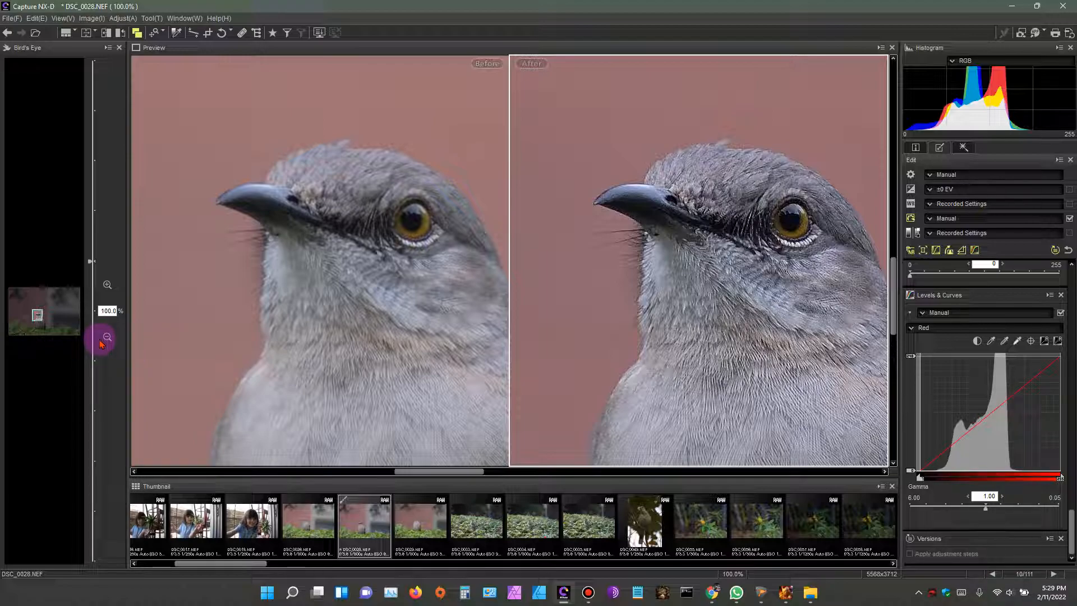
pyautogui.click(107, 338)
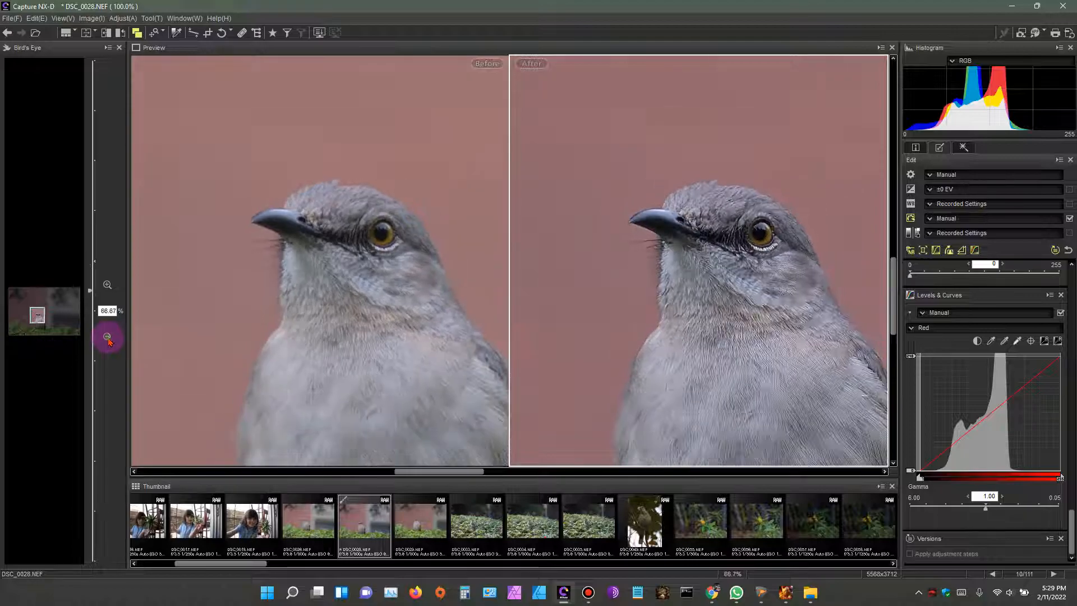
pyautogui.click(107, 338)
pyautogui.click(107, 338)
pyautogui.click(108, 338)
pyautogui.click(108, 338)
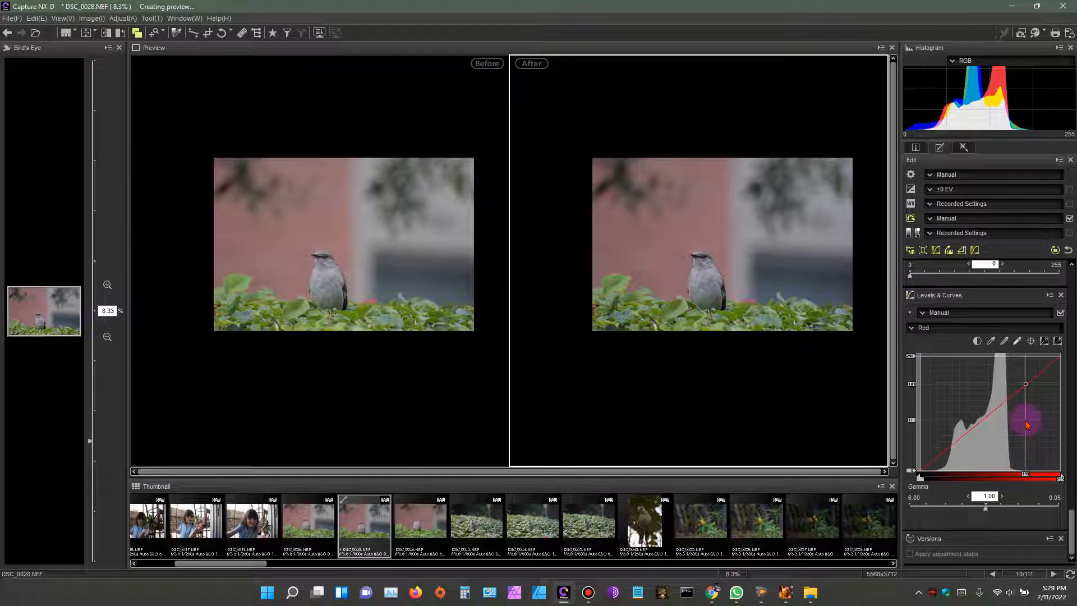
# - In the Noise Reduction settings, keep the Better Quality 2013 method and enable Edge Noise Reduction
pyautogui.click(911, 189)
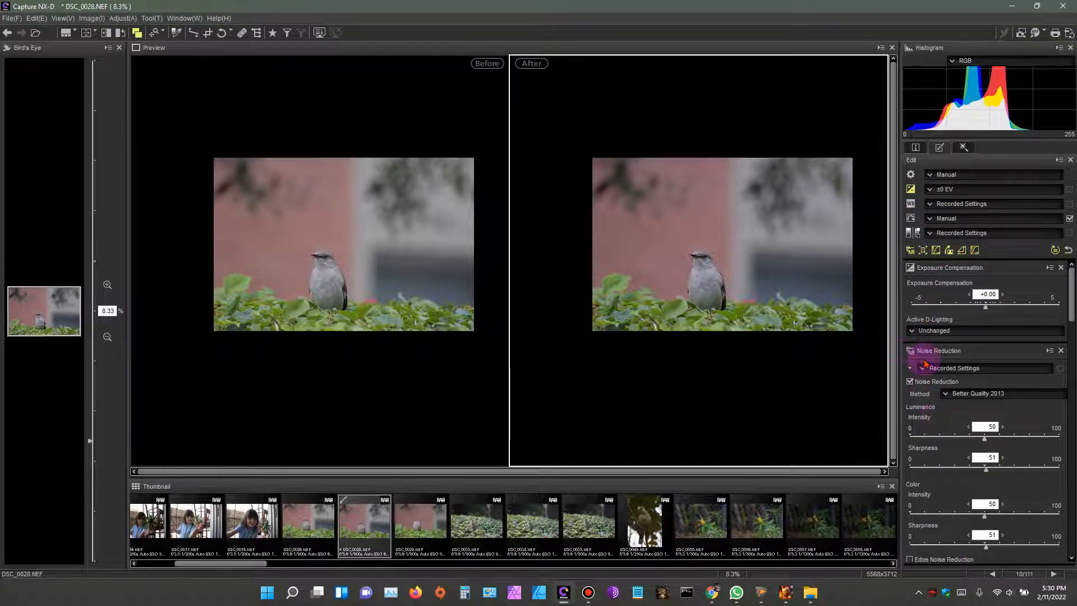
pyautogui.click(911, 250)
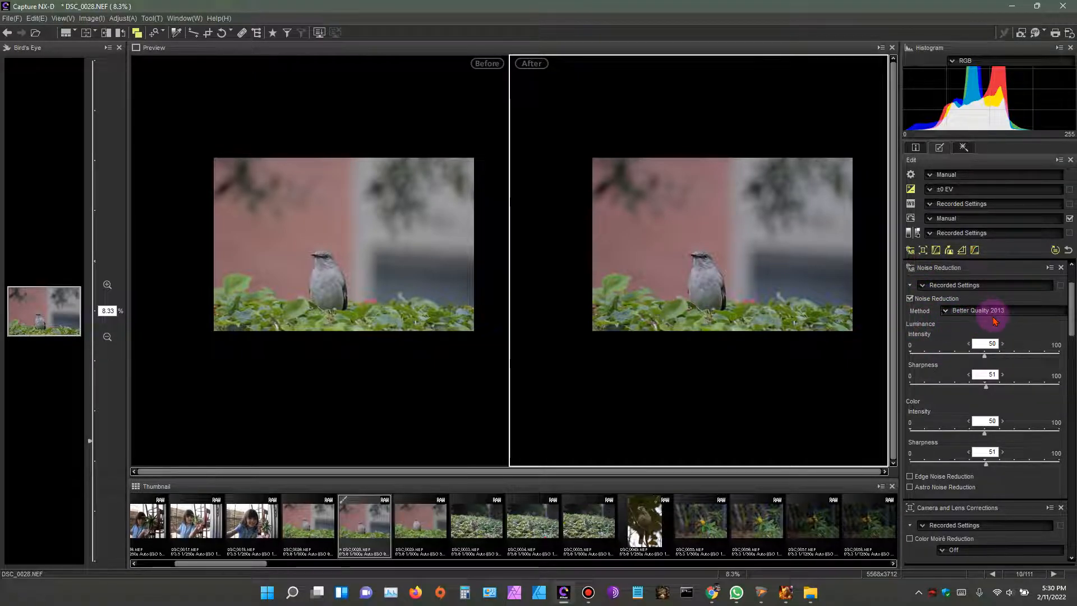
pyautogui.click(945, 309)
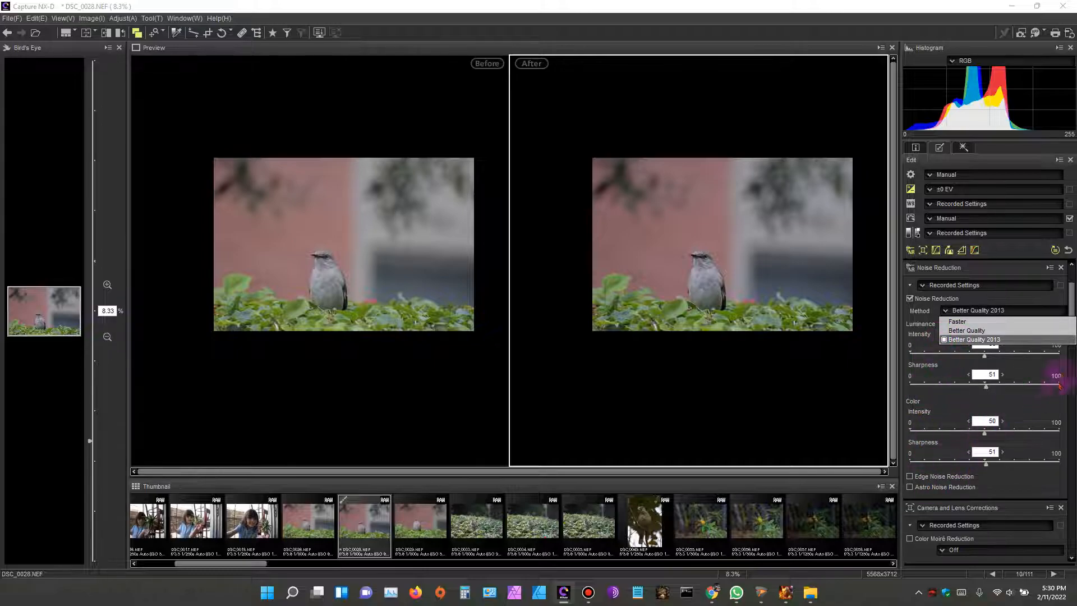
pyautogui.click(1034, 375)
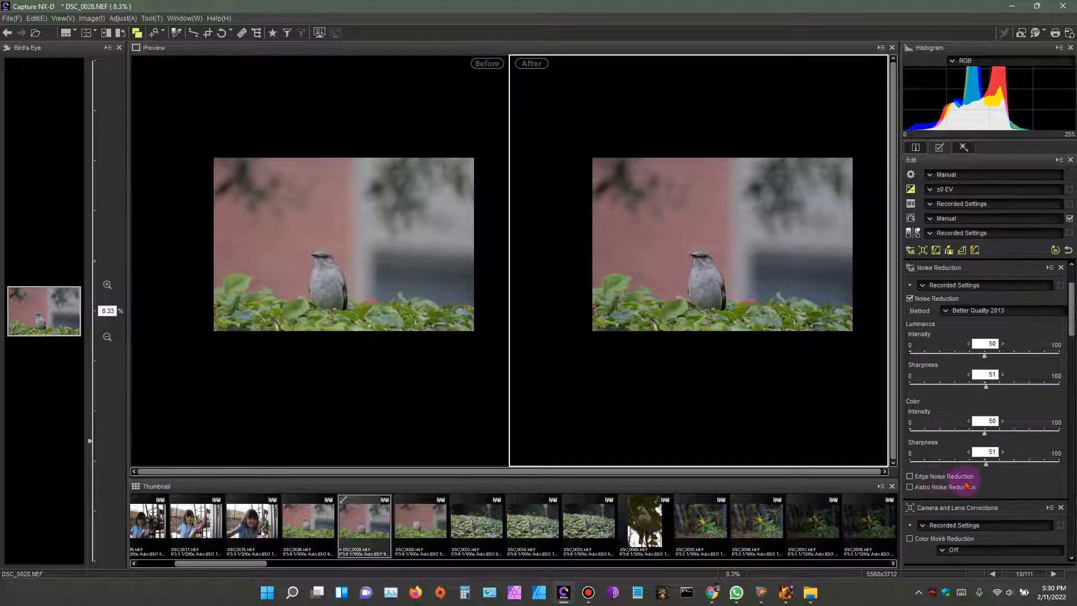
pyautogui.click(910, 476)
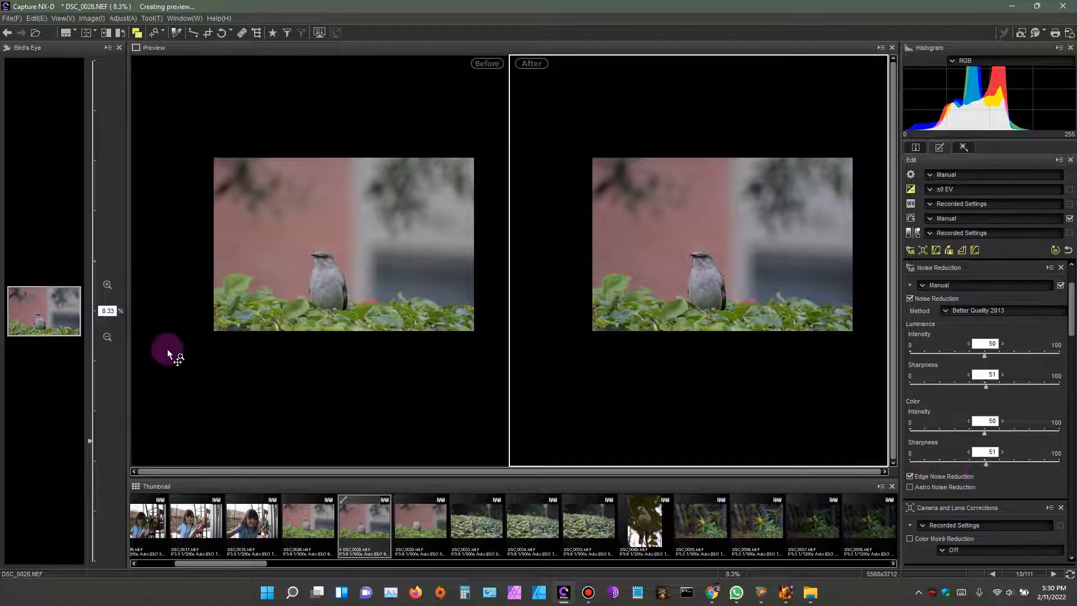
# - Examine the effect of the noise reduction on the bird's head and chest at 33.33% and 66.67% zoom
pyautogui.click(106, 284)
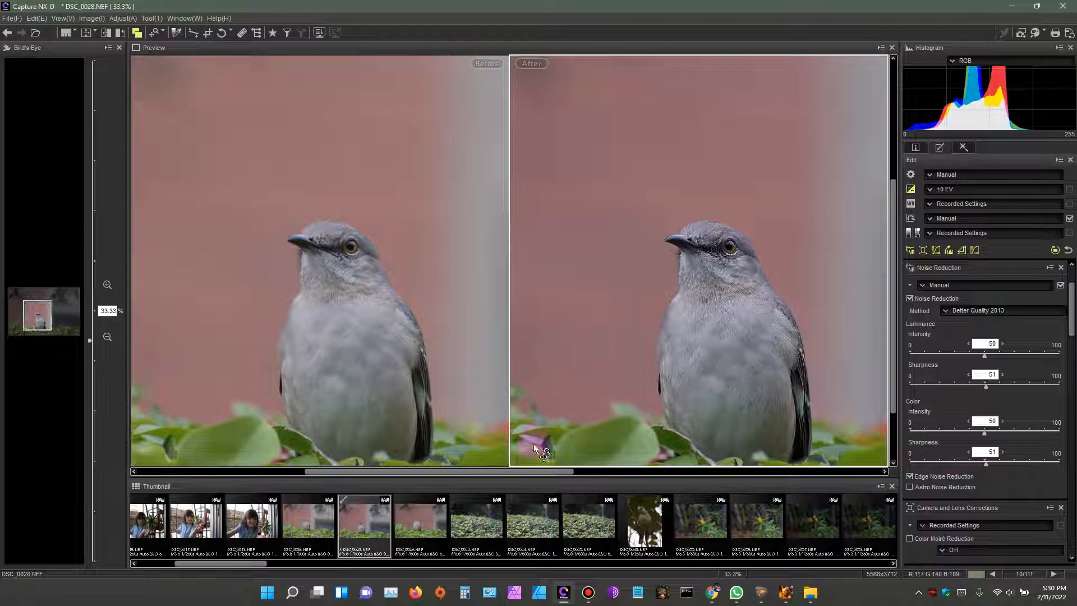
pyautogui.moveTo(540, 471); pyautogui.dragTo(577, 472)
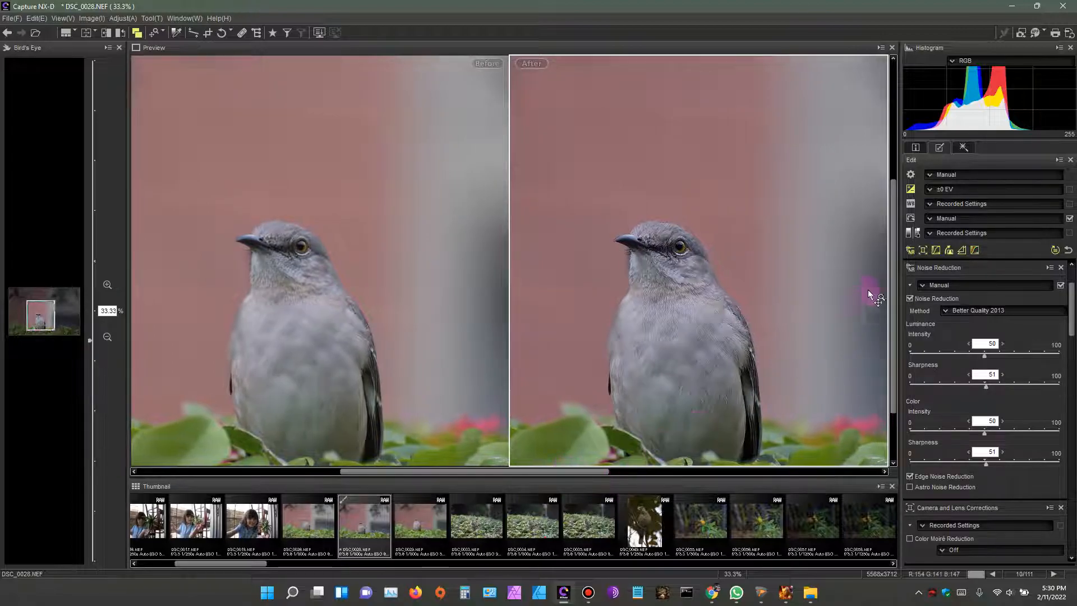
pyautogui.moveTo(891, 264); pyautogui.dragTo(892, 288)
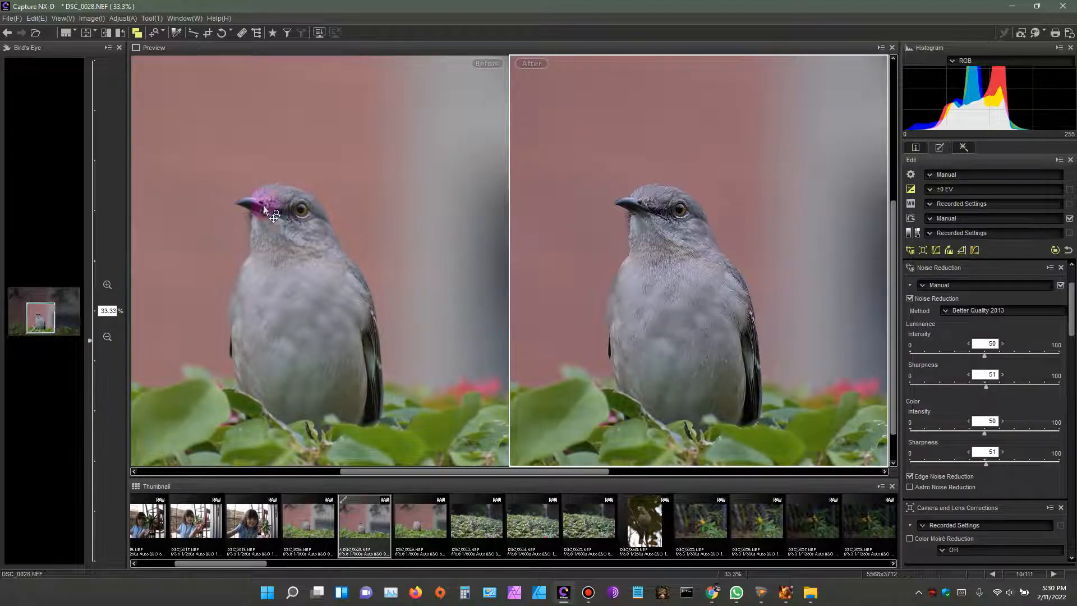
pyautogui.click(107, 285)
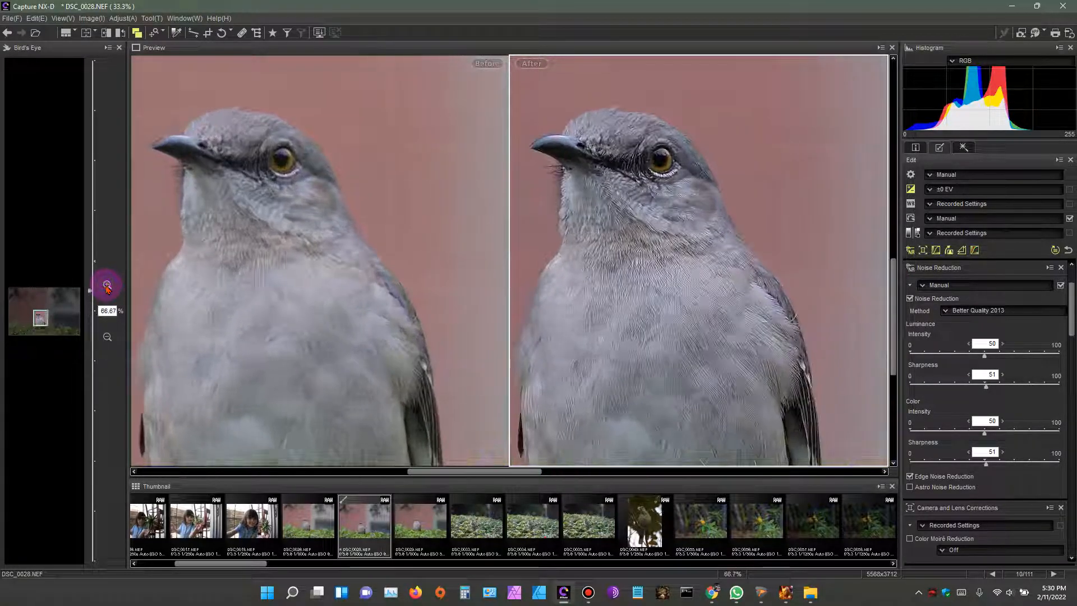
pyautogui.moveTo(523, 471); pyautogui.dragTo(495, 474)
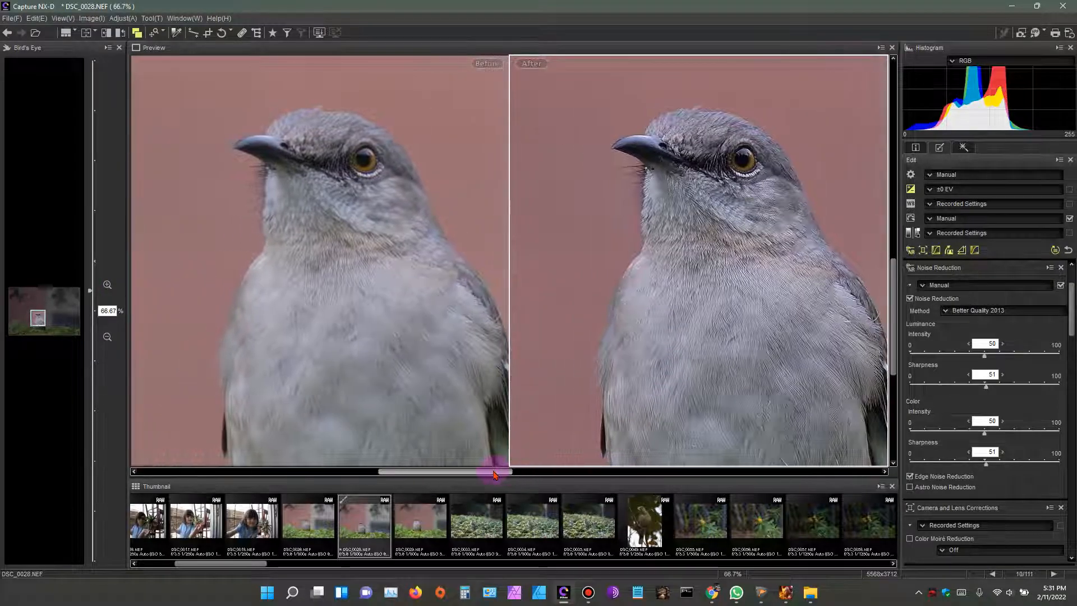
pyautogui.scroll(1, 897, 324)
pyautogui.moveTo(896, 324); pyautogui.dragTo(916, 303)
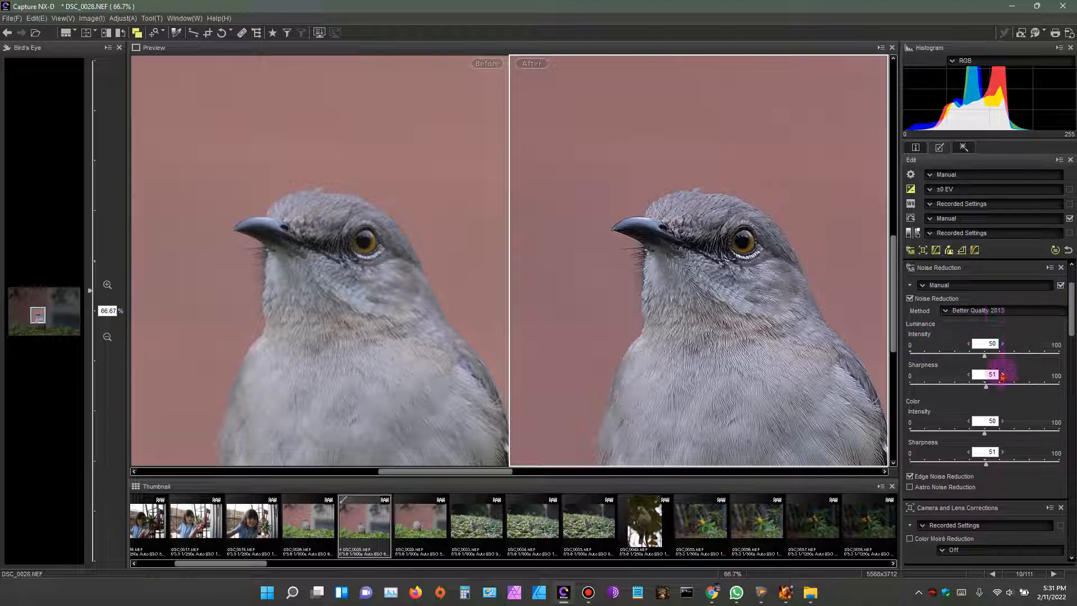
# - Set the luminance and color noise reduction intensity to 58, and compare the before and after views from 66.67% out to 12.5% zoom
pyautogui.scroll(-2, 1072, 324)
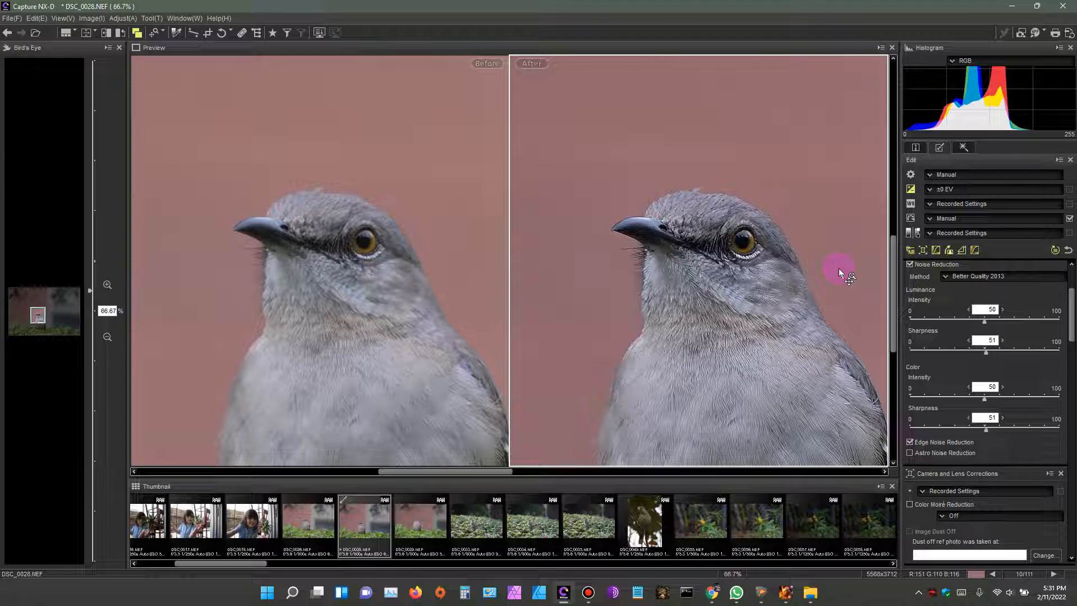
pyautogui.click(998, 319)
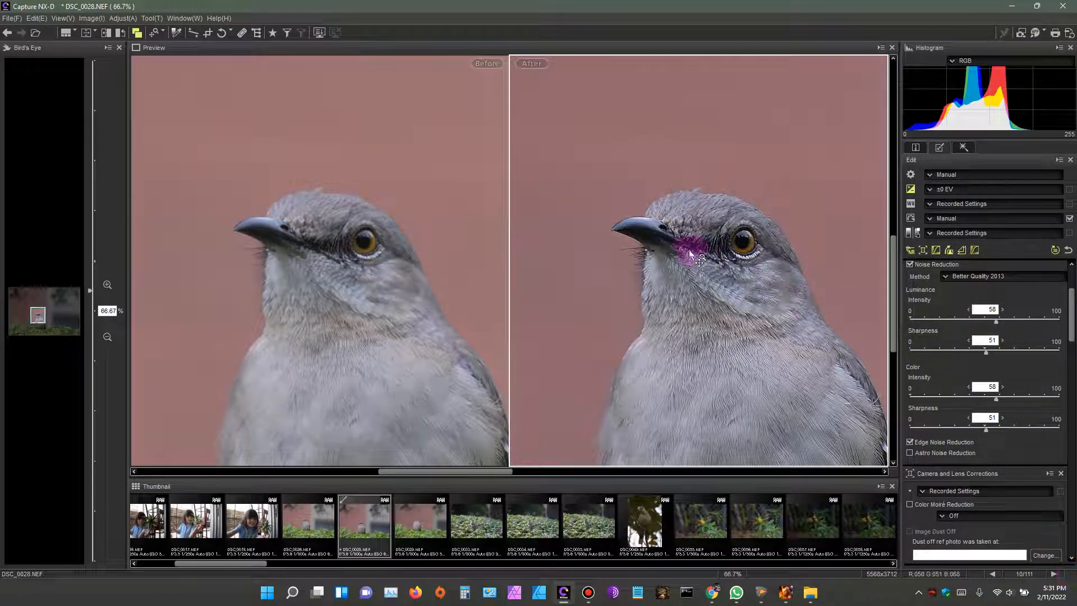
pyautogui.moveTo(485, 472); pyautogui.dragTo(511, 473)
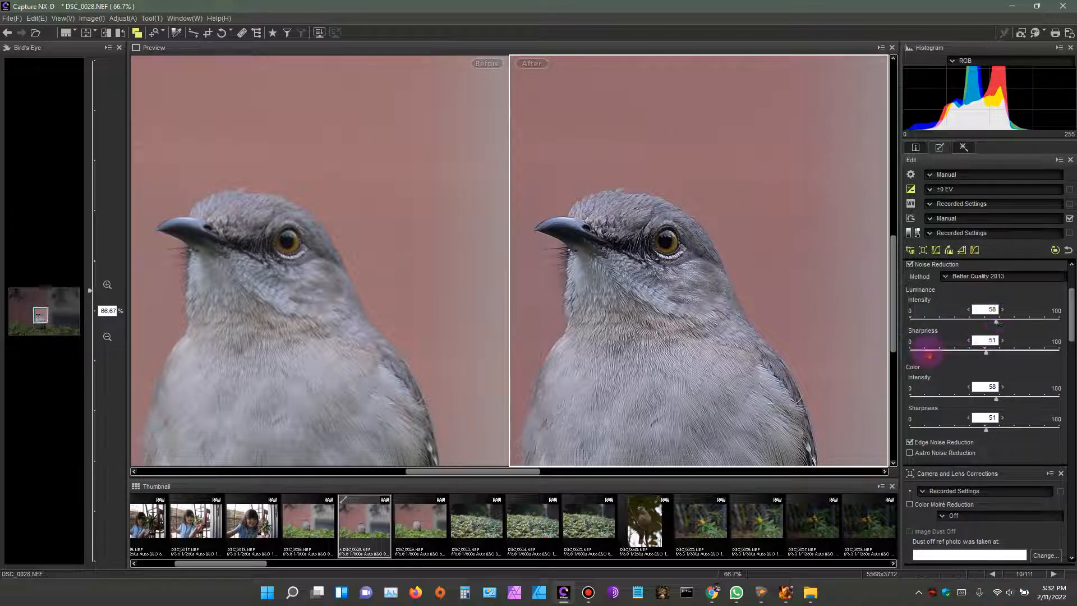
pyautogui.click(107, 338)
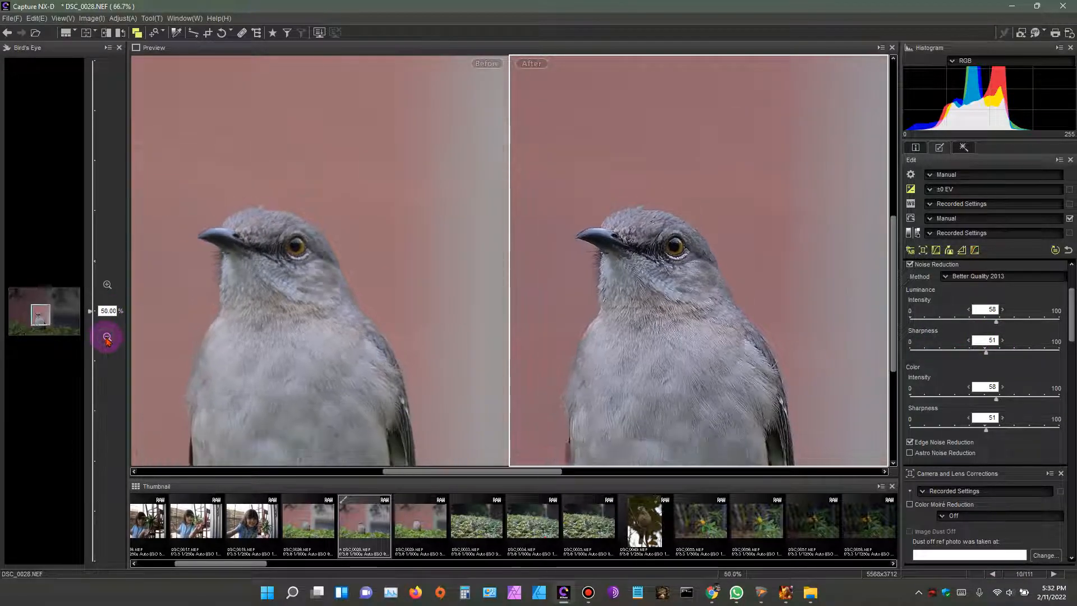
pyautogui.click(106, 338)
pyautogui.click(107, 340)
pyautogui.click(108, 341)
pyautogui.click(107, 338)
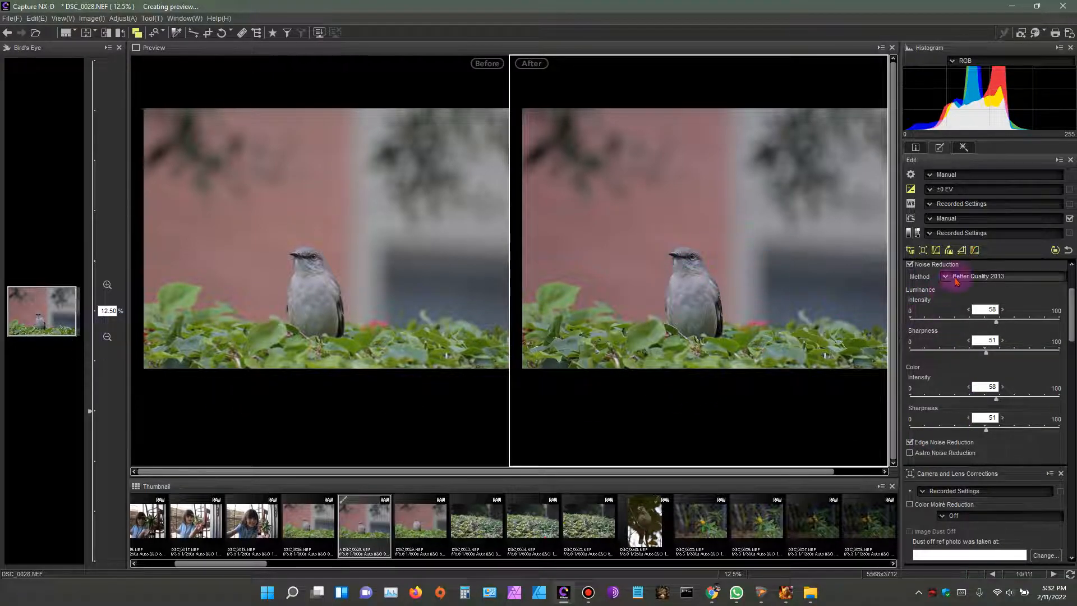
# - In the RGB channel of Levels & Curves, add a point near the middle of the curve and pull it slightly down
pyautogui.click(975, 251)
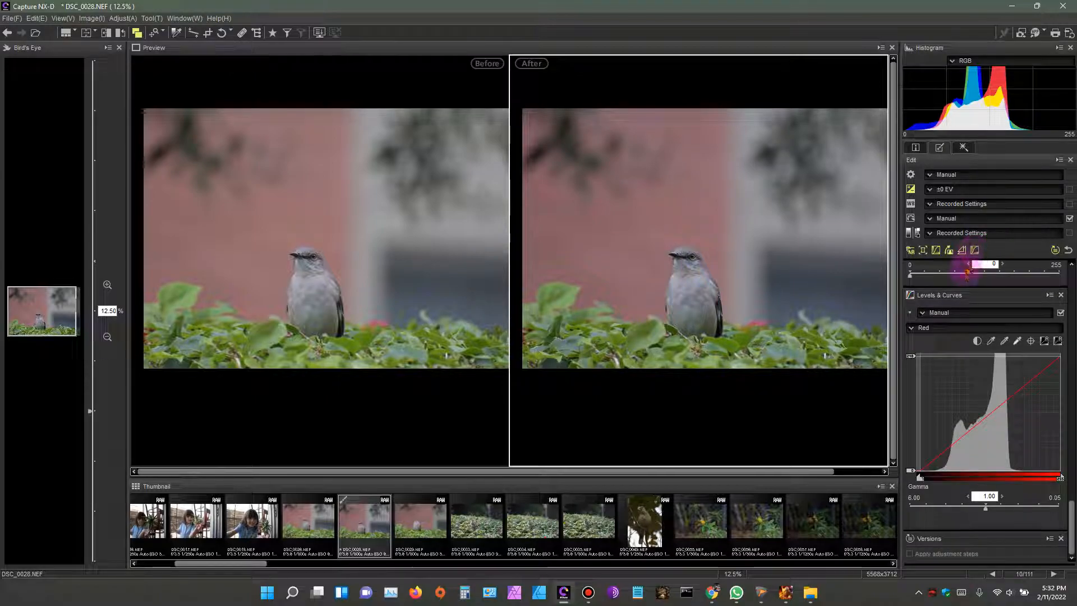
pyautogui.click(917, 328)
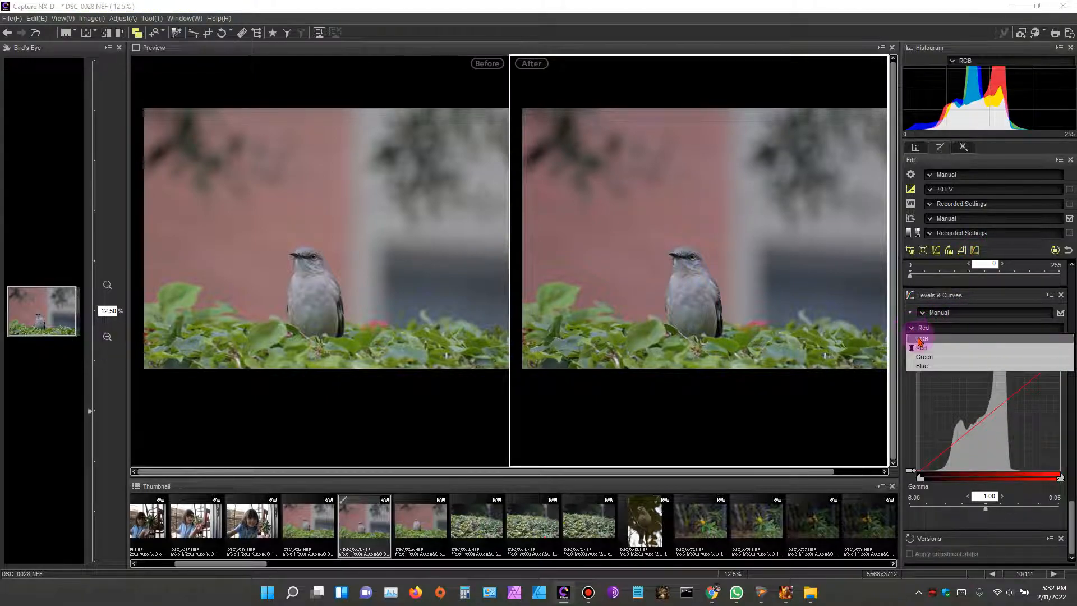
pyautogui.click(921, 339)
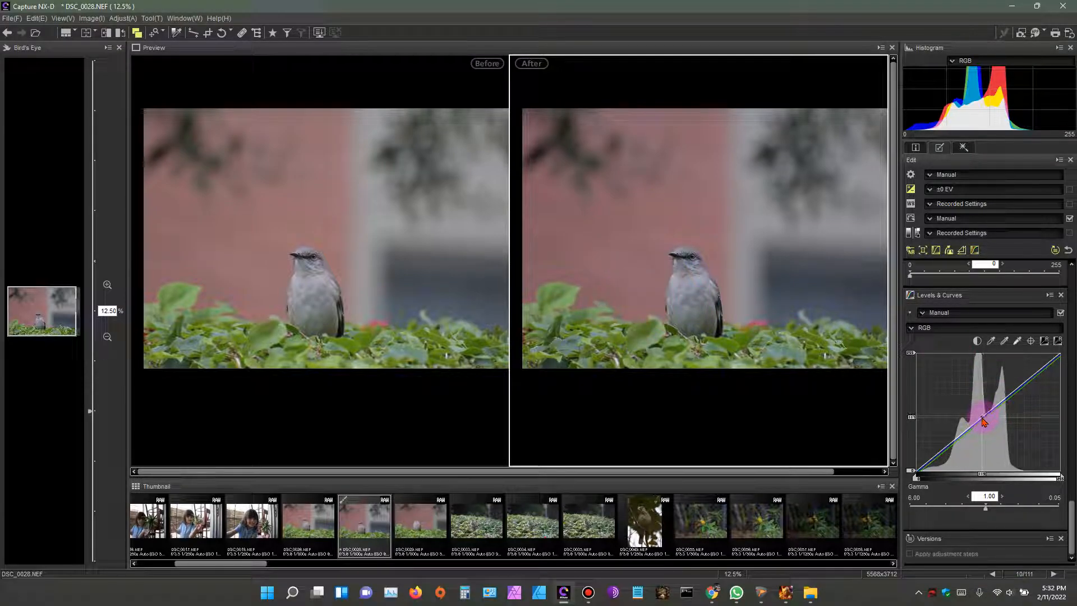
pyautogui.moveTo(983, 420); pyautogui.dragTo(992, 420)
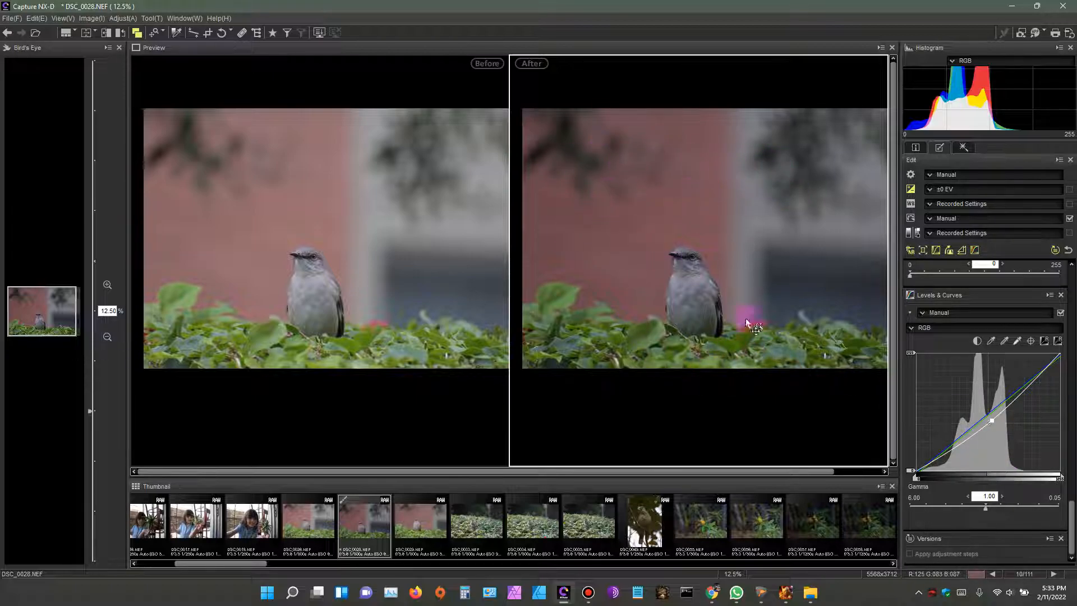
# - Compare the bird's head and chest feathers in the before and after views from 25% up to 66.67% zoom
pyautogui.click(107, 284)
pyautogui.click(106, 285)
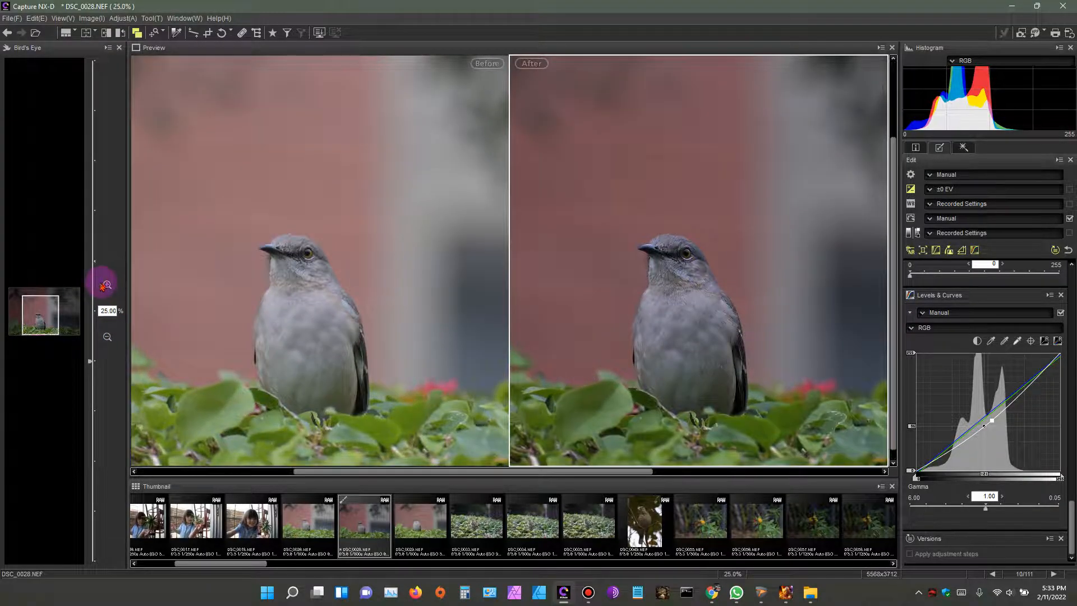
pyautogui.click(107, 286)
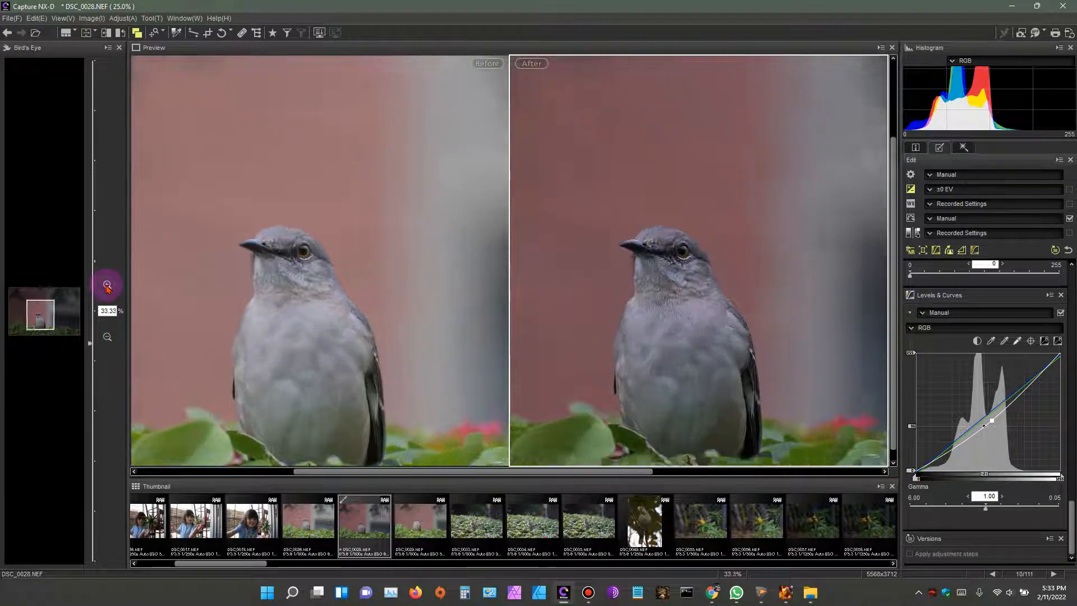
pyautogui.click(107, 286)
pyautogui.click(107, 286)
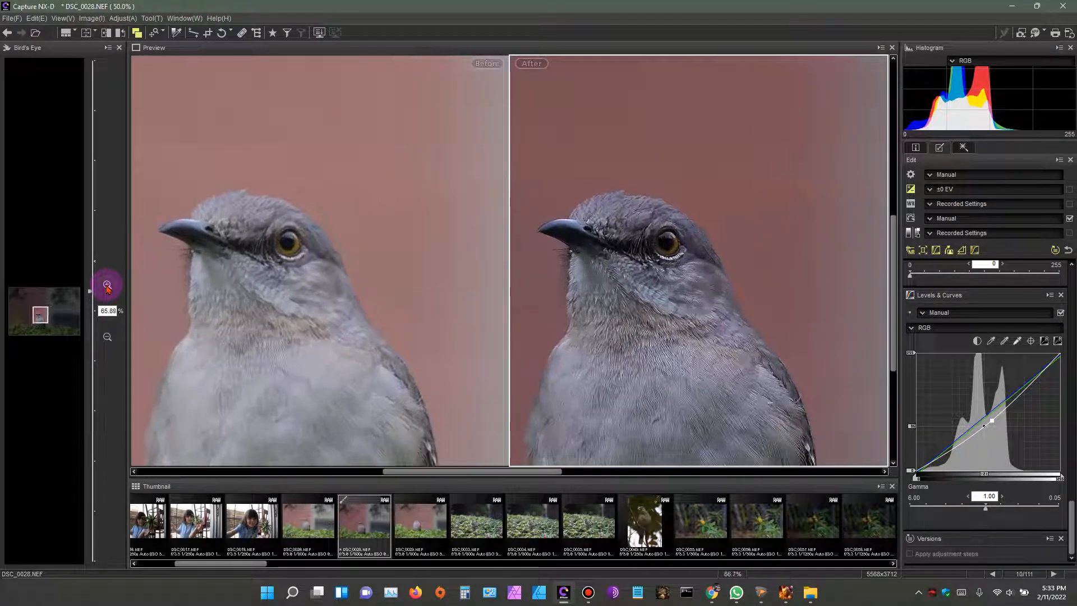
pyautogui.moveTo(534, 476); pyautogui.dragTo(502, 482)
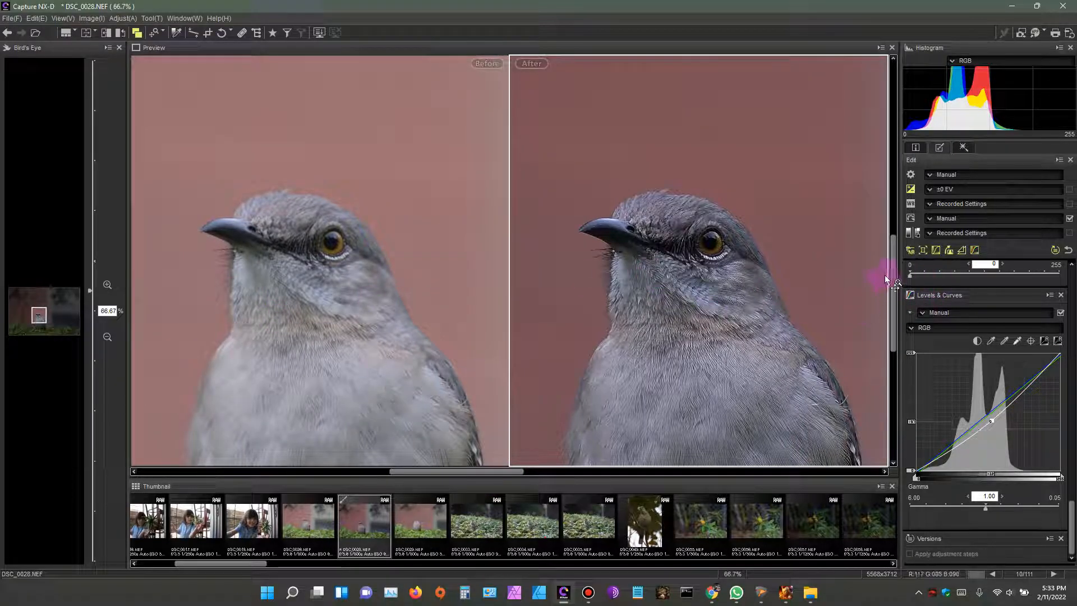
pyautogui.moveTo(893, 255); pyautogui.dragTo(916, 290)
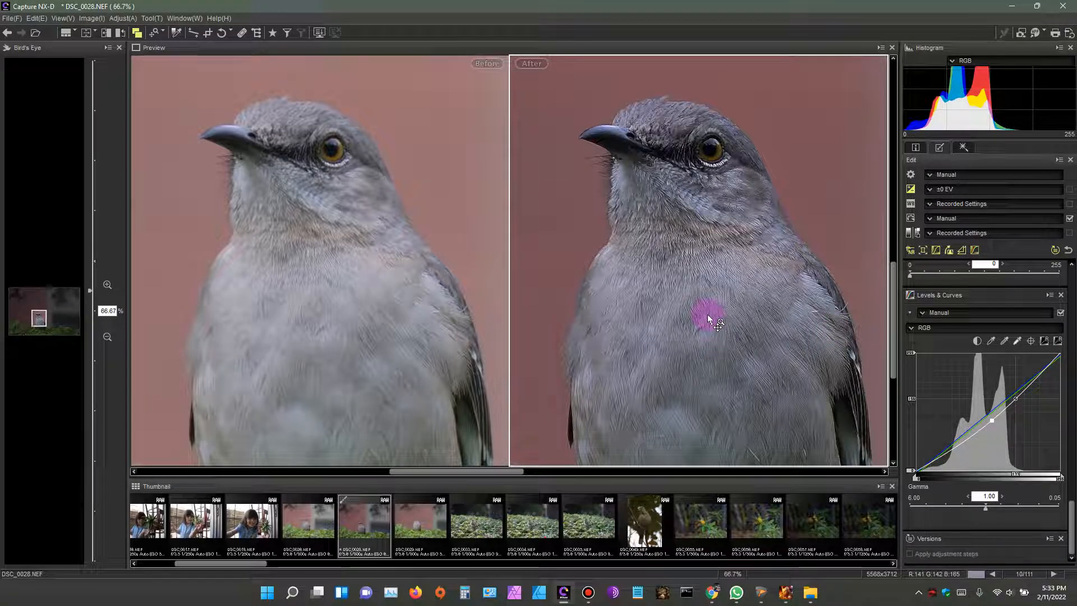
pyautogui.click(948, 250)
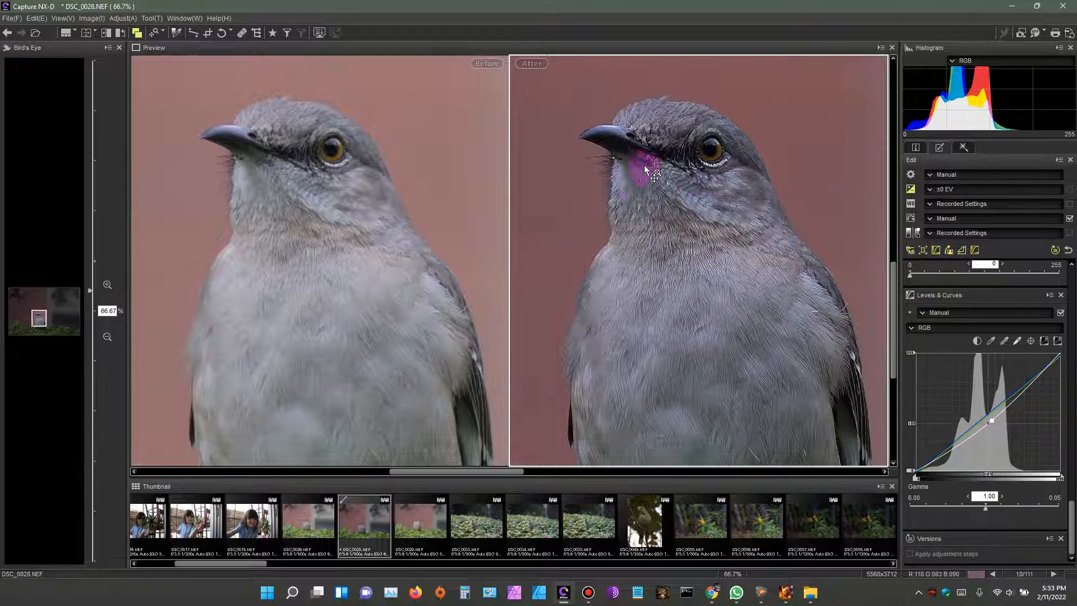
# - Show the Chroma channel of the LCH adjustment and check where the bird's head and background colors fall on it
pyautogui.click(935, 251)
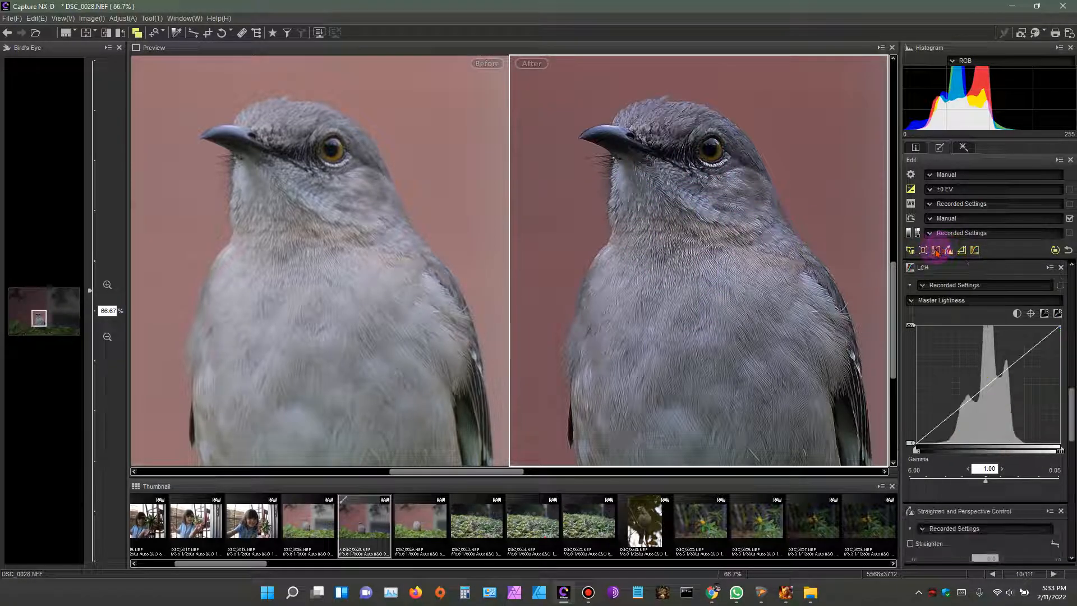
pyautogui.click(914, 302)
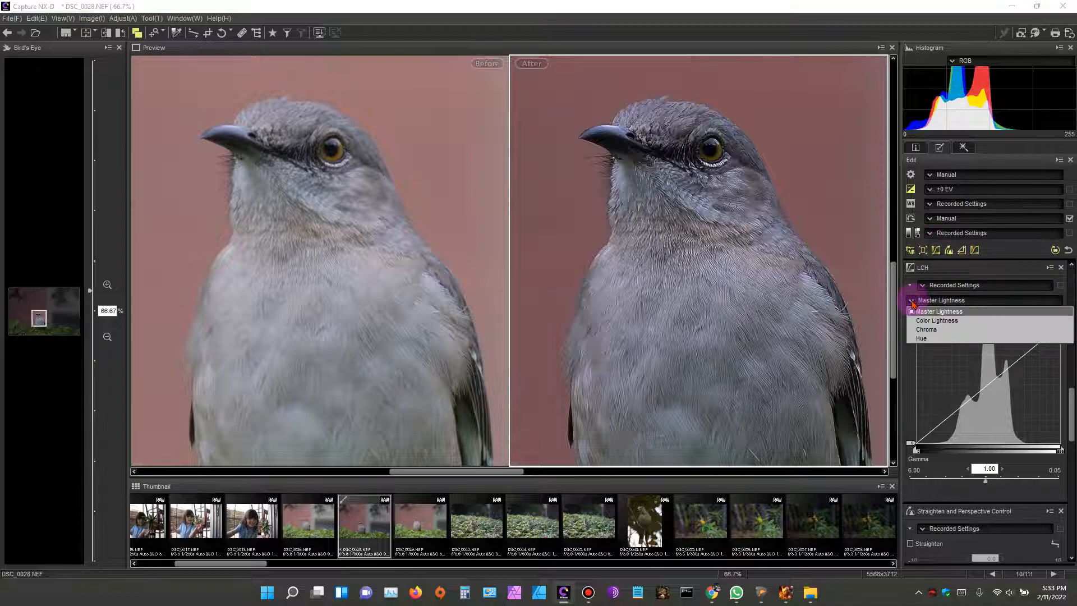
pyautogui.click(927, 323)
pyautogui.click(689, 123)
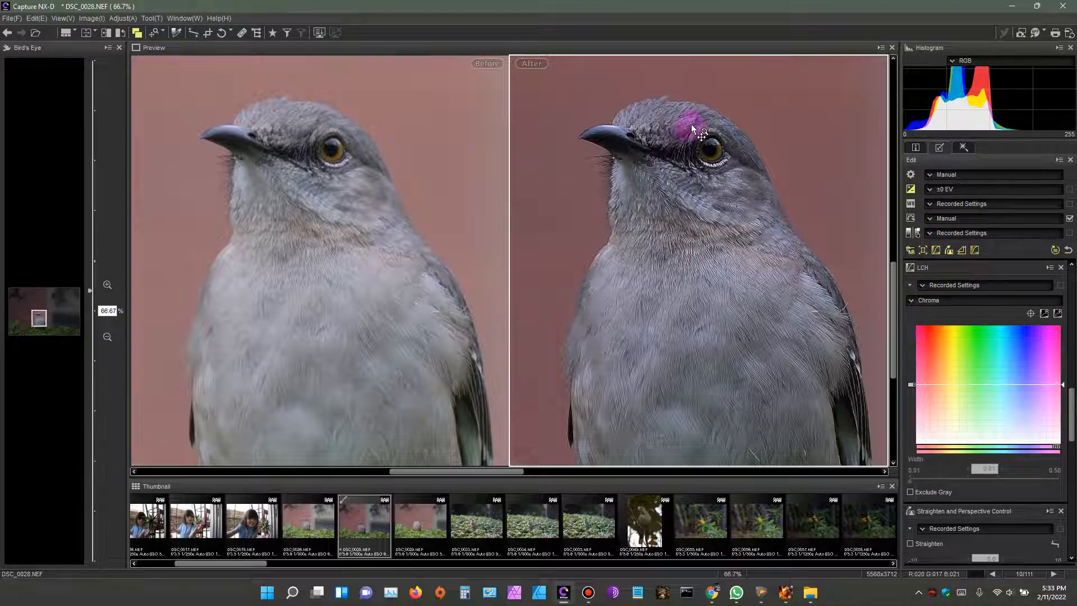
pyautogui.moveTo(651, 126)
pyautogui.mouseDown()
pyautogui.moveTo(682, 144)
pyautogui.moveTo(676, 119)
pyautogui.moveTo(700, 182)
pyautogui.moveTo(731, 168)
pyautogui.moveTo(725, 124)
pyautogui.moveTo(675, 112)
pyautogui.moveTo(703, 120)
pyautogui.moveTo(731, 157)
pyautogui.mouseUp()
pyautogui.moveTo(819, 224); pyautogui.dragTo(822, 228)
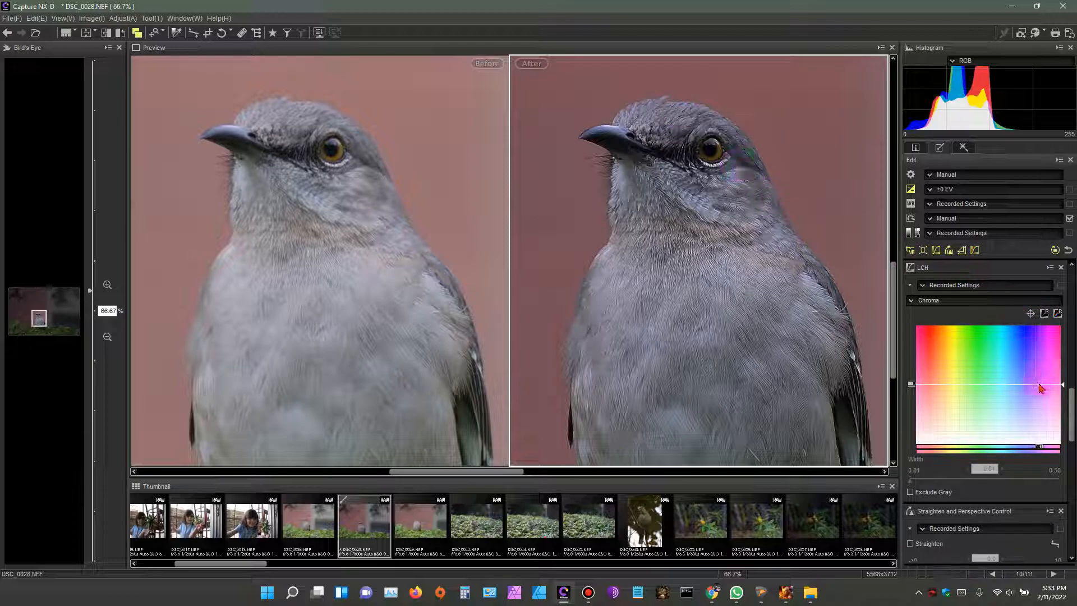
# - Pull the Chroma curve down at a point in the magenta range and set its width to 0.29
pyautogui.click(1038, 386)
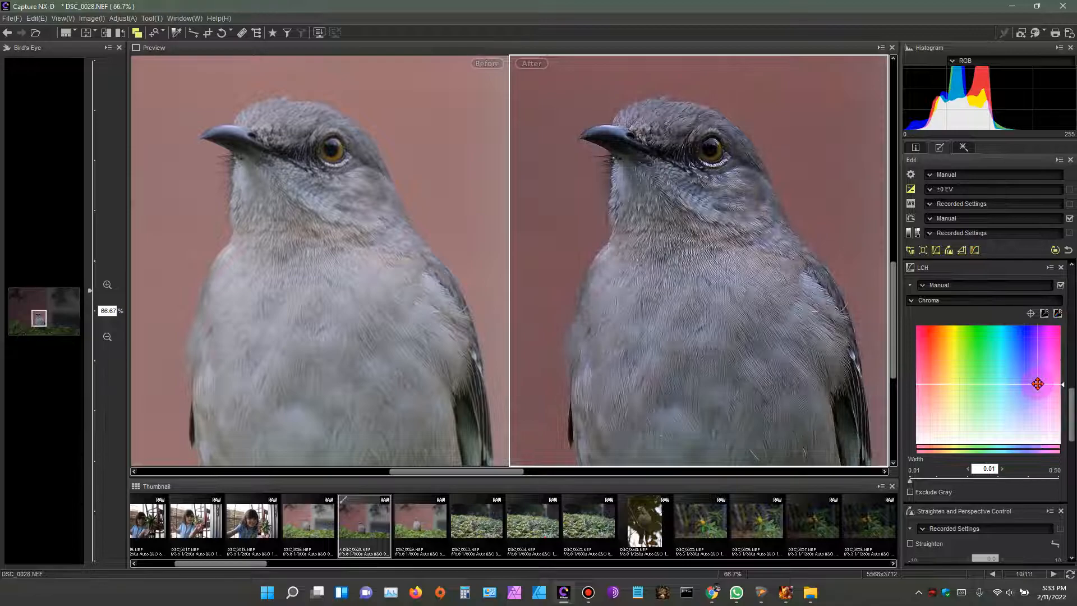
pyautogui.moveTo(1038, 384); pyautogui.dragTo(1039, 406)
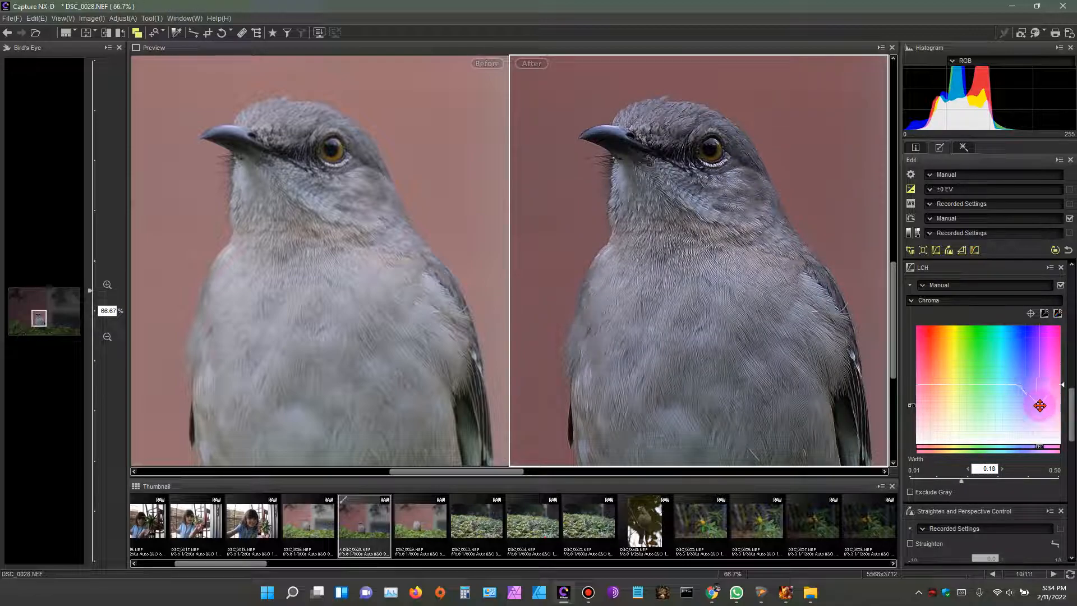
pyautogui.moveTo(1039, 405); pyautogui.dragTo(1041, 415)
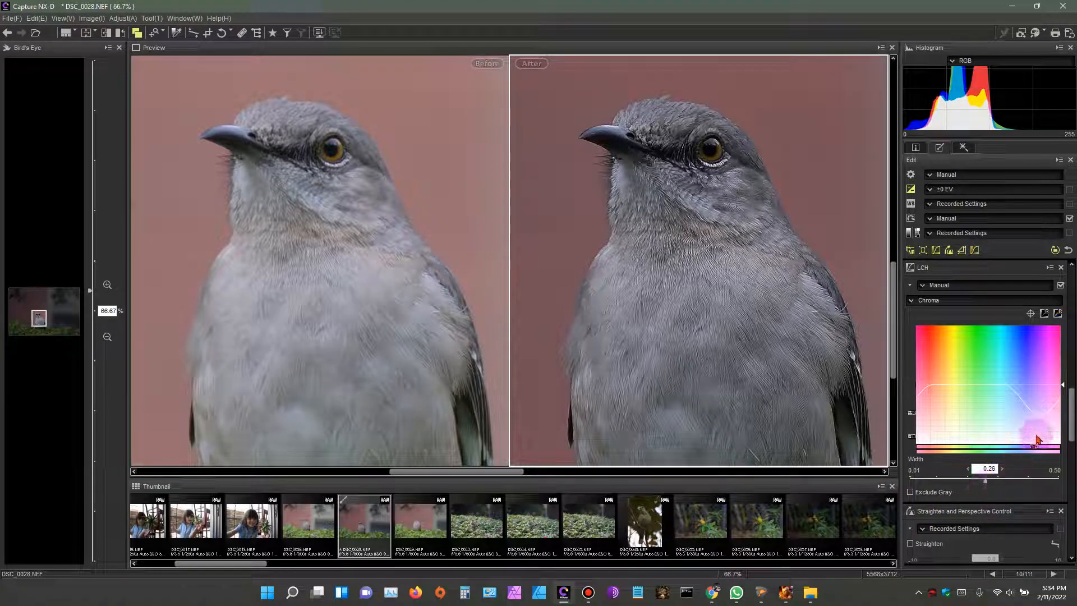
pyautogui.click(1039, 418)
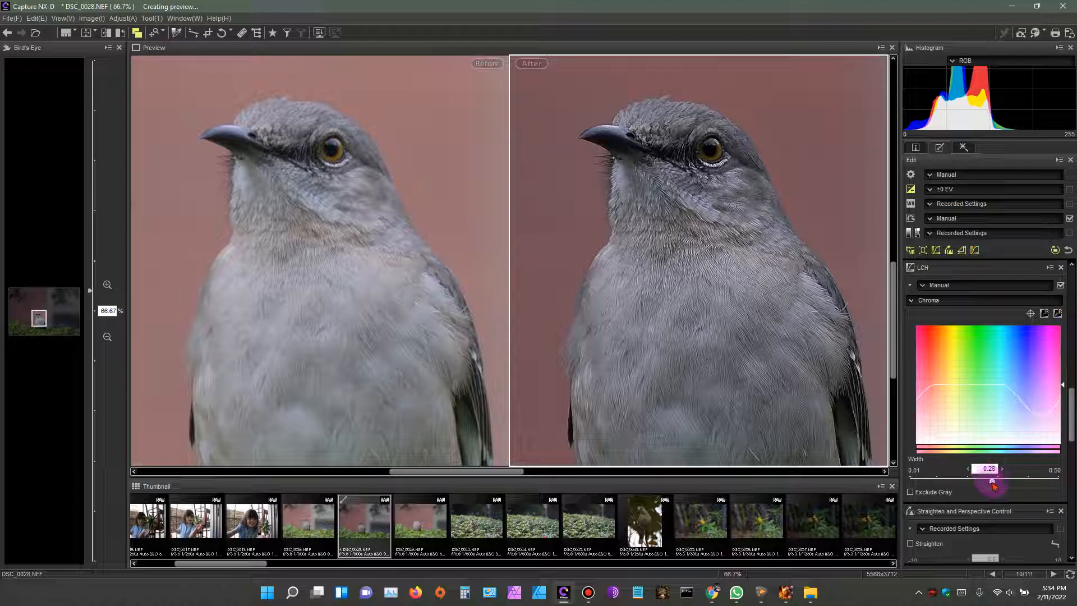
pyautogui.moveTo(991, 484); pyautogui.dragTo(1030, 481)
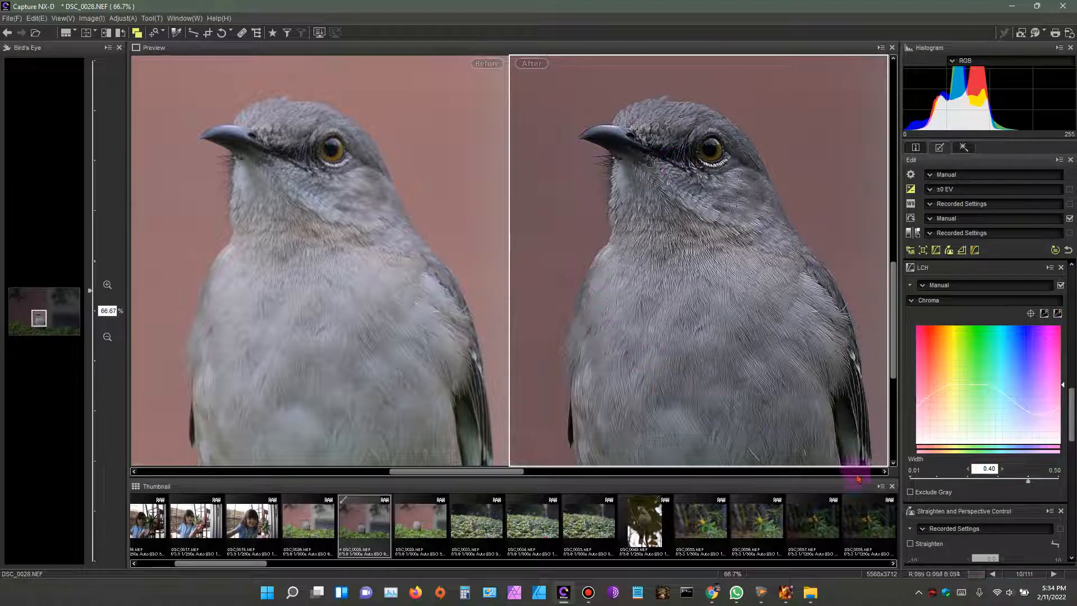
pyautogui.moveTo(1030, 481); pyautogui.dragTo(1001, 491)
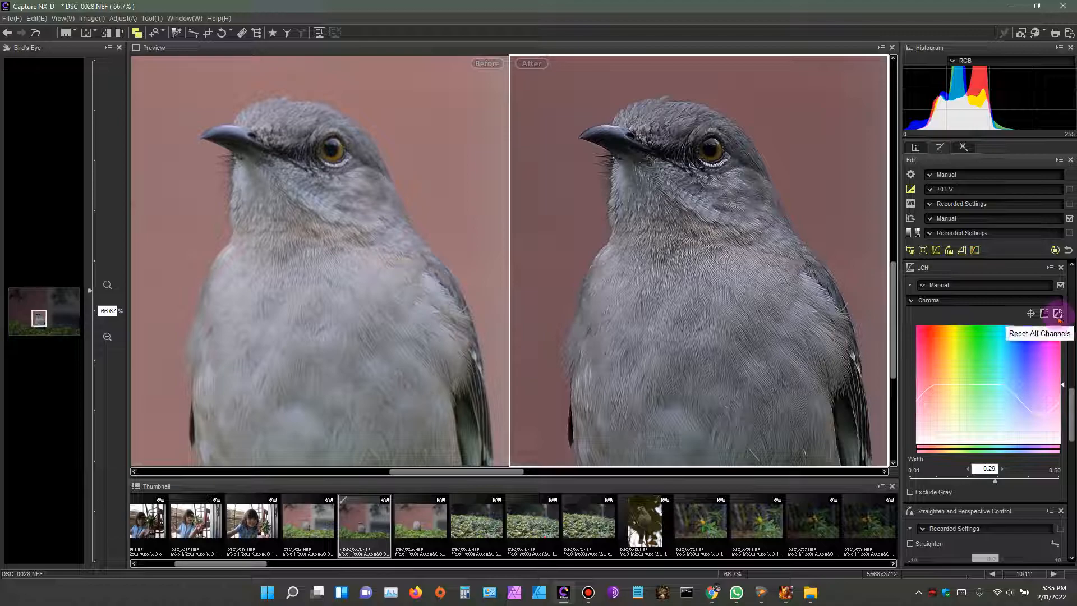
# - Look through the LCH Master Lightness, Color Lightness and Hue channels, and return to Chroma
pyautogui.click(912, 300)
pyautogui.click(920, 312)
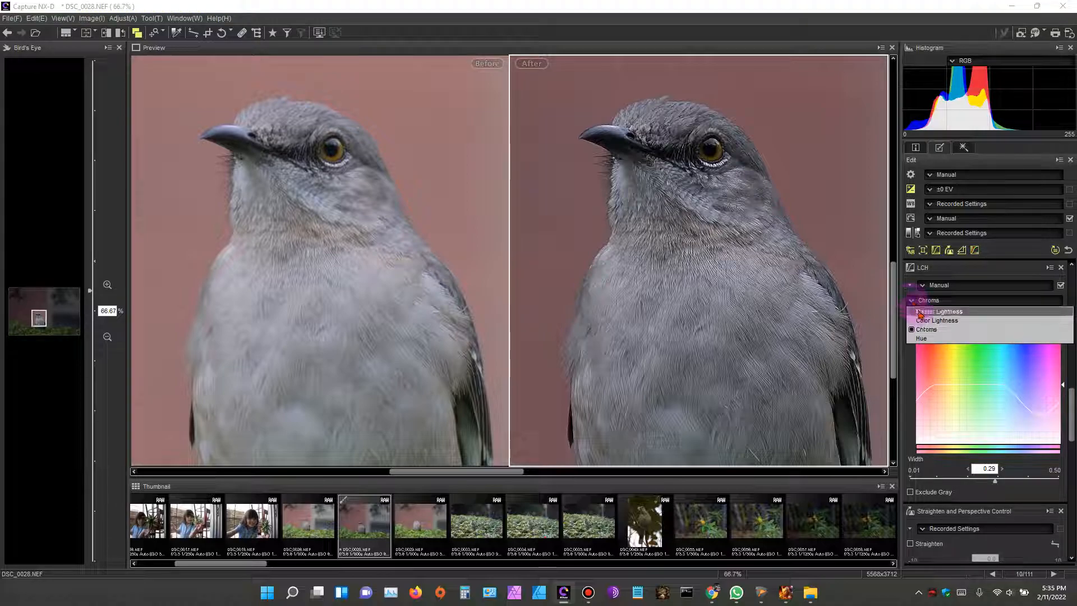
pyautogui.click(912, 301)
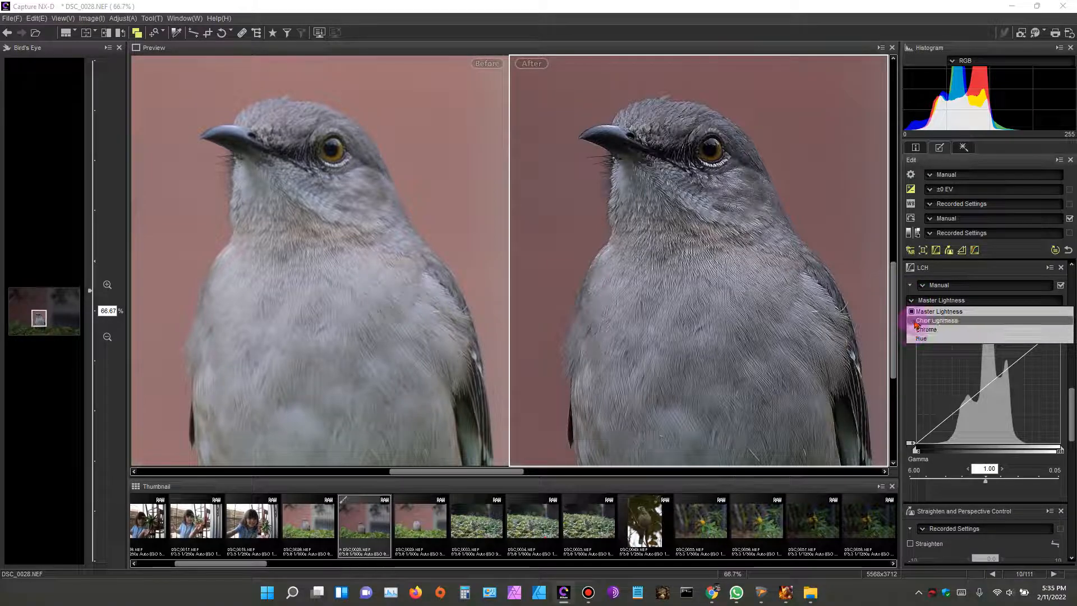
pyautogui.click(931, 320)
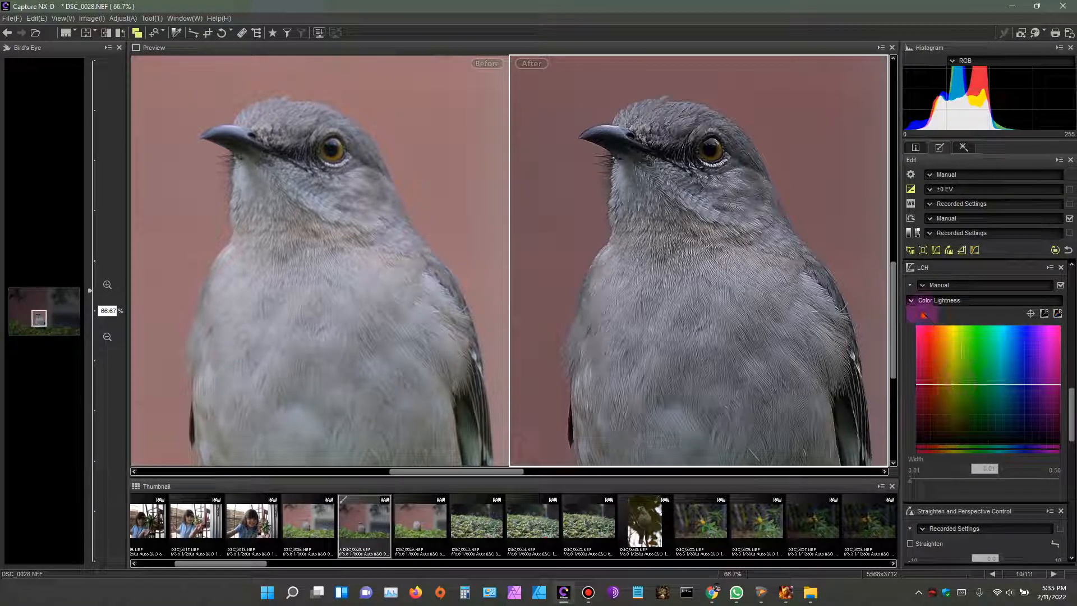
pyautogui.click(911, 301)
pyautogui.click(921, 338)
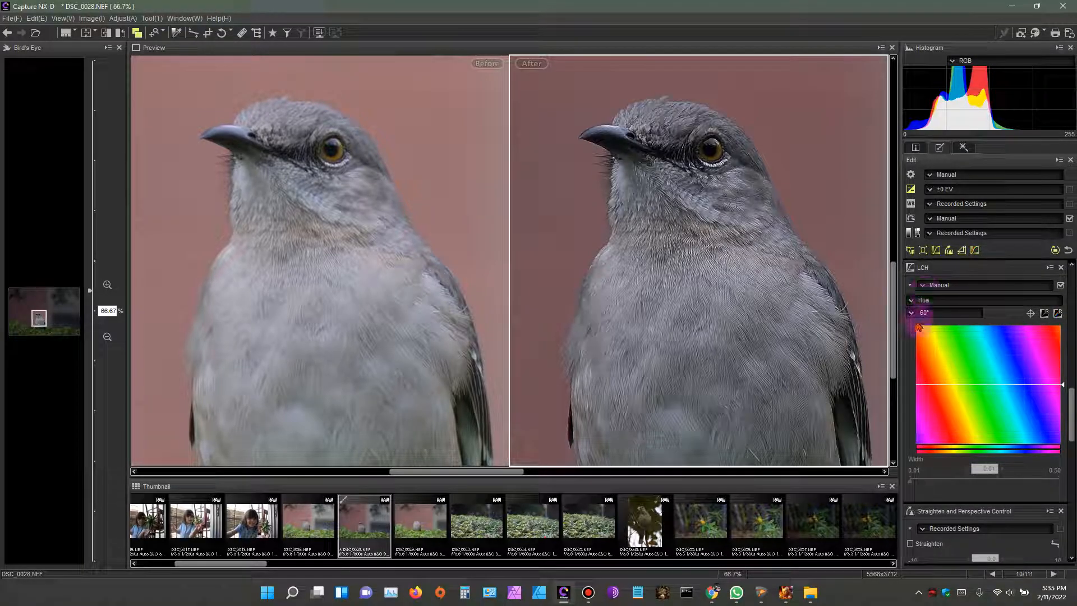
pyautogui.click(923, 286)
pyautogui.click(923, 287)
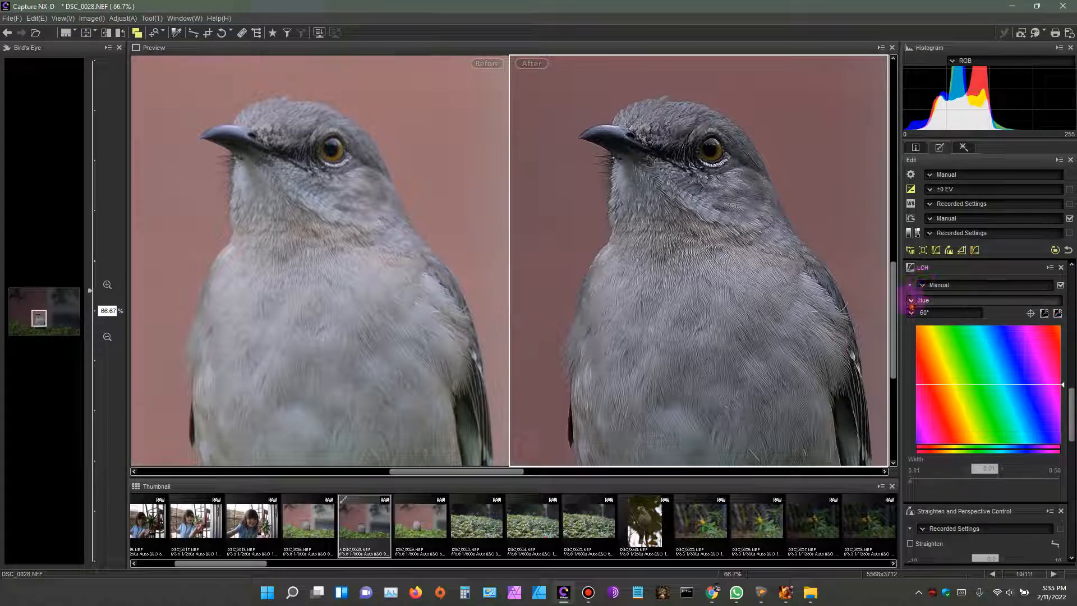
pyautogui.click(911, 300)
pyautogui.click(925, 329)
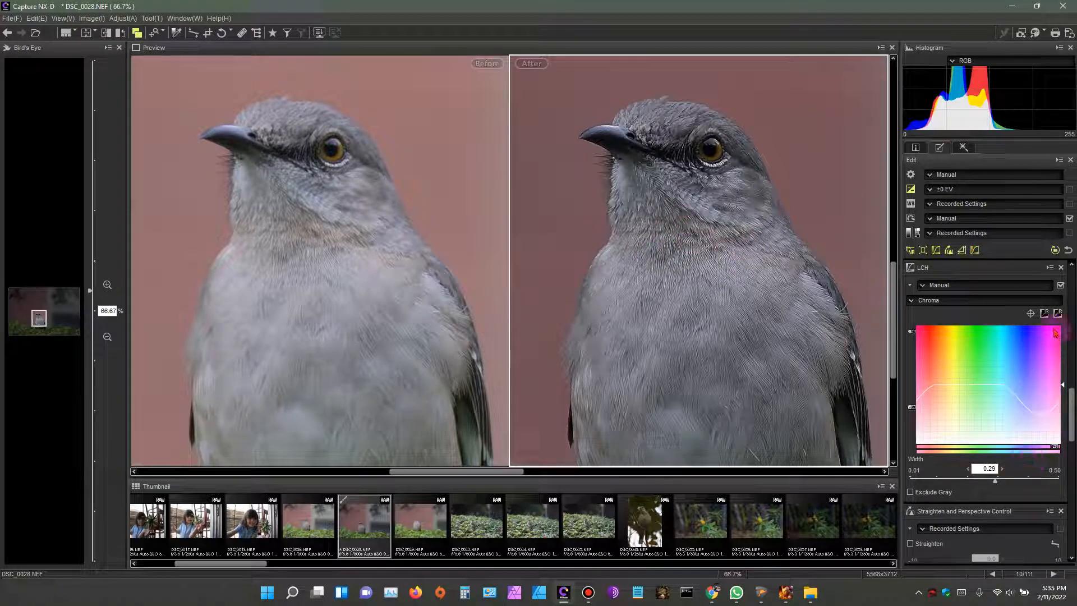
# - Reset the Chroma channel, and lower its curve in the magenta range with a width of 0.30
pyautogui.click(1044, 314)
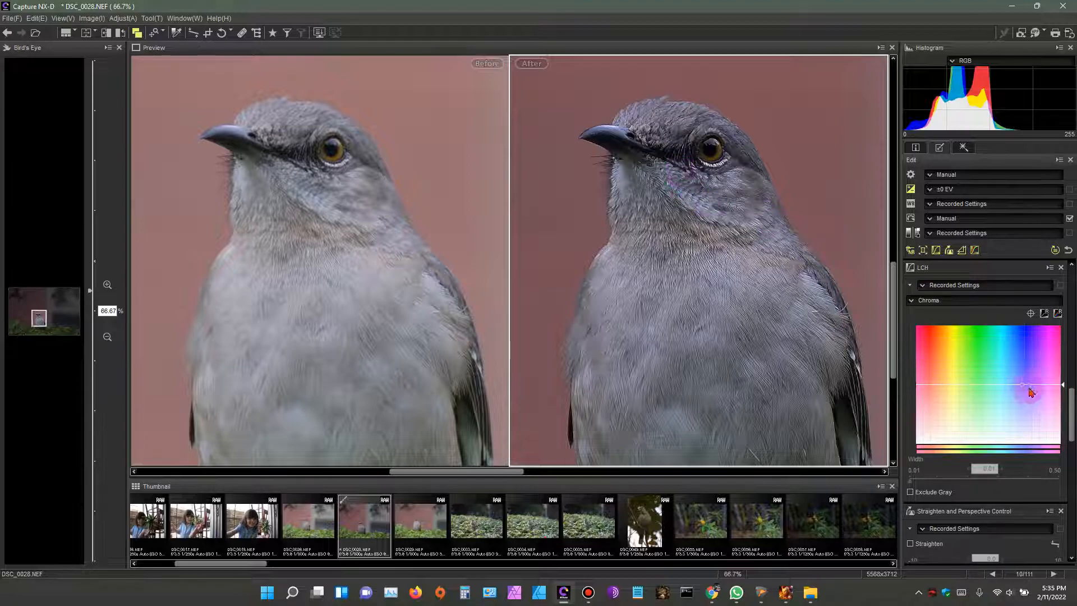
pyautogui.moveTo(1038, 386); pyautogui.dragTo(1040, 420)
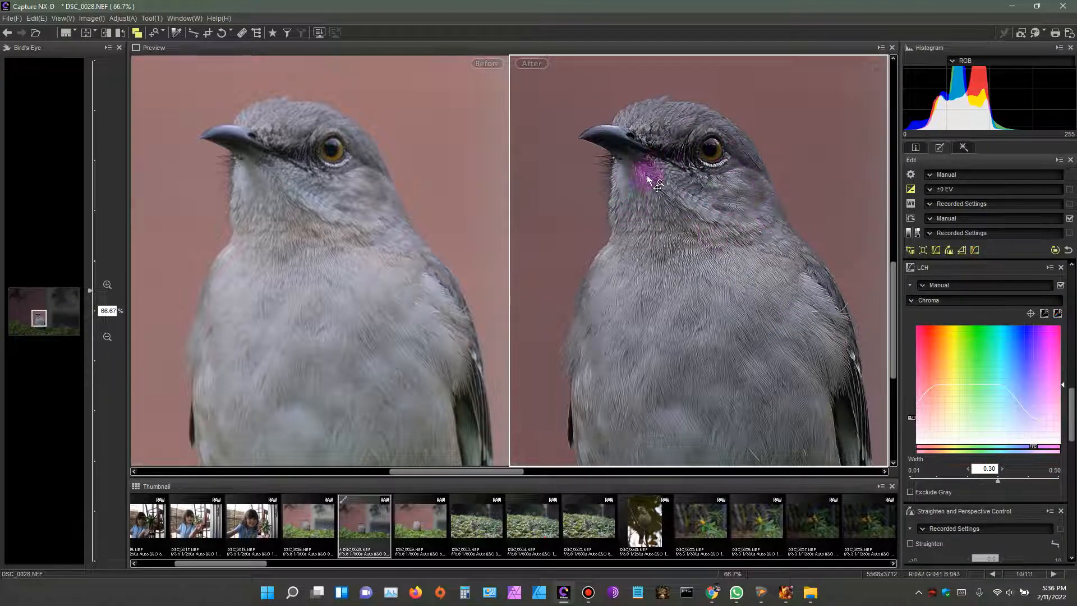
# - Compare the bird's colors and feather detail in the before and after views, from 25% up to 200% zoom
pyautogui.click(668, 219)
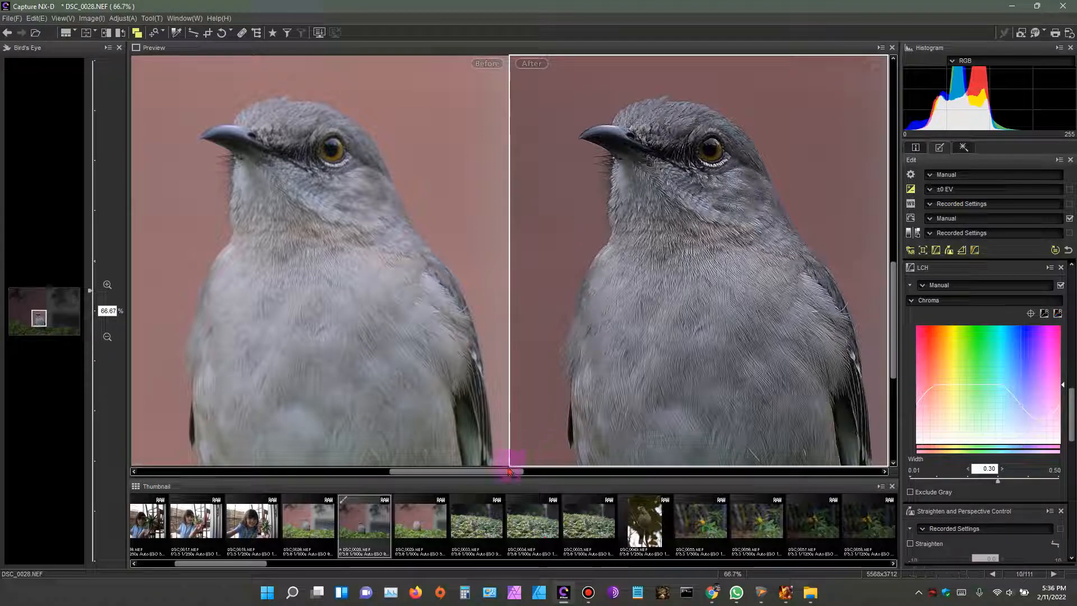
pyautogui.moveTo(509, 471); pyautogui.dragTo(511, 472)
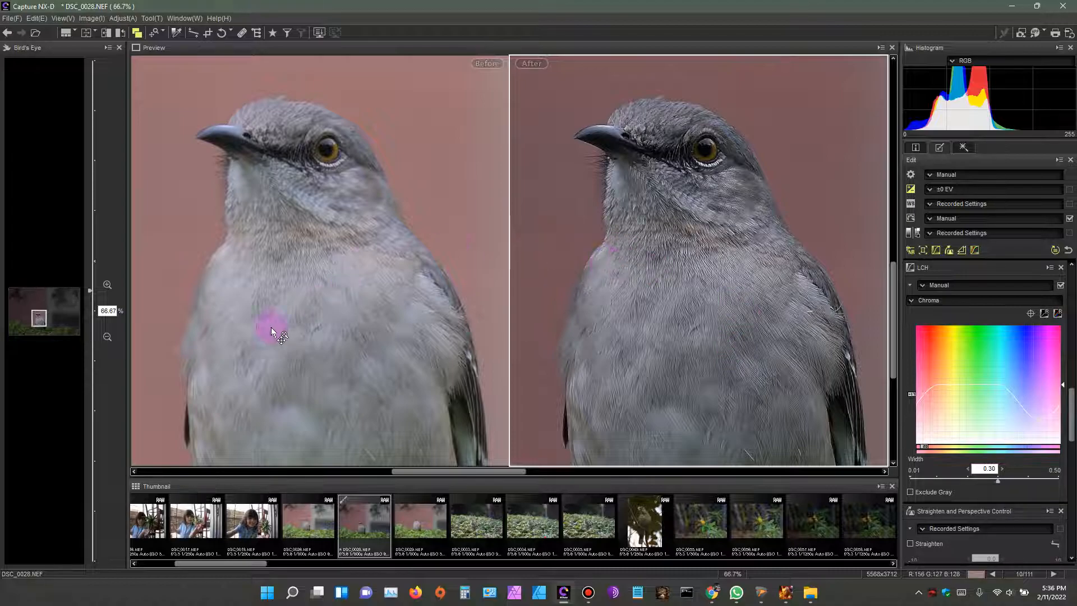
pyautogui.click(106, 337)
pyautogui.click(106, 337)
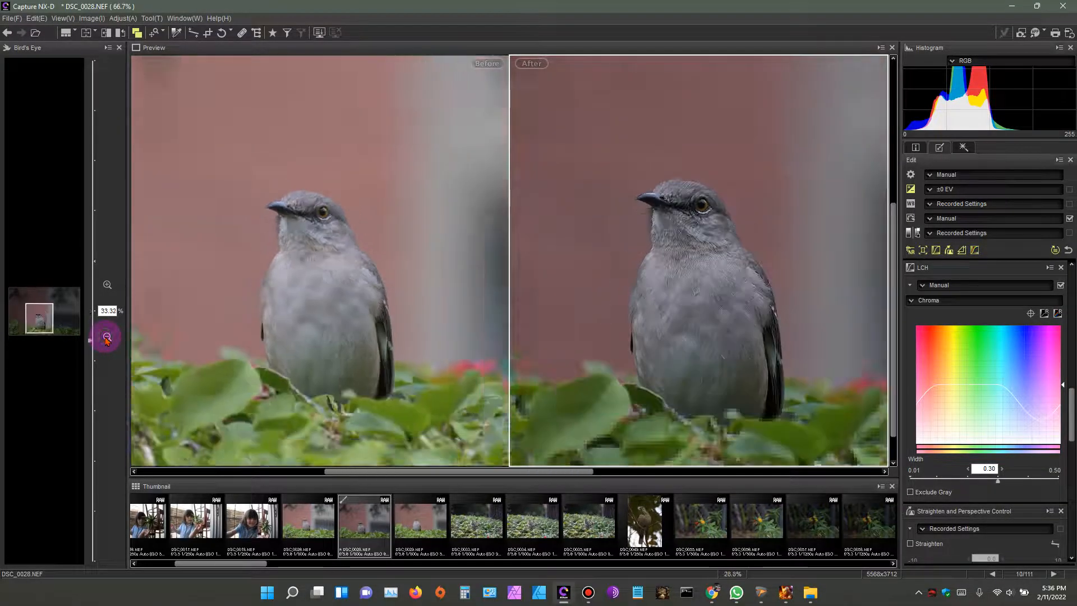
pyautogui.click(107, 337)
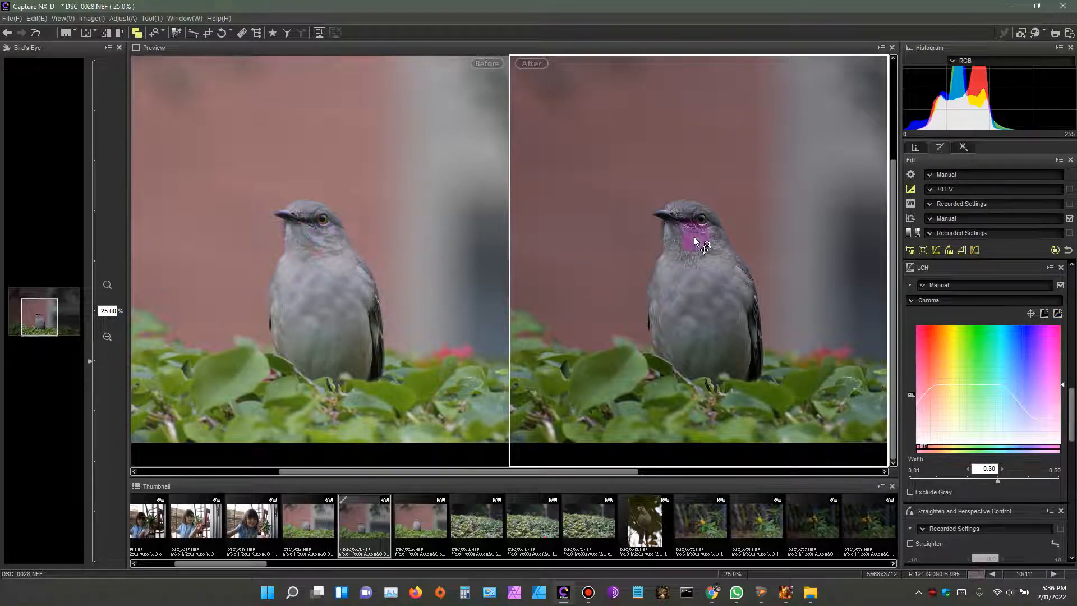
pyautogui.click(107, 285)
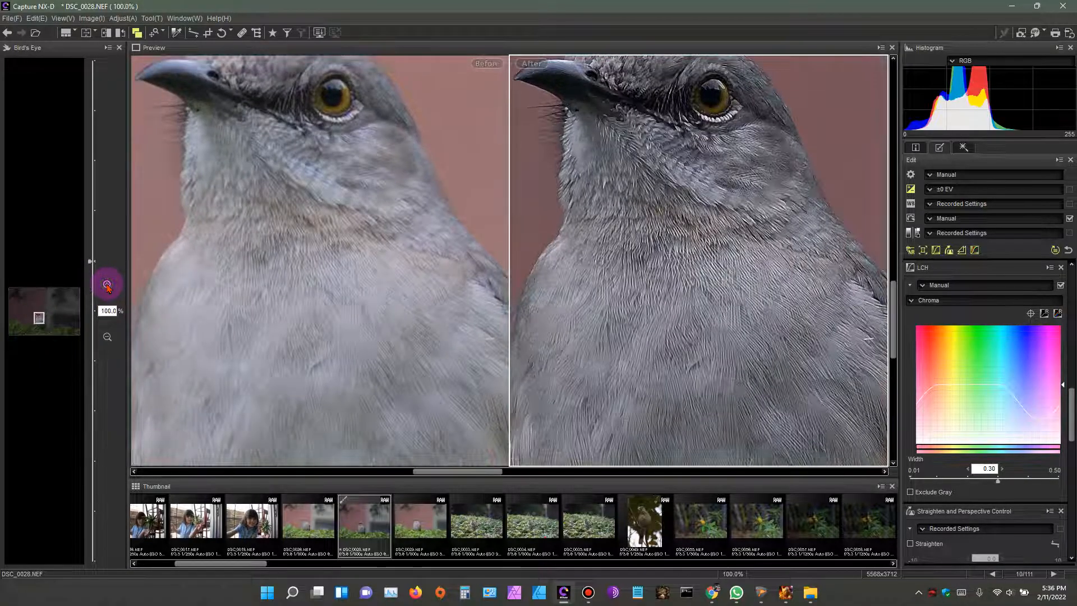
pyautogui.moveTo(891, 314); pyautogui.dragTo(892, 272)
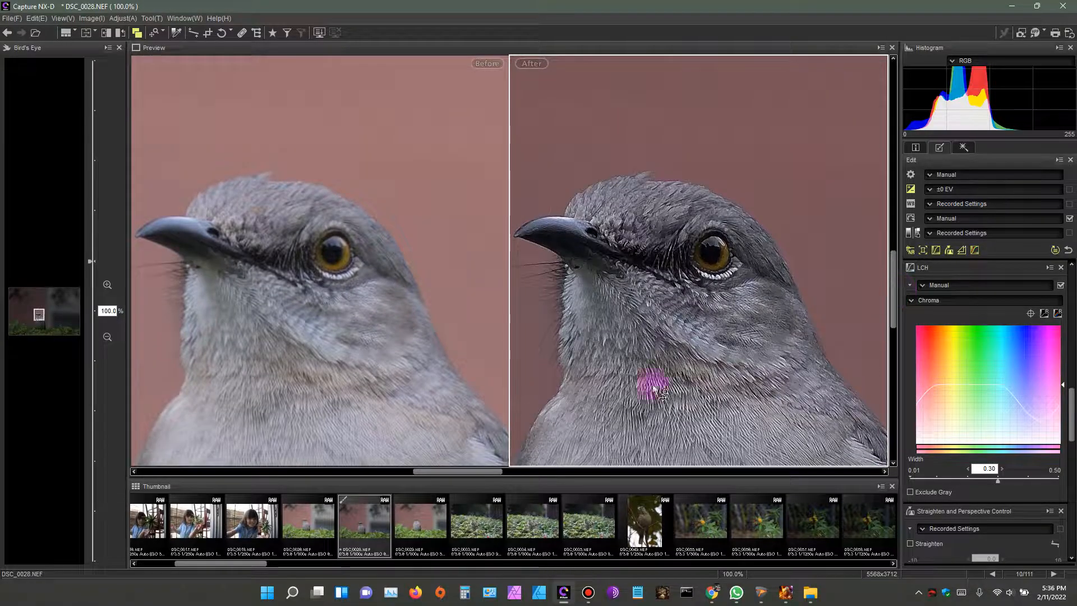
pyautogui.click(107, 285)
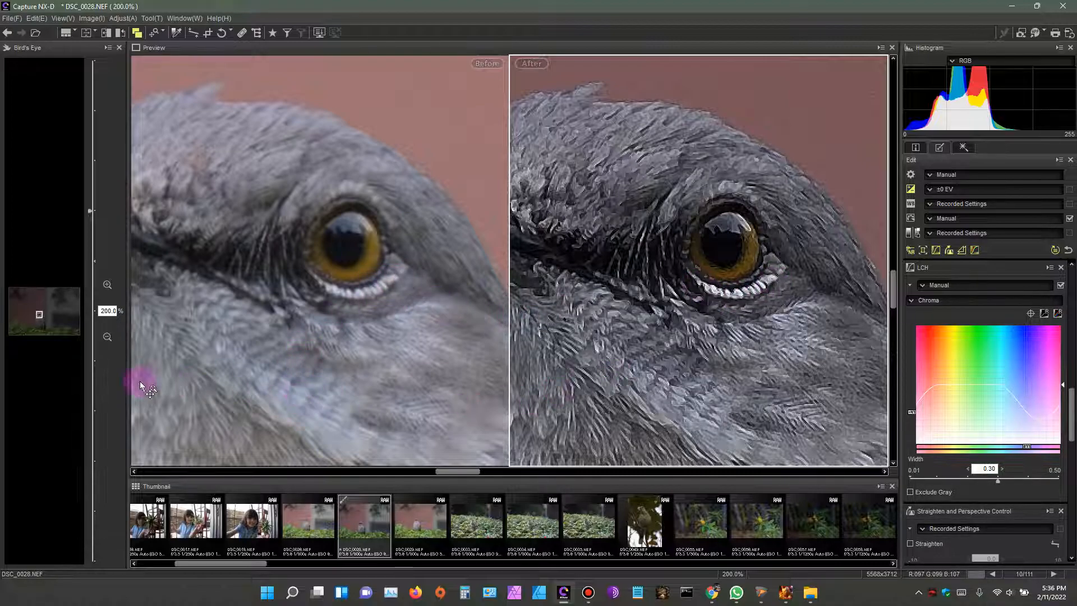
pyautogui.click(106, 338)
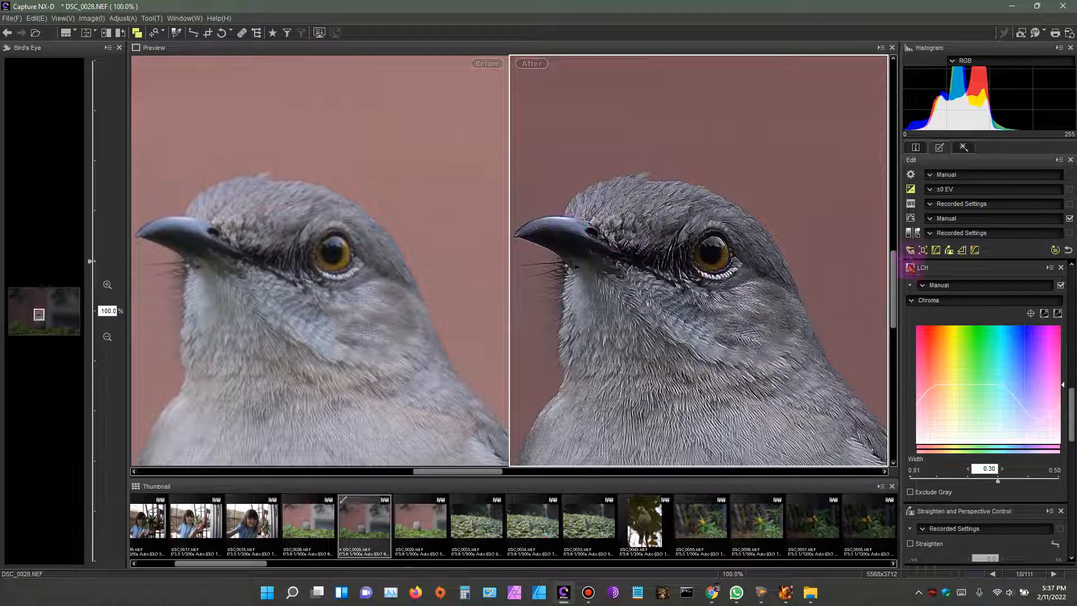
# - In Noise Reduction, set the color intensity to 67 and the luminance intensity to 68
pyautogui.click(910, 251)
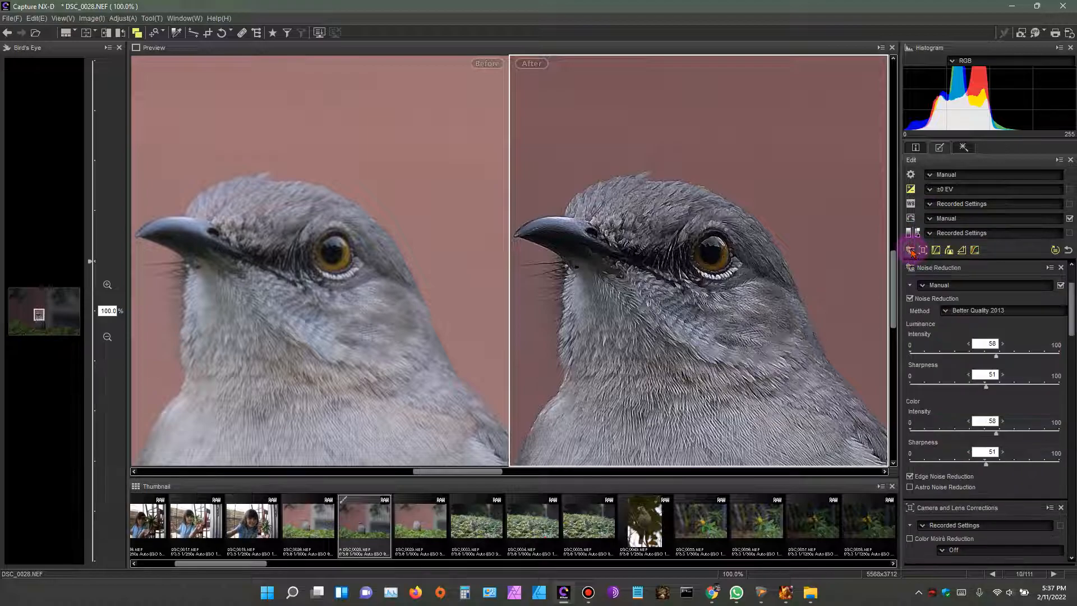
pyautogui.click(1011, 433)
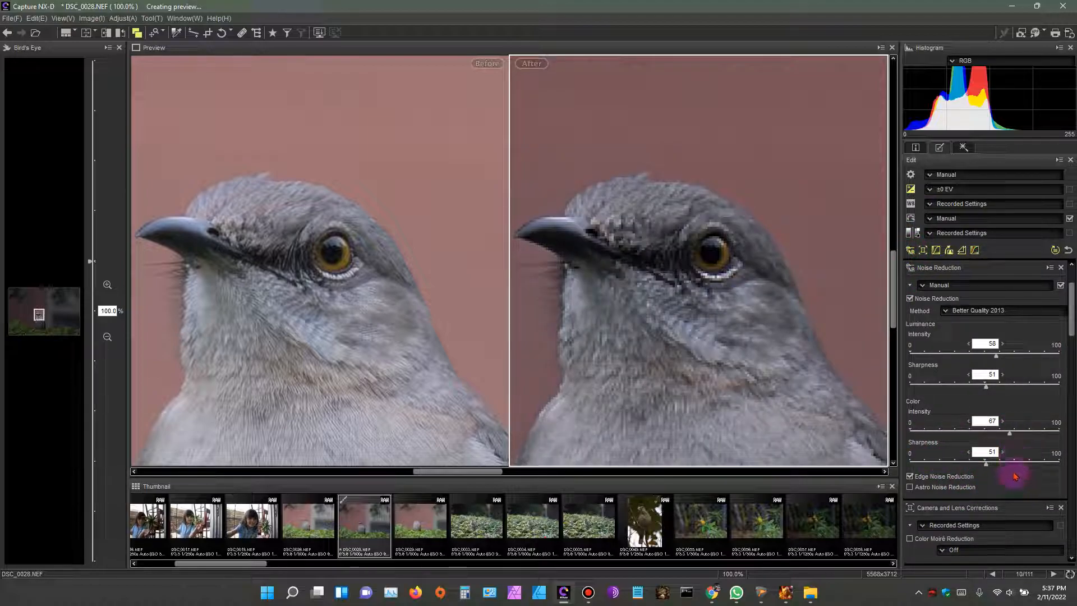
pyautogui.click(1014, 355)
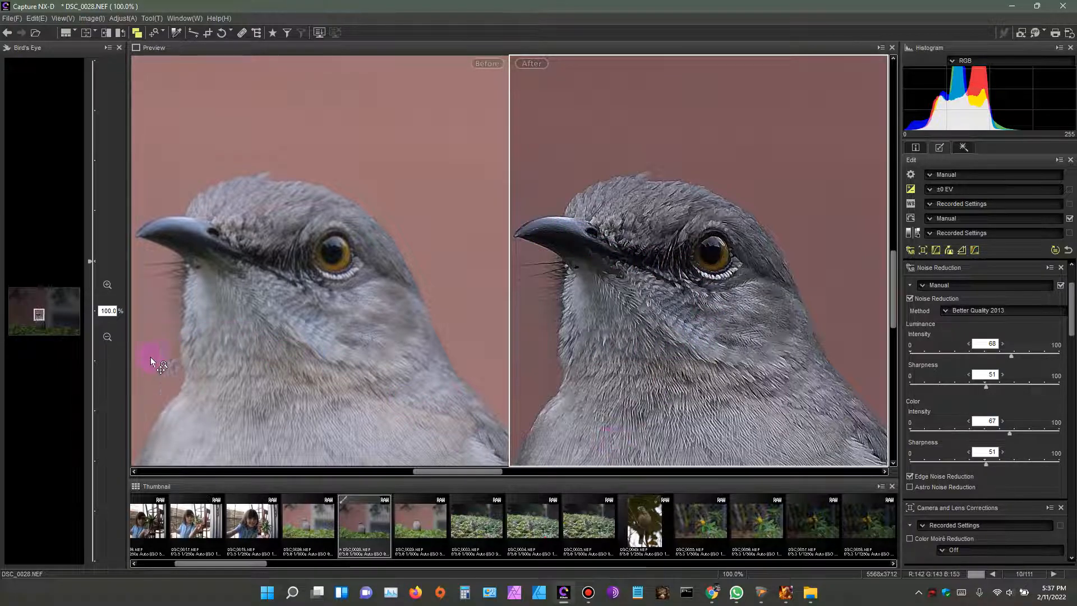
# - Examine the before and after views from 16.67% up to 100% zoom, focusing on the bird's beak, eye and throat
pyautogui.click(107, 337)
pyautogui.click(107, 336)
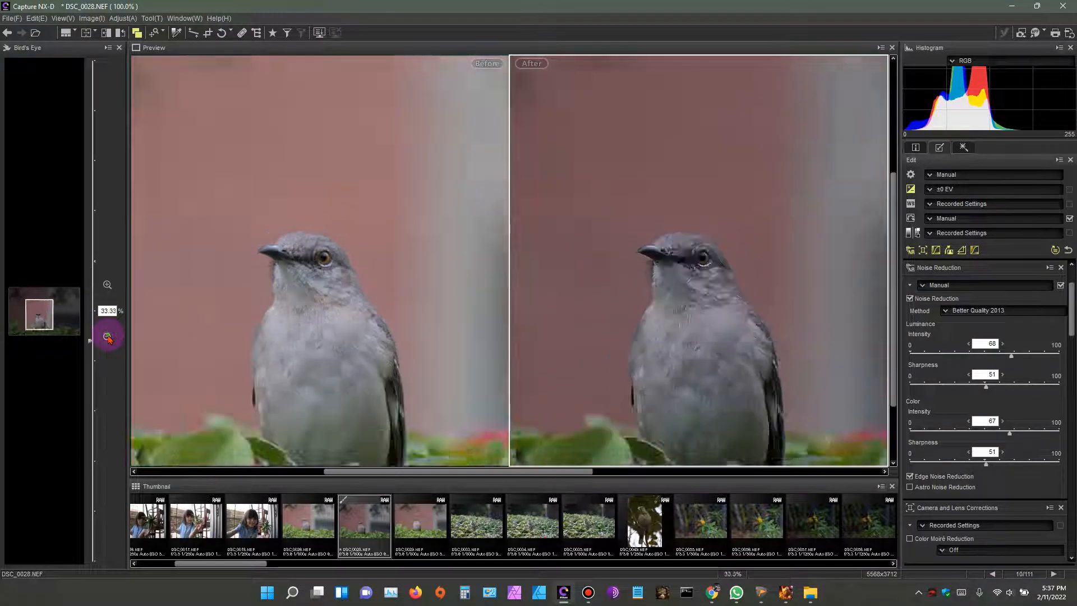
pyautogui.click(107, 336)
pyautogui.click(107, 337)
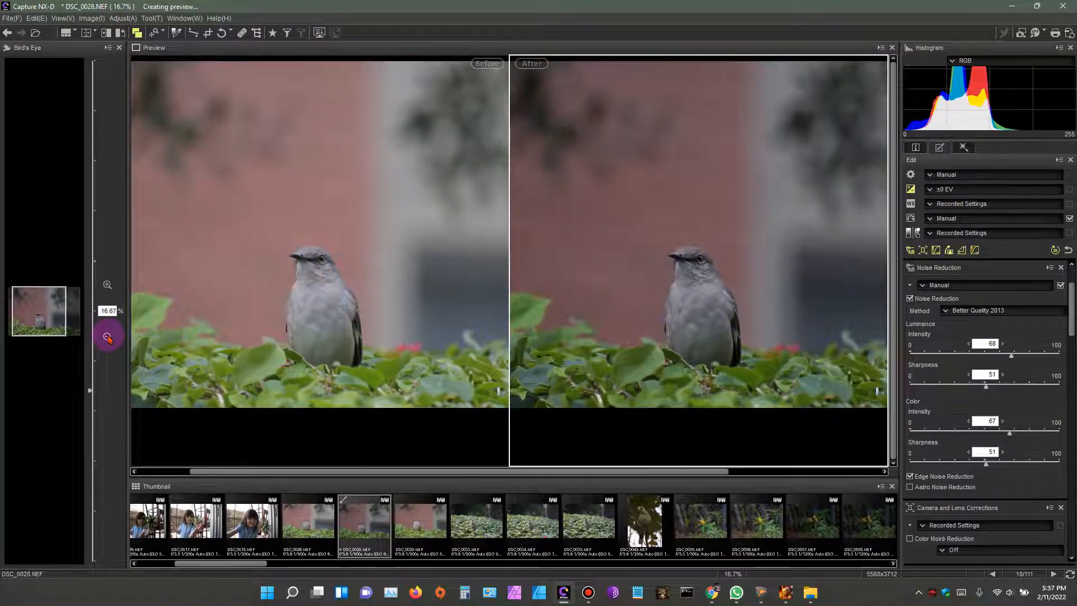
pyautogui.click(107, 284)
pyautogui.click(107, 285)
pyautogui.click(108, 285)
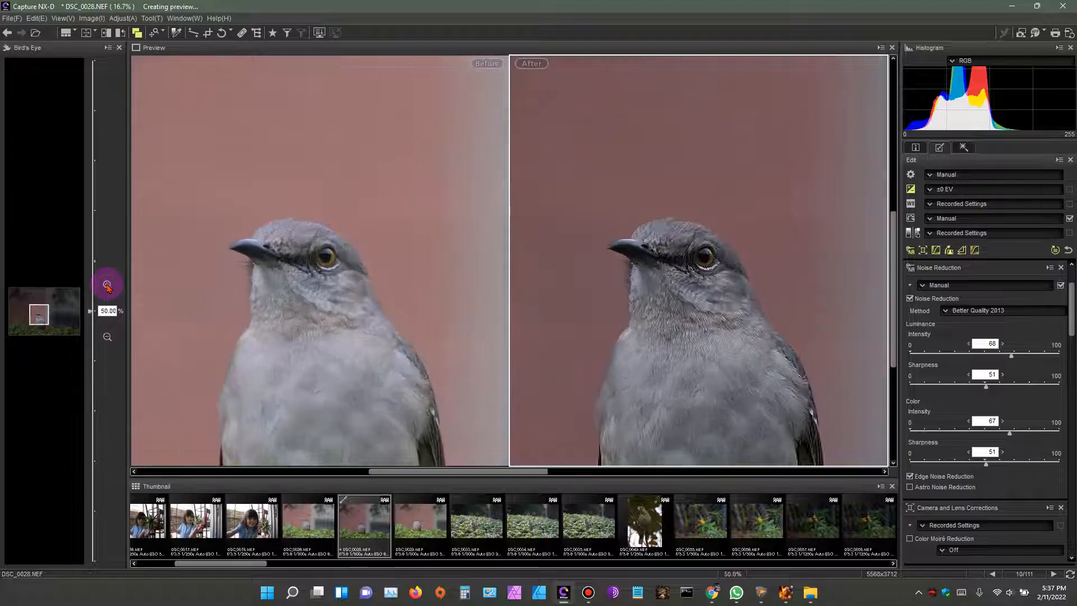
pyautogui.click(108, 284)
pyautogui.click(107, 285)
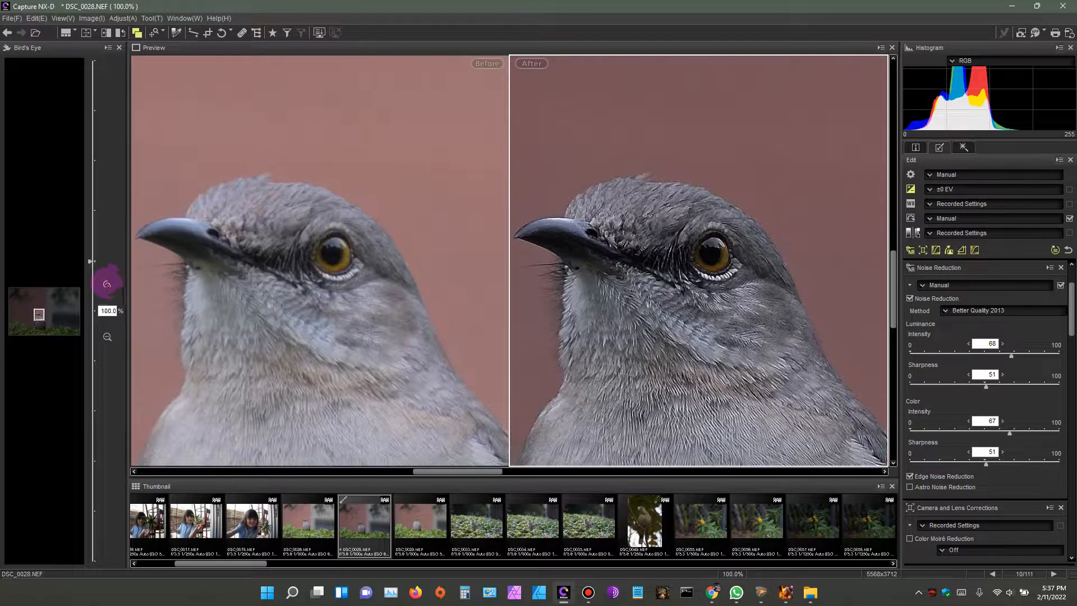
pyautogui.moveTo(479, 471)
pyautogui.mouseDown()
pyautogui.moveTo(445, 471)
pyautogui.moveTo(462, 473)
pyautogui.mouseUp()
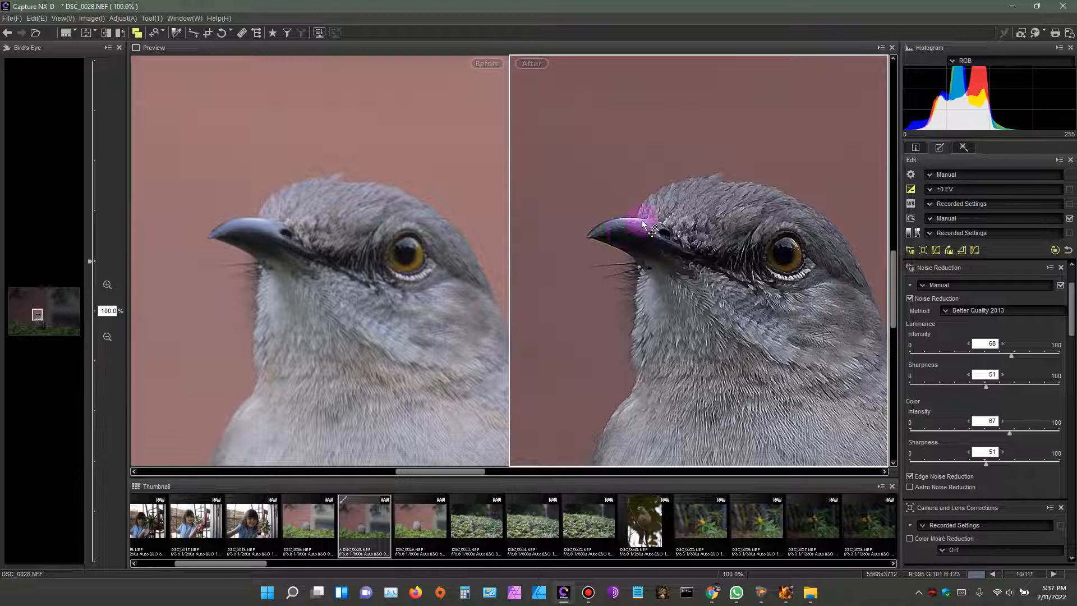
pyautogui.moveTo(892, 288)
pyautogui.mouseDown()
pyautogui.moveTo(893, 259)
pyautogui.moveTo(893, 288)
pyautogui.mouseUp()
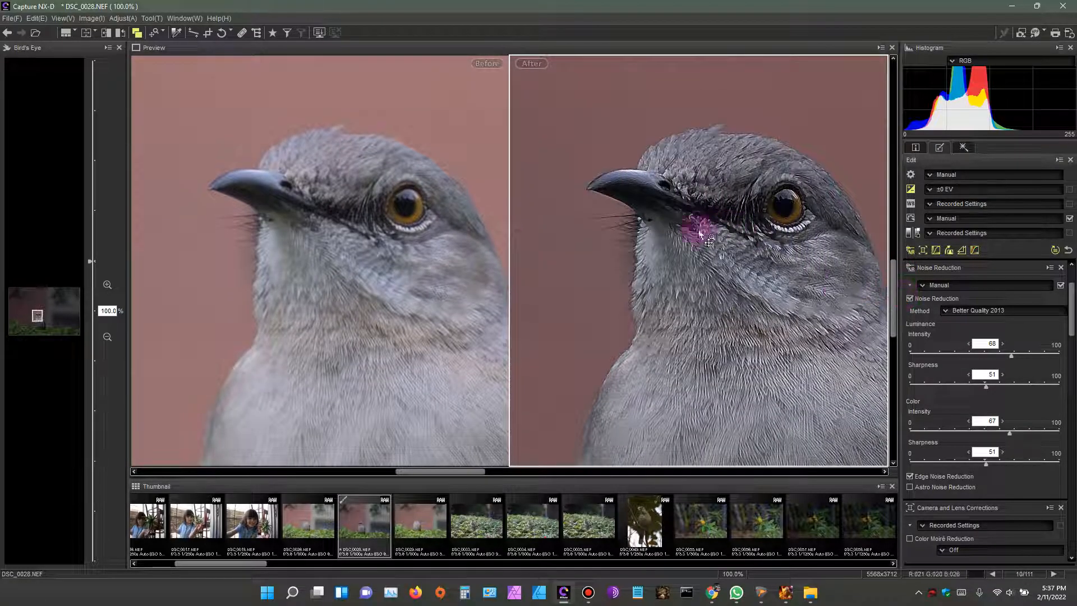
# - Compare the before and after views of the bird from 100% down to 16.67% zoom
pyautogui.moveTo(478, 472)
pyautogui.mouseDown()
pyautogui.moveTo(528, 473)
pyautogui.moveTo(487, 473)
pyautogui.mouseUp()
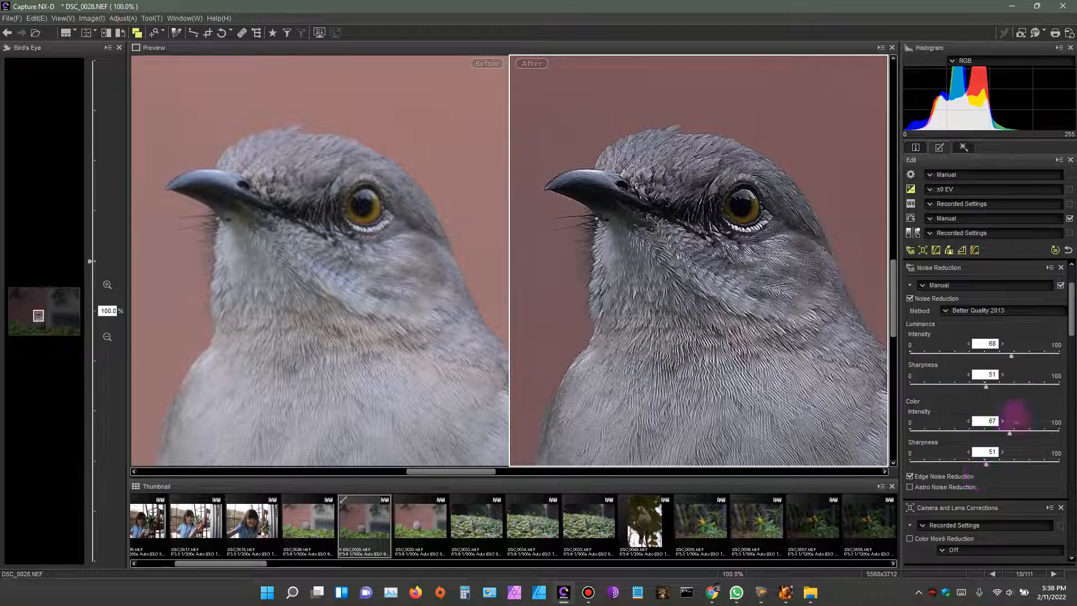
pyautogui.moveTo(1068, 301); pyautogui.dragTo(1070, 433)
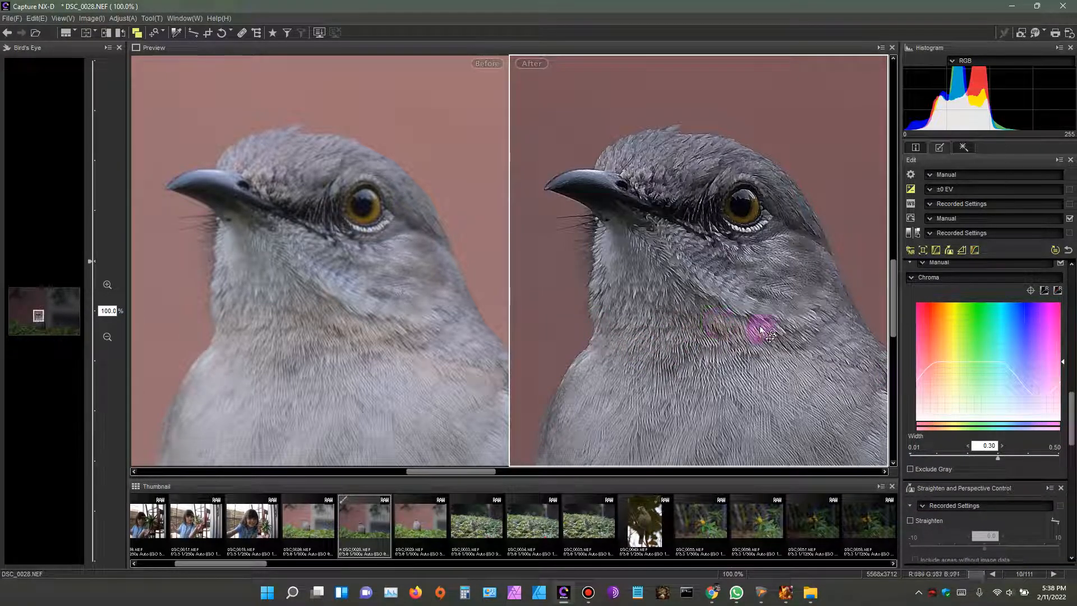
pyautogui.click(107, 337)
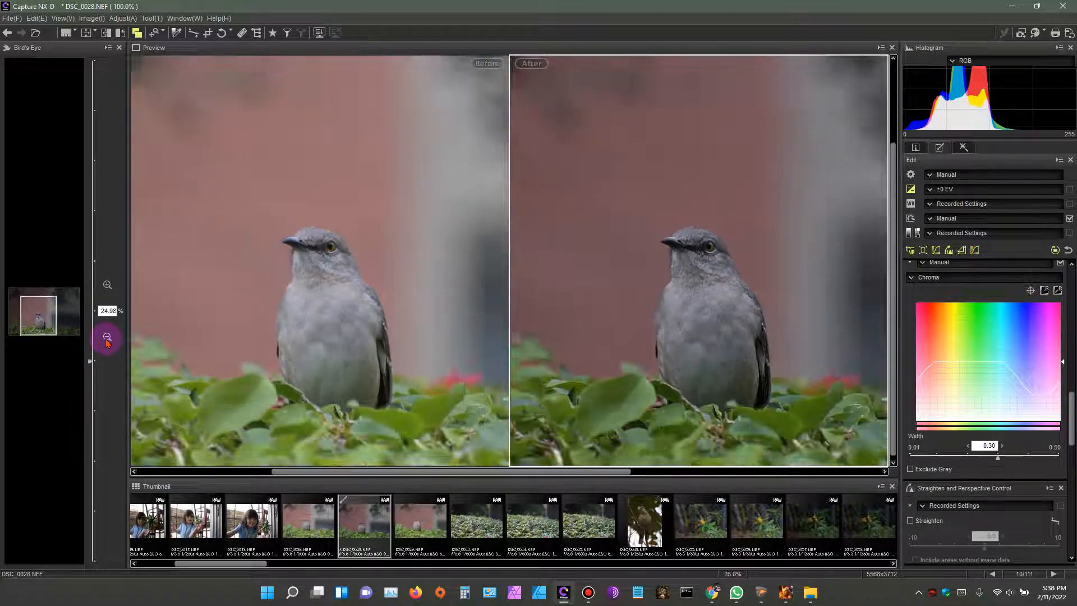
pyautogui.click(107, 337)
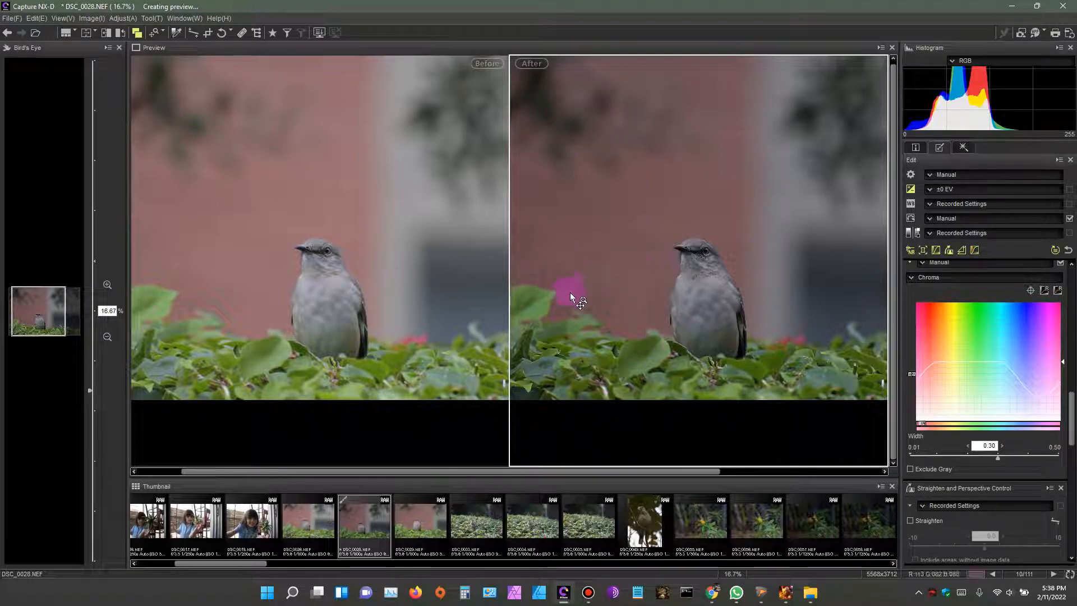
# - Switch the preview from the before and after comparison to a single image and center the whole photo
pyautogui.click(94, 33)
pyautogui.click(105, 83)
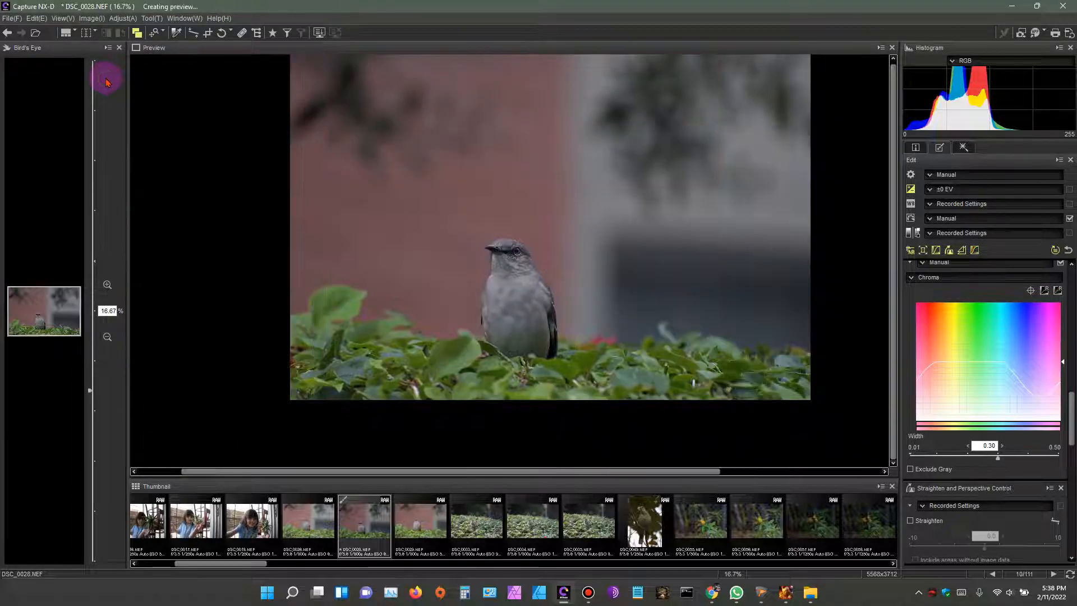
pyautogui.click(896, 320)
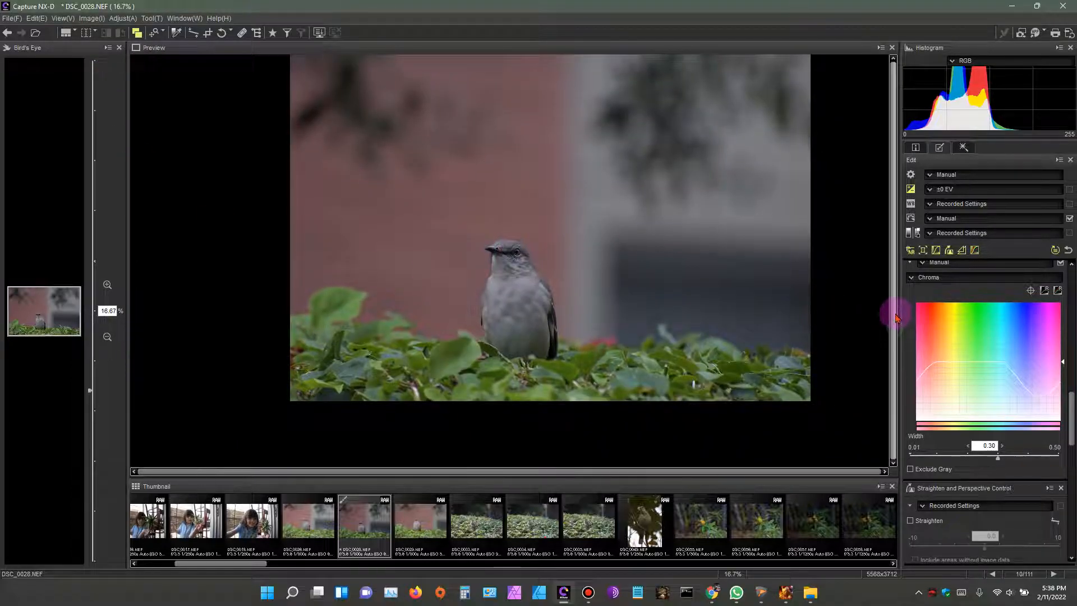
pyautogui.click(230, 309)
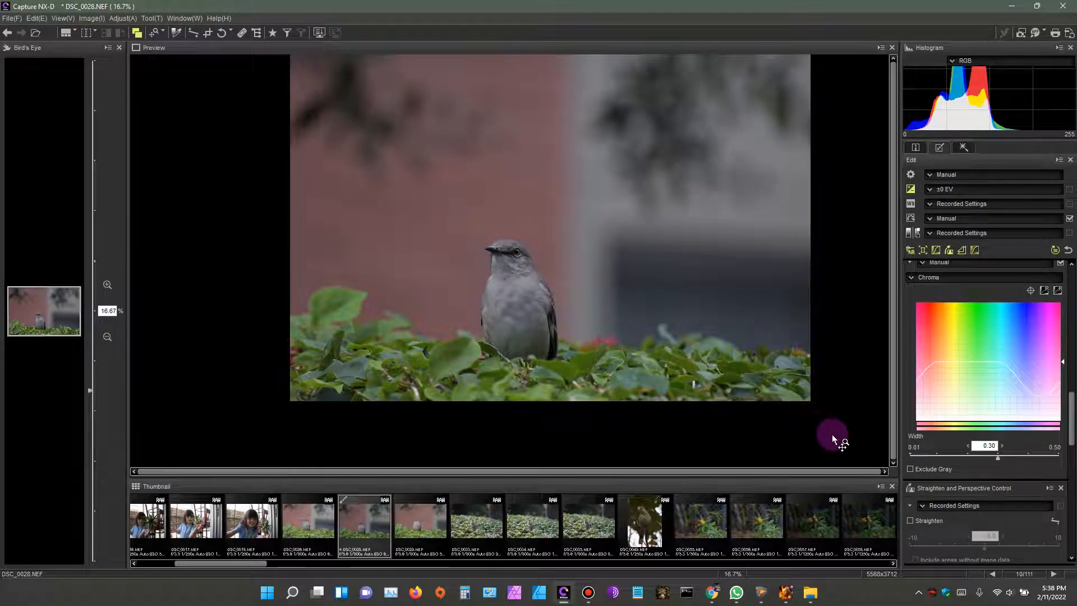
pyautogui.moveTo(508, 200); pyautogui.dragTo(507, 268)
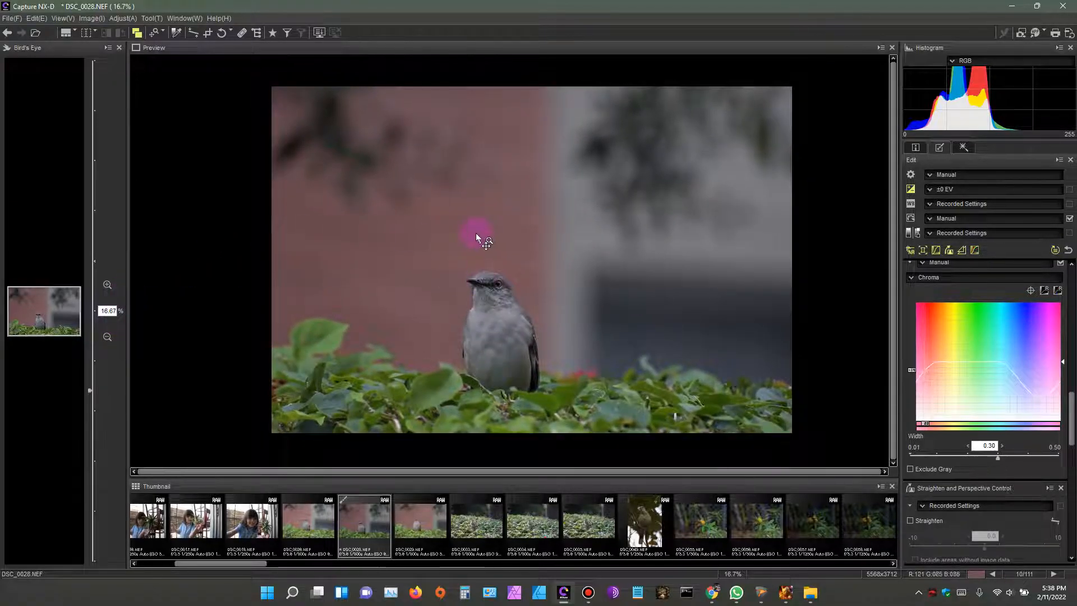
# - Draw a free crop of about 4572 × 2794 pixels around the bird and leaves, keeping the crop settings clear of the histogram
pyautogui.click(208, 34)
pyautogui.moveTo(307, 173); pyautogui.dragTo(735, 438)
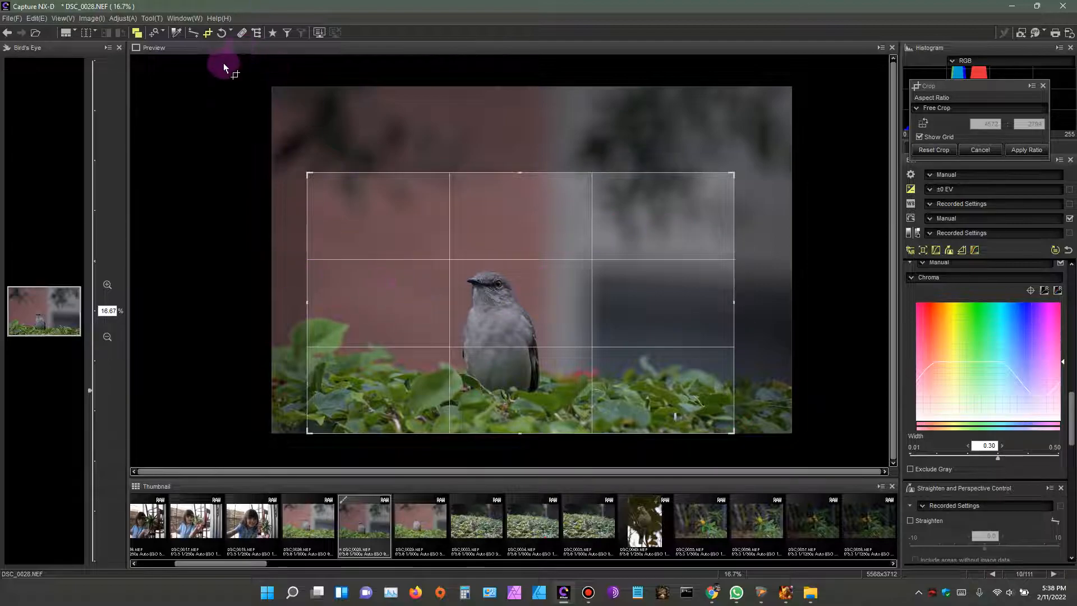
pyautogui.click(948, 102)
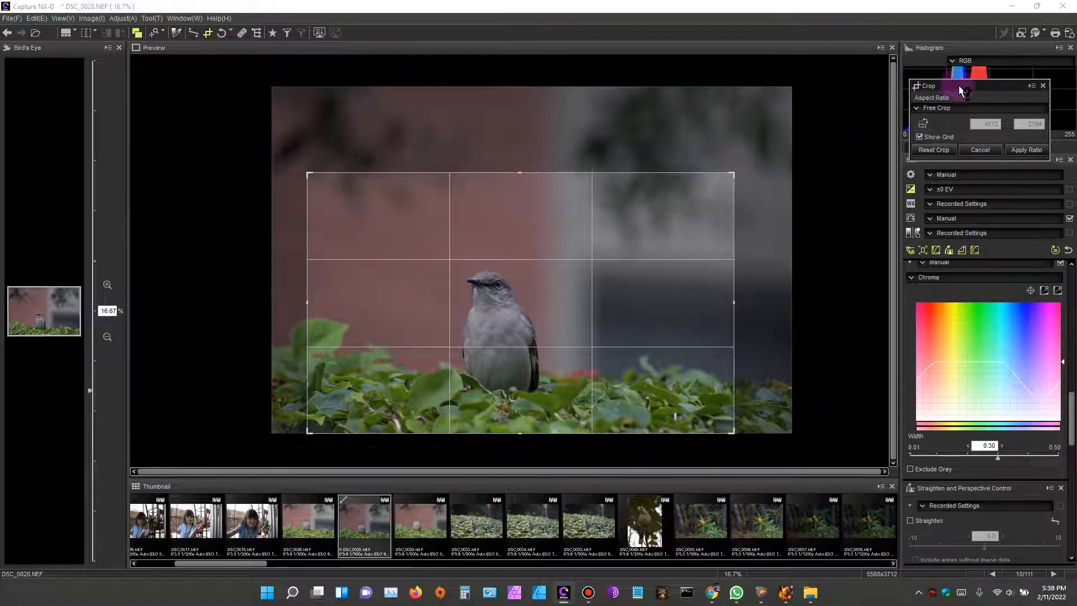
pyautogui.moveTo(993, 85); pyautogui.dragTo(821, 71)
pyautogui.click(751, 161)
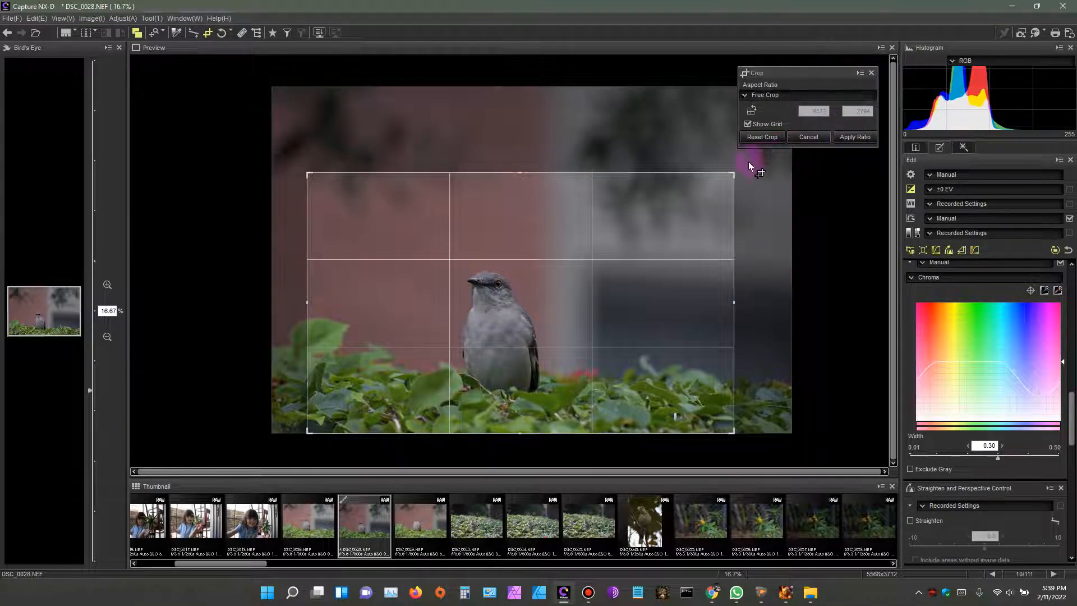
# - Turn off the crop grid and apply the free crop to the photo
pyautogui.click(850, 139)
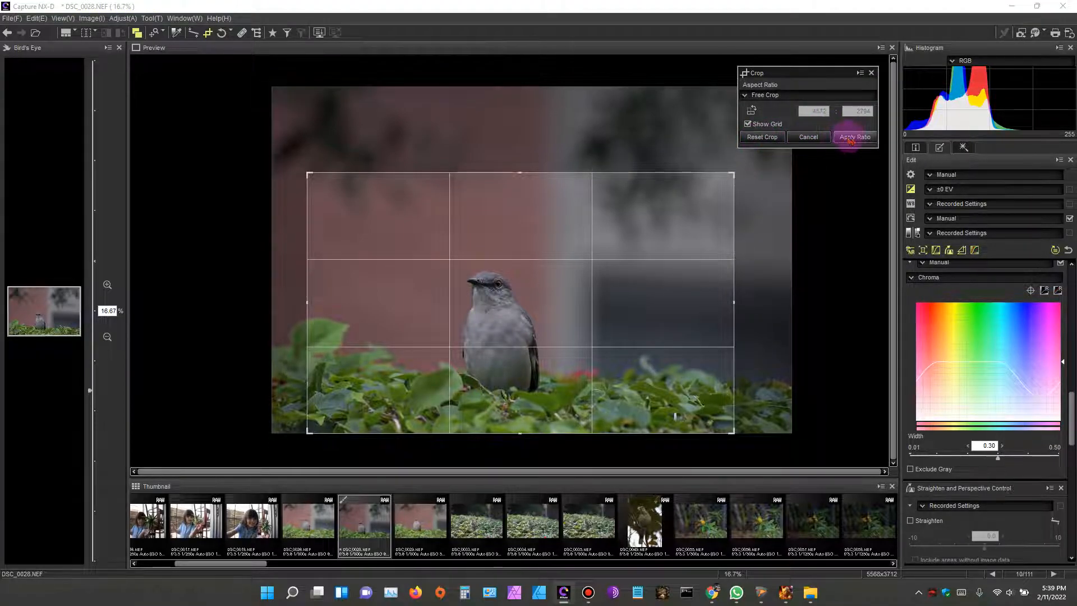
pyautogui.click(754, 135)
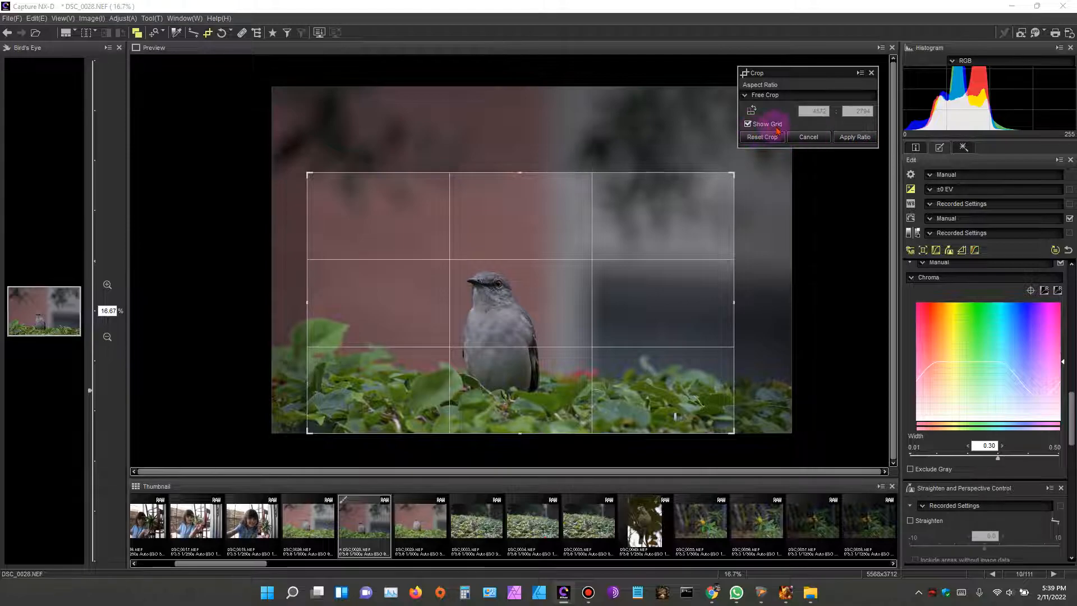
pyautogui.click(748, 124)
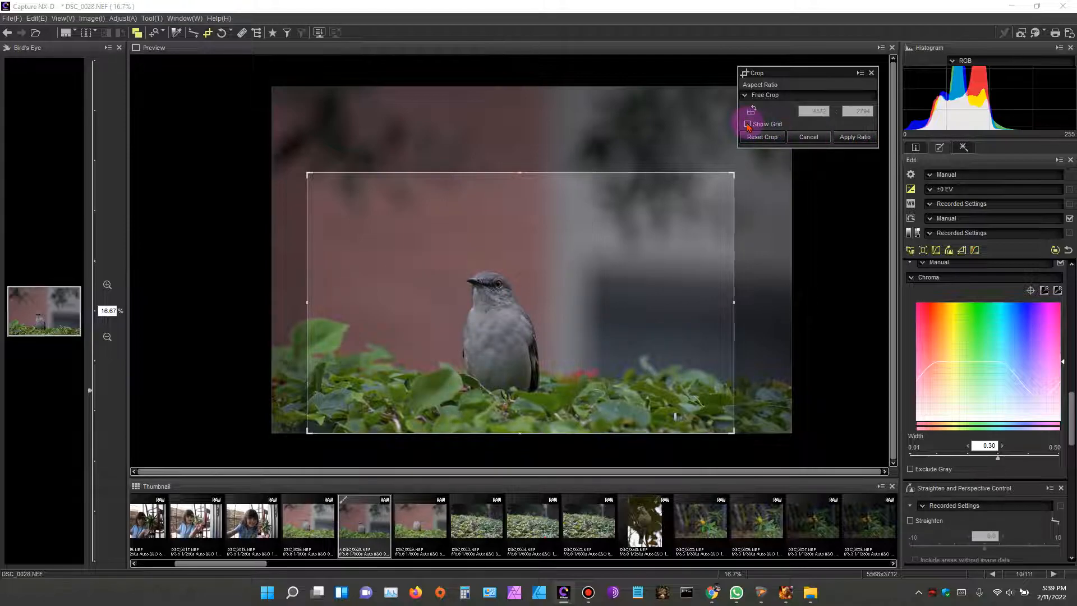
pyautogui.click(745, 96)
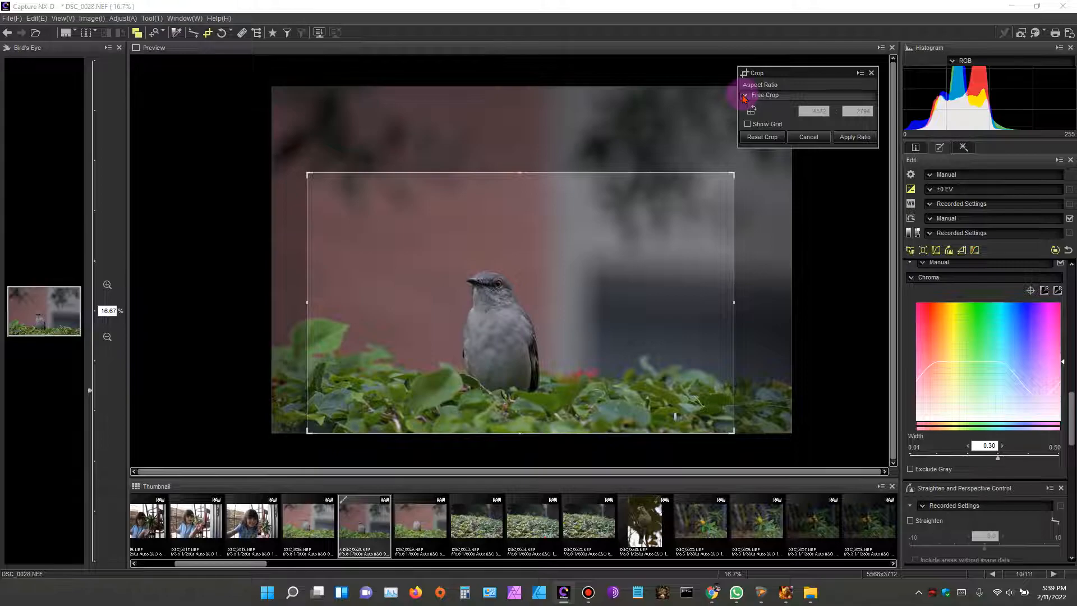
pyautogui.click(561, 145)
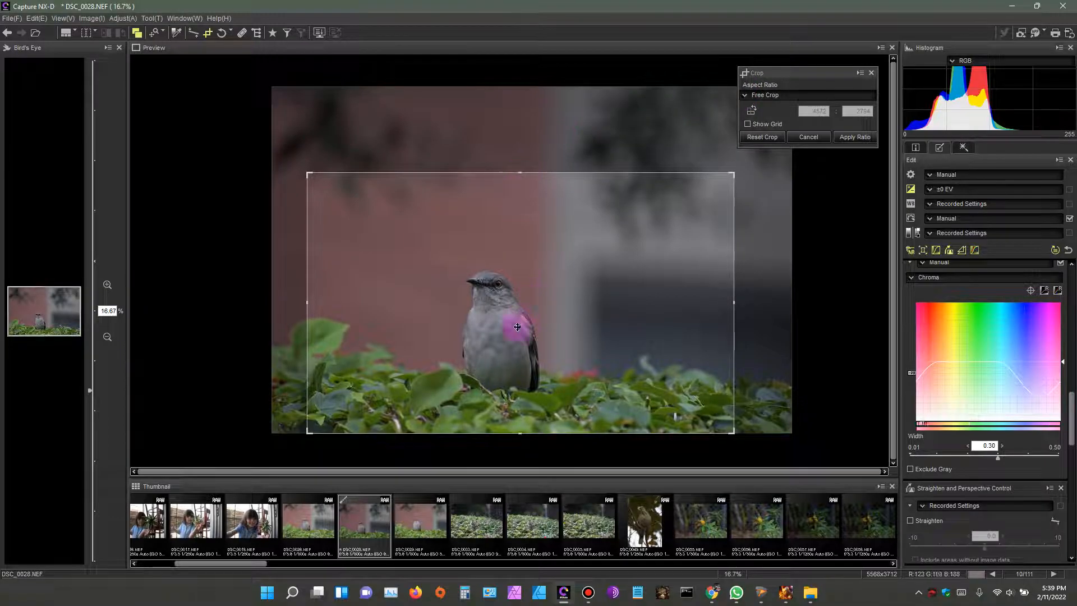
pyautogui.click(863, 139)
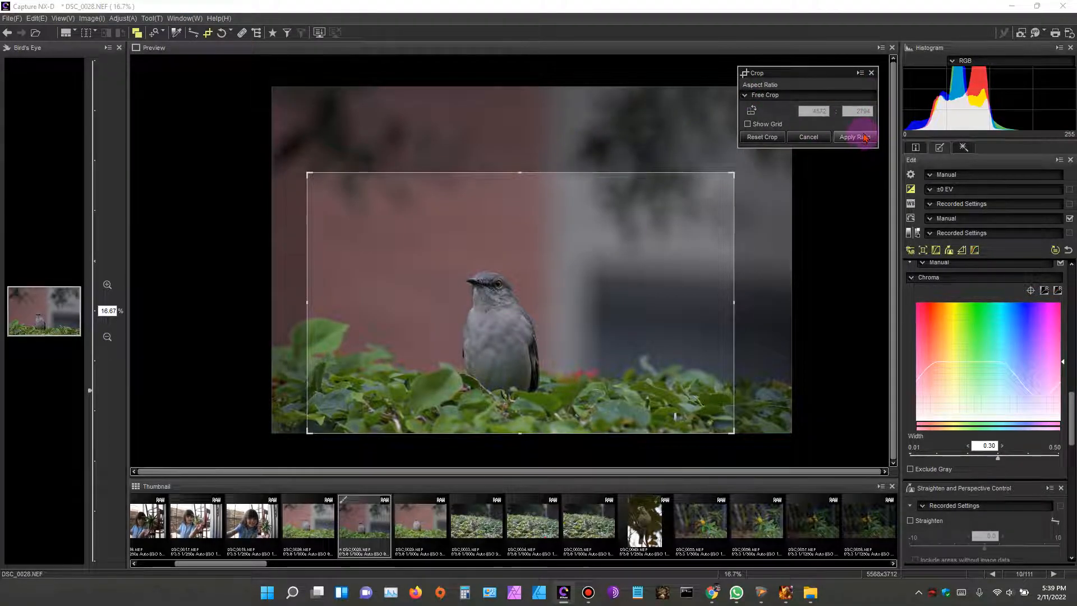
pyautogui.click(630, 200)
pyautogui.click(417, 200)
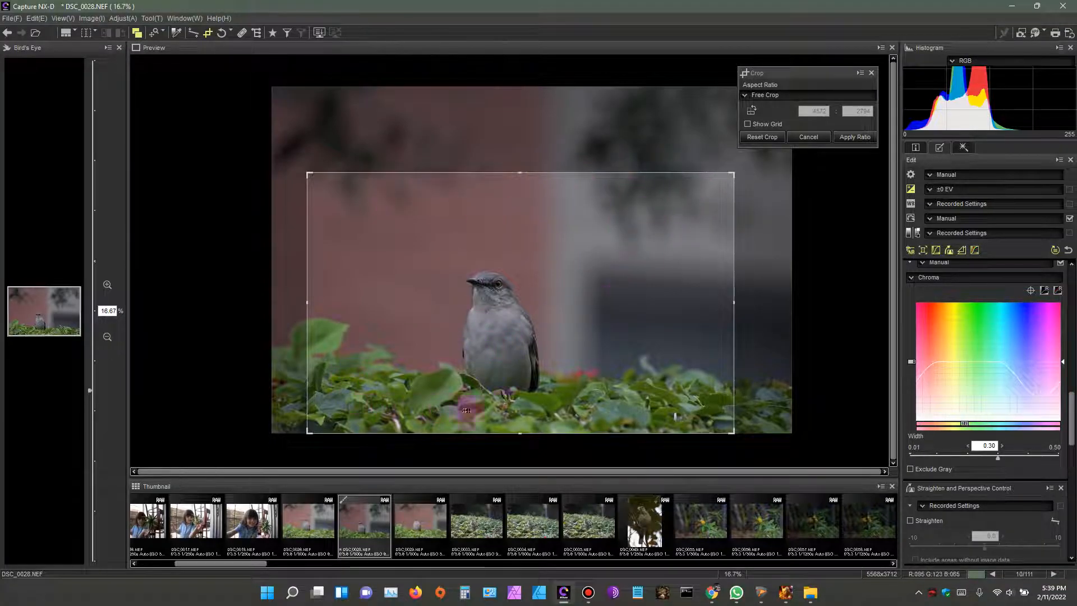
pyautogui.click(848, 138)
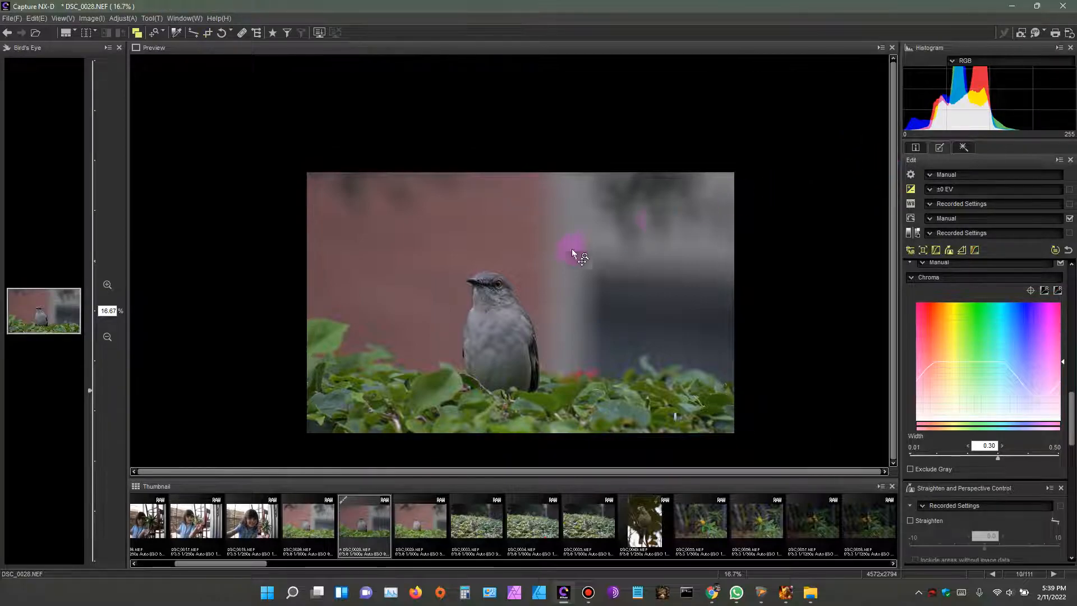
# - Examine the cropped photo at up to 100% zoom, checking the bird's head, eye, beak and chest feathers
pyautogui.click(107, 285)
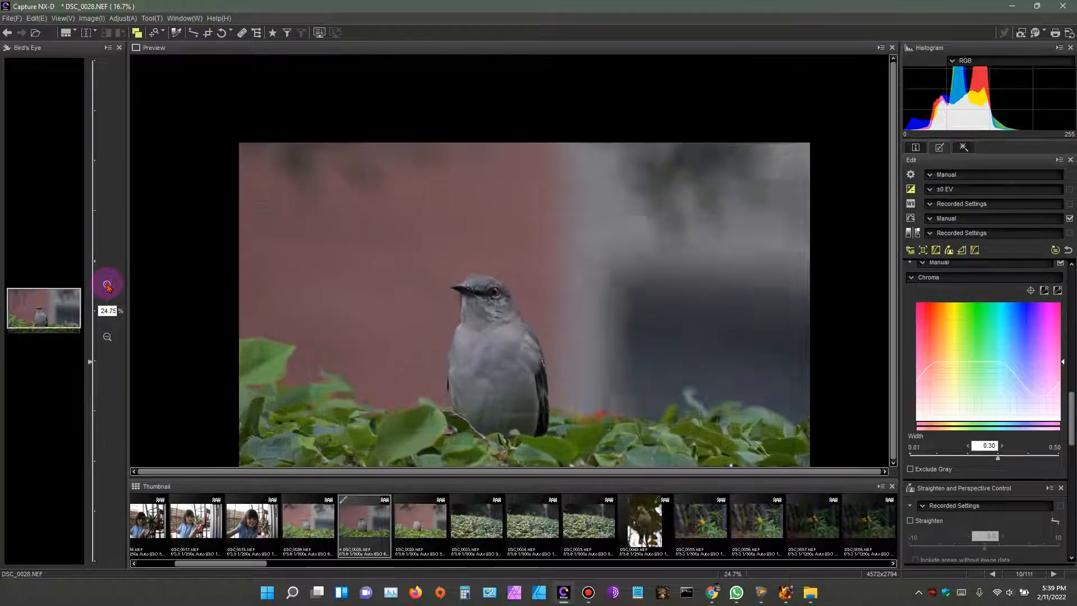
pyautogui.click(107, 285)
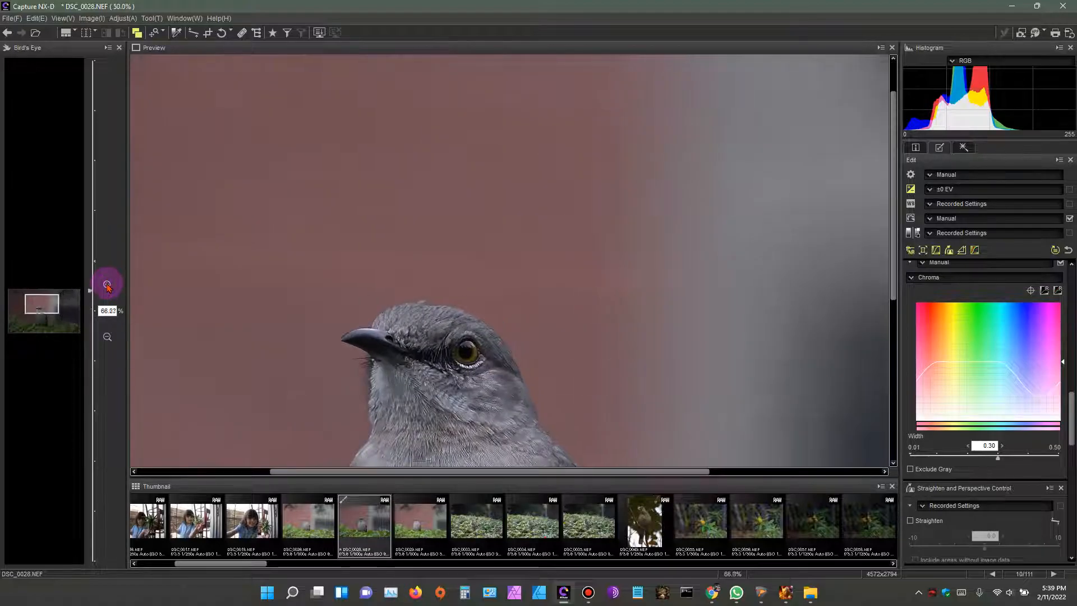
pyautogui.moveTo(893, 229); pyautogui.dragTo(909, 284)
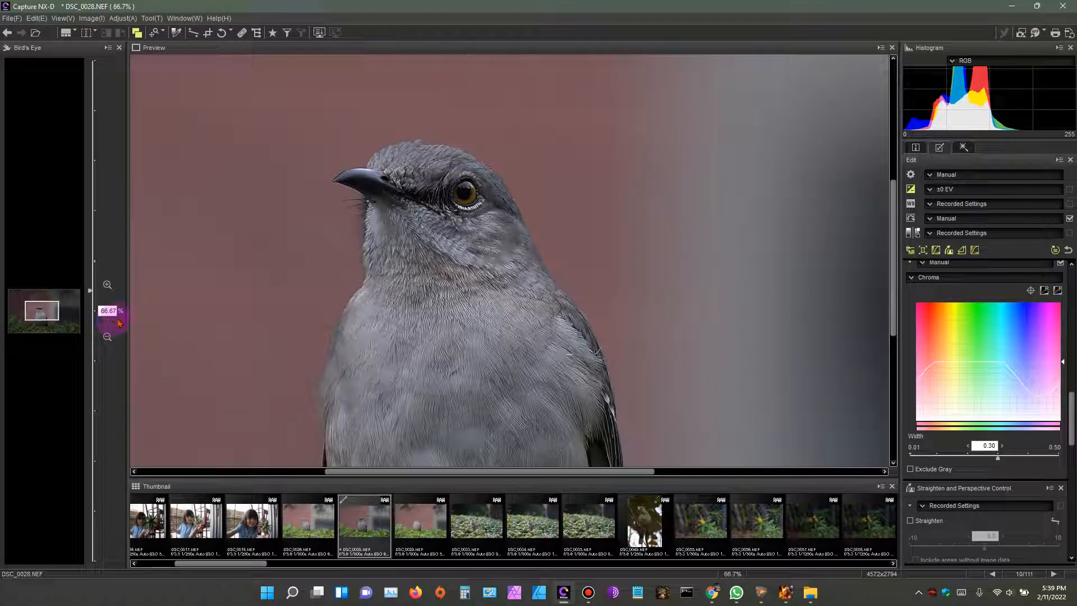
pyautogui.moveTo(452, 469); pyautogui.dragTo(391, 461)
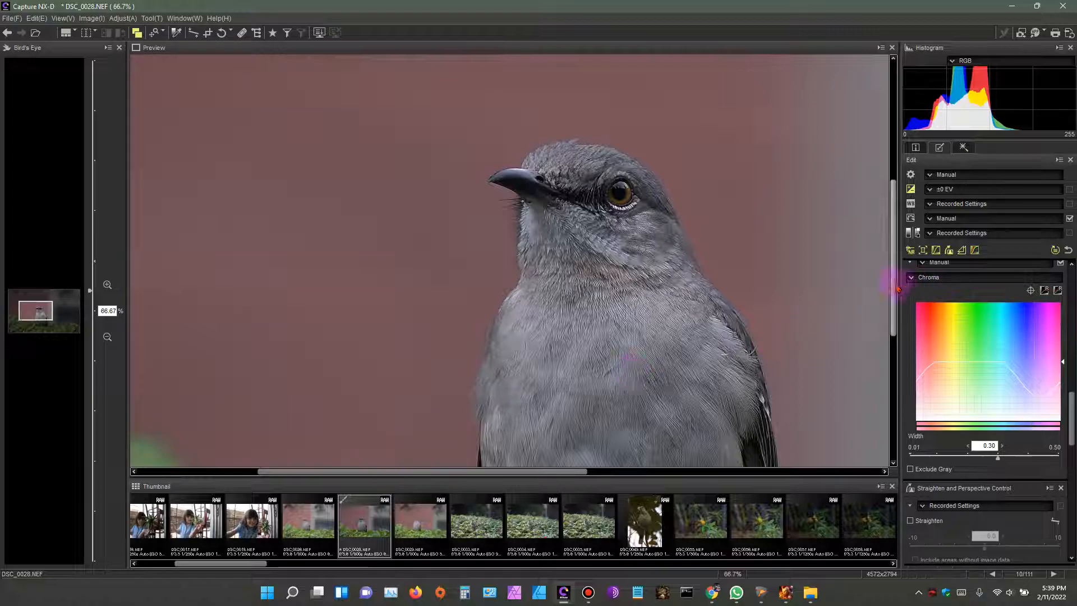
pyautogui.moveTo(895, 288); pyautogui.dragTo(895, 277)
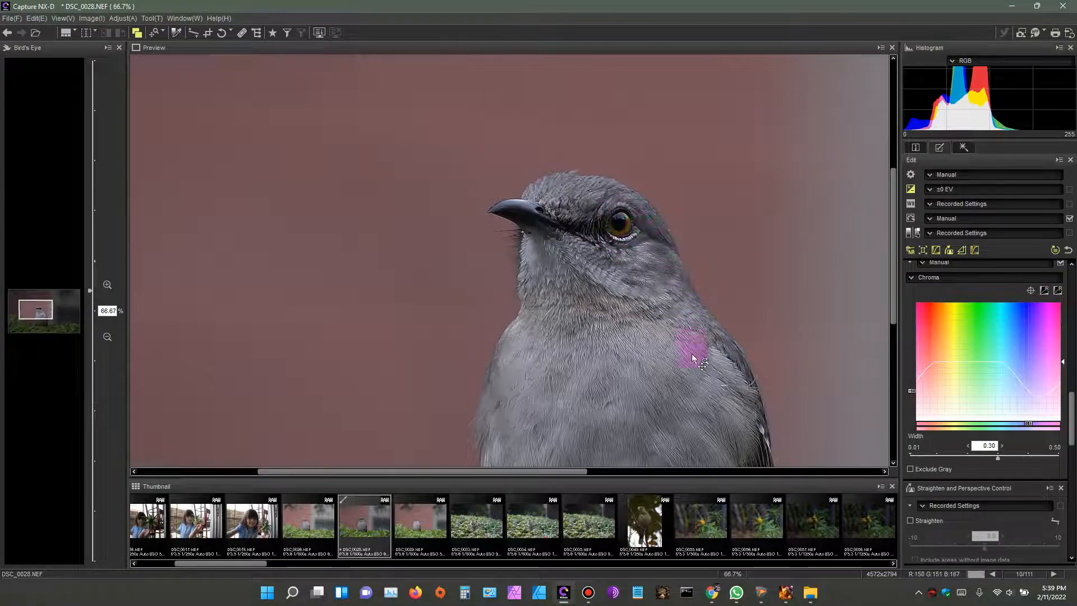
pyautogui.moveTo(893, 270); pyautogui.dragTo(884, 349)
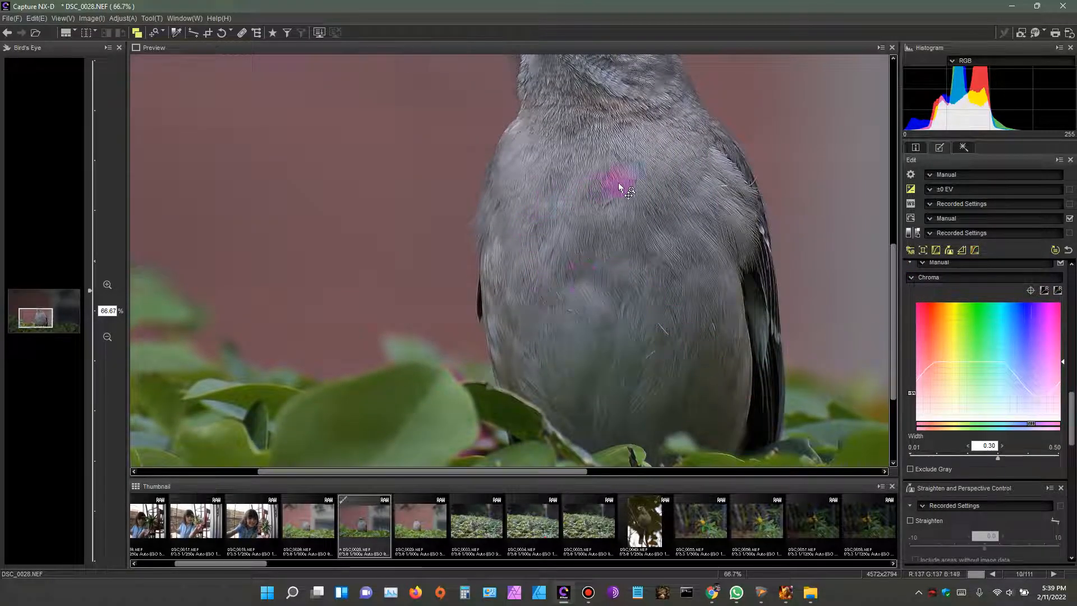
pyautogui.moveTo(892, 361); pyautogui.dragTo(902, 294)
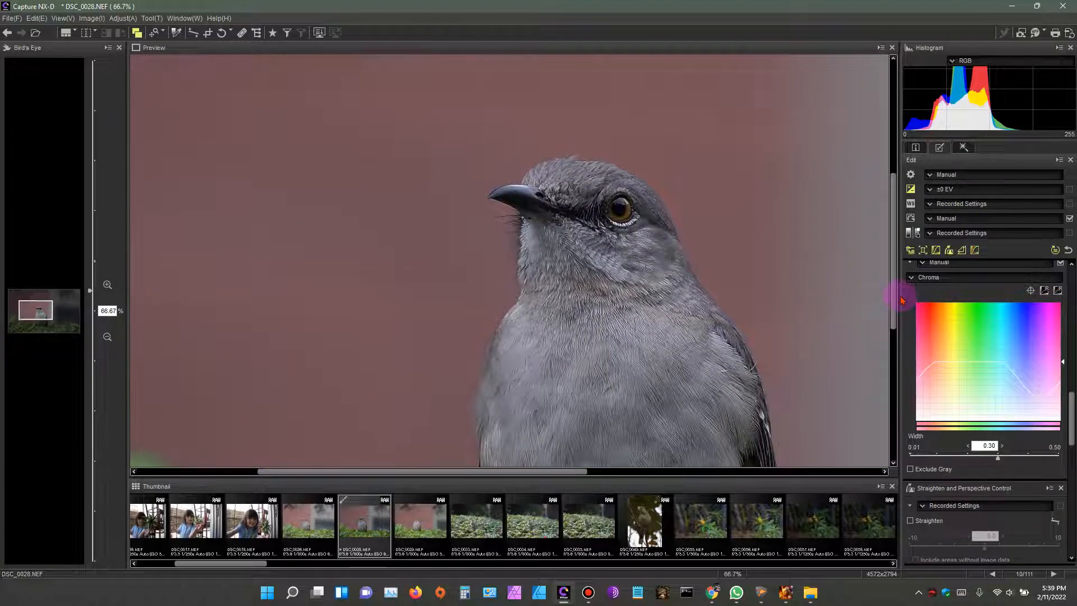
pyautogui.click(107, 285)
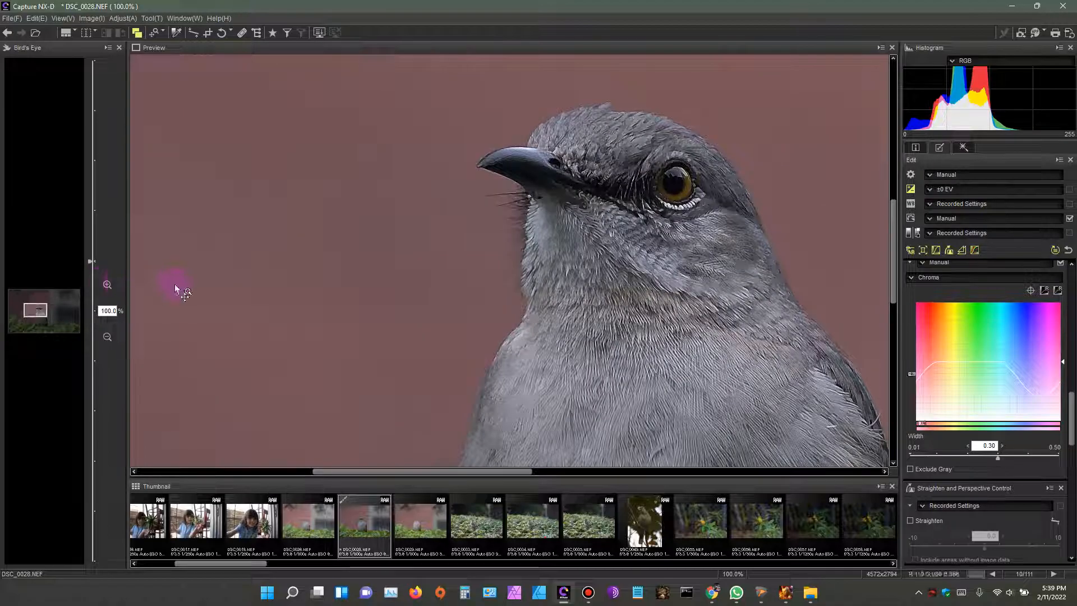
pyautogui.moveTo(427, 476); pyautogui.dragTo(499, 480)
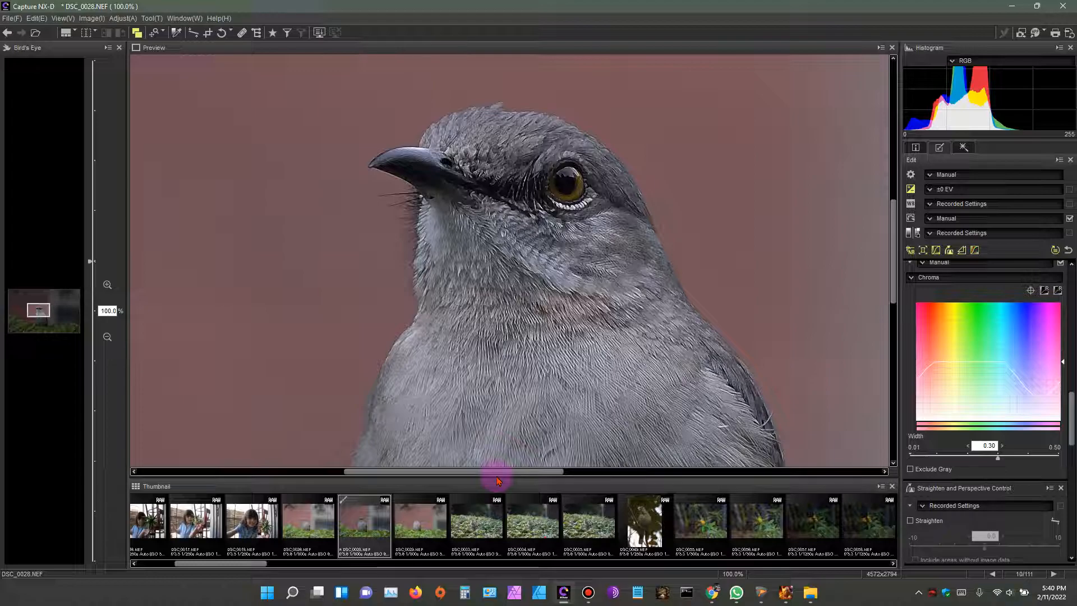
pyautogui.click(107, 337)
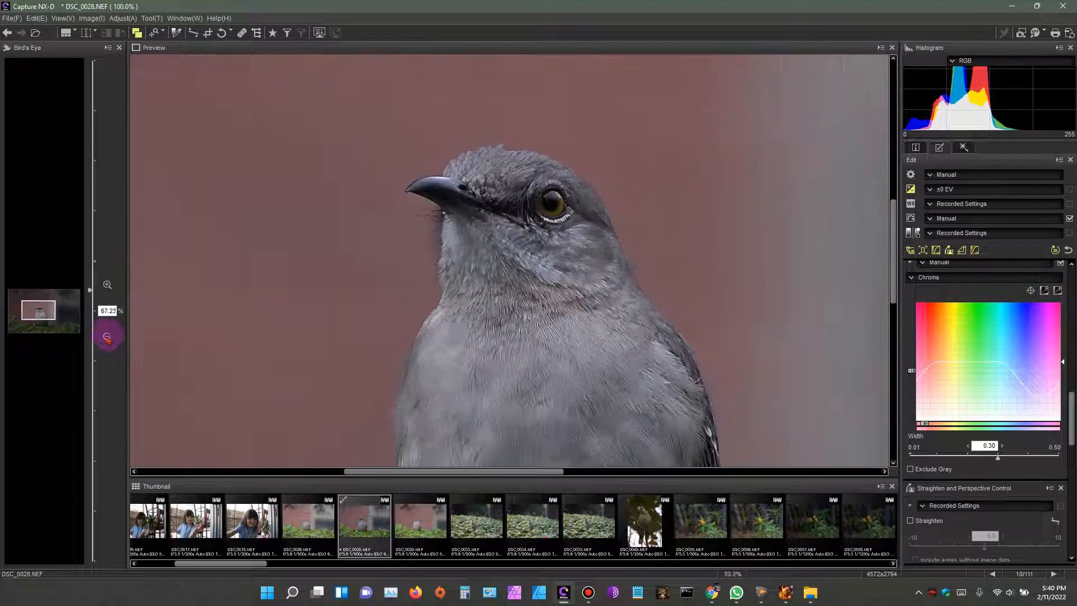
pyautogui.moveTo(886, 233); pyautogui.dragTo(874, 115)
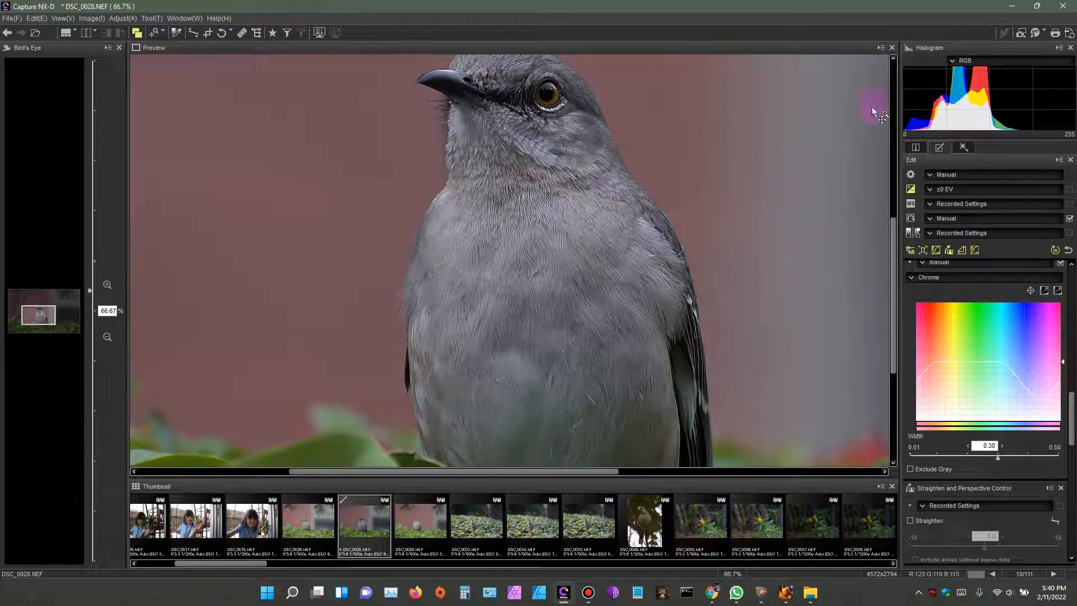
# - Export the cropped photo as a JPEG at Excellent Quality, 300 dpi, with the ICC profile embedded
pyautogui.click(1055, 32)
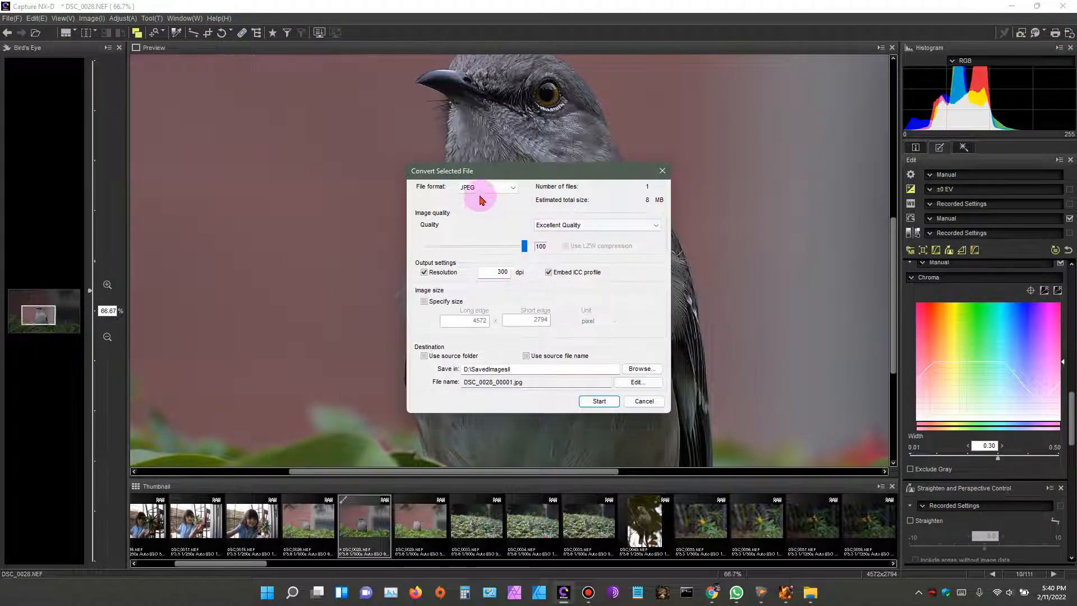
pyautogui.click(515, 191)
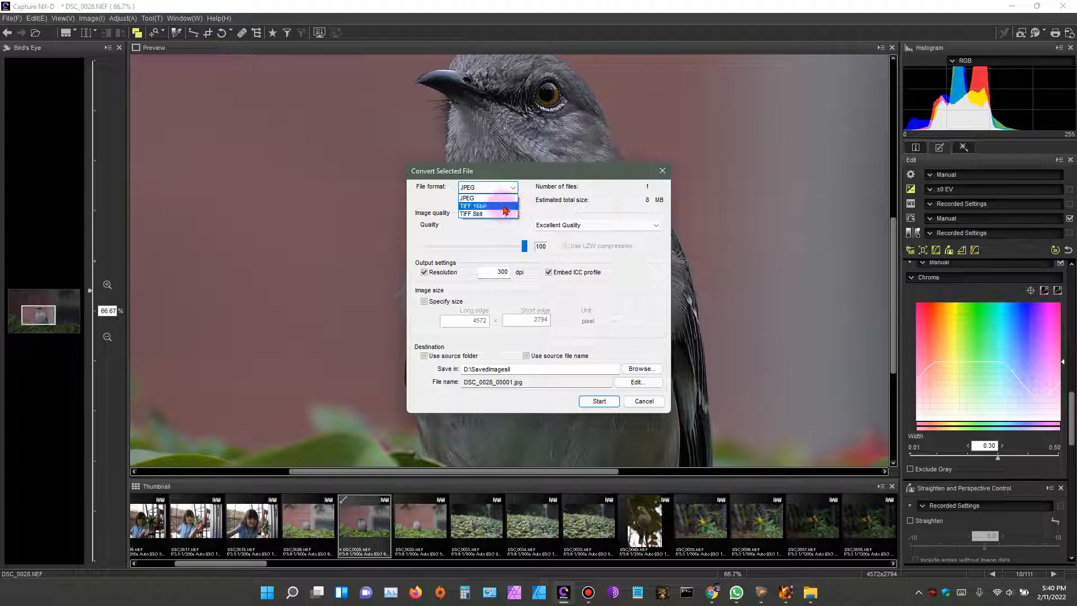
pyautogui.click(527, 189)
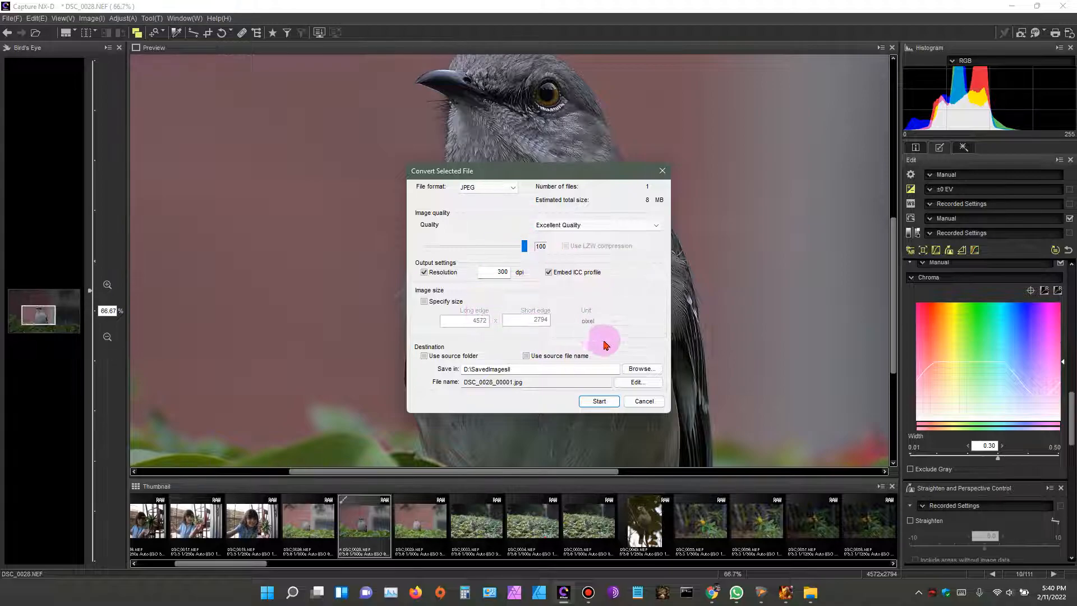
pyautogui.click(592, 403)
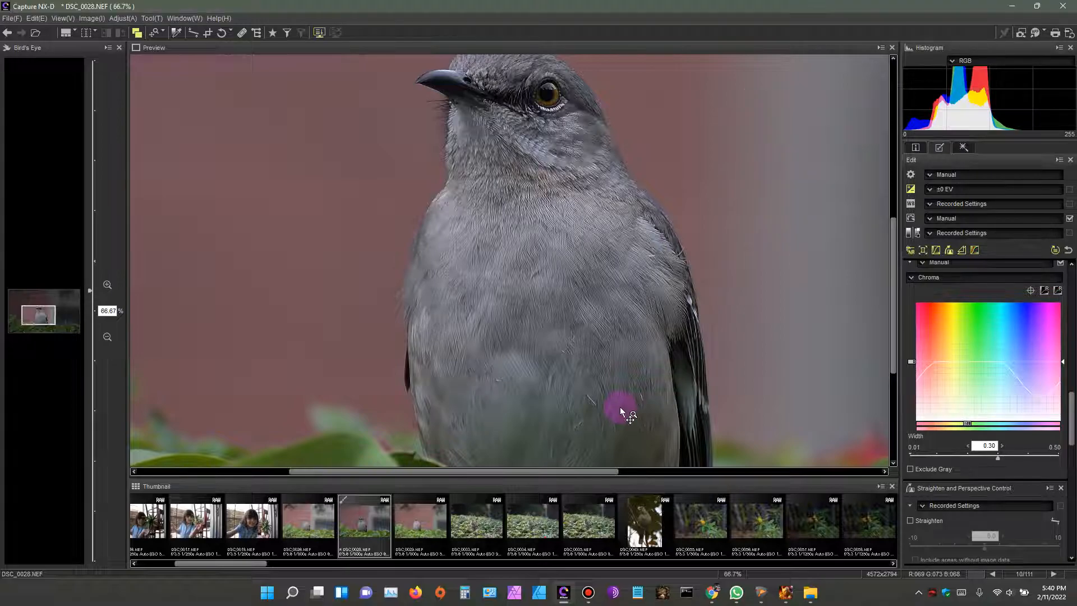
# - Open the exported DSC_0028_00001.jpg from the SavedImagesII folder in Photos and maximize the viewer
pyautogui.click(1037, 7)
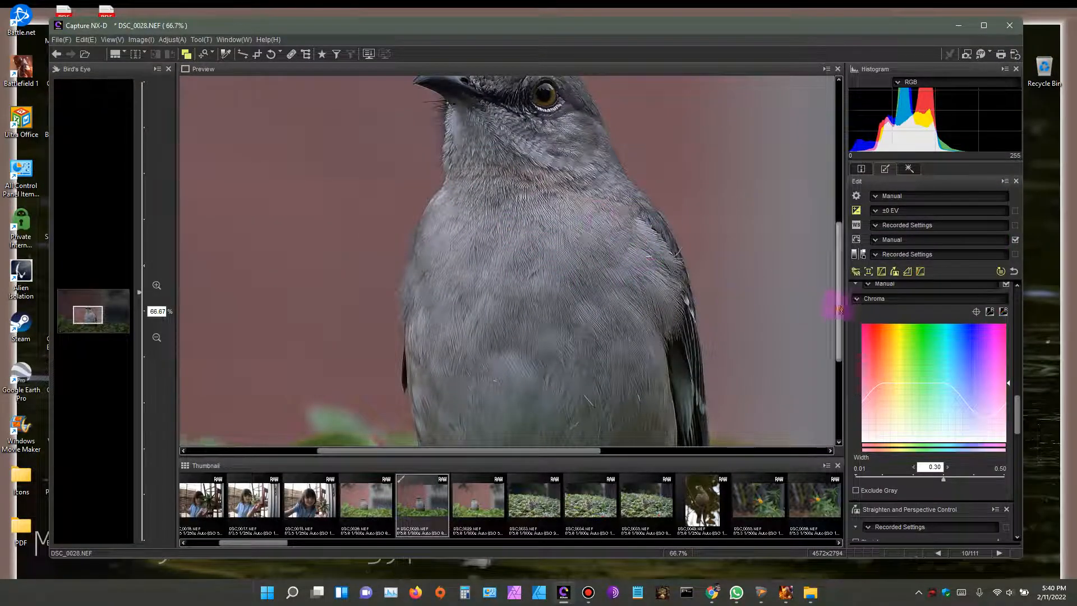
pyautogui.scroll(3, 839, 280)
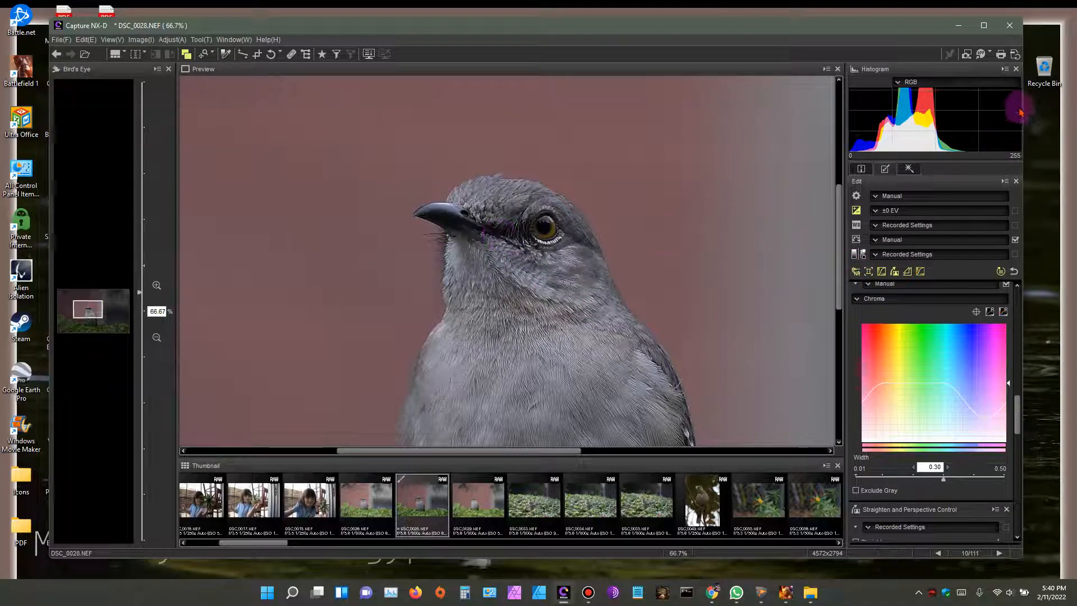
pyautogui.click(810, 593)
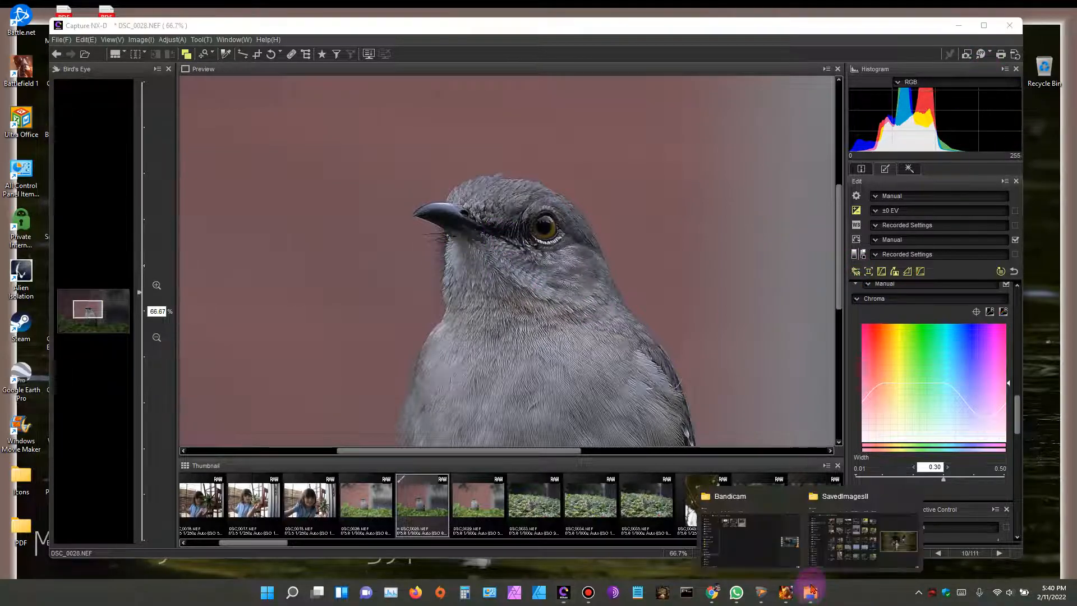
pyautogui.click(861, 504)
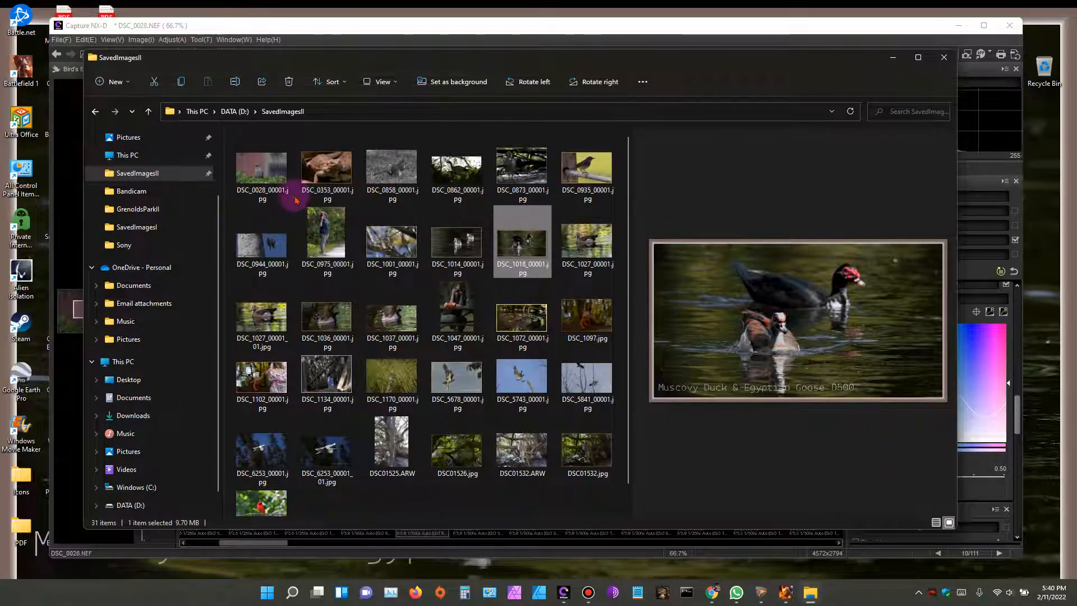
pyautogui.click(261, 172)
pyautogui.doubleClick(260, 172)
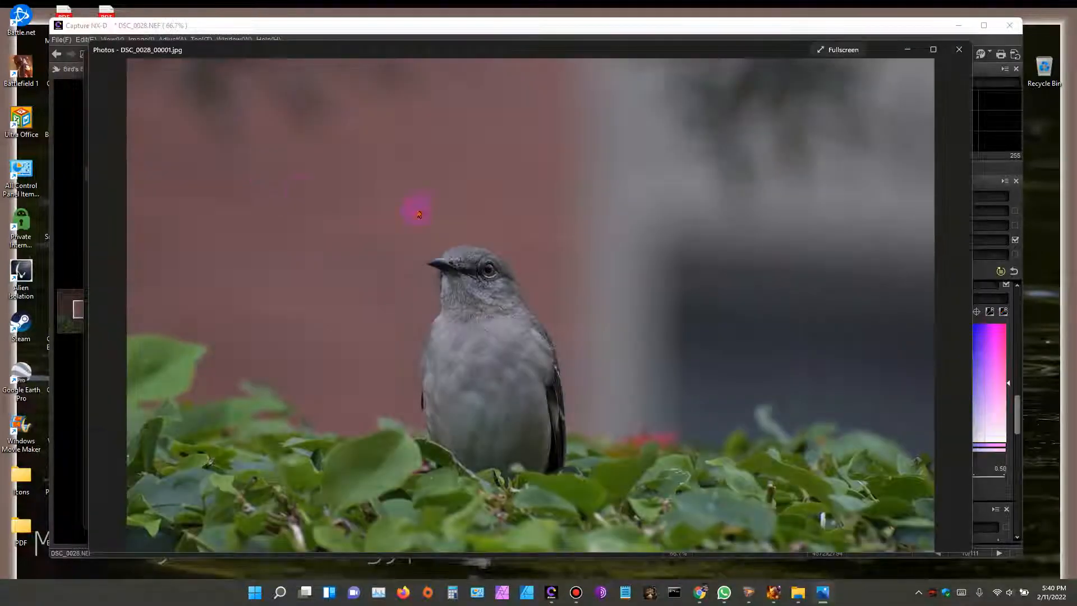
pyautogui.click(934, 49)
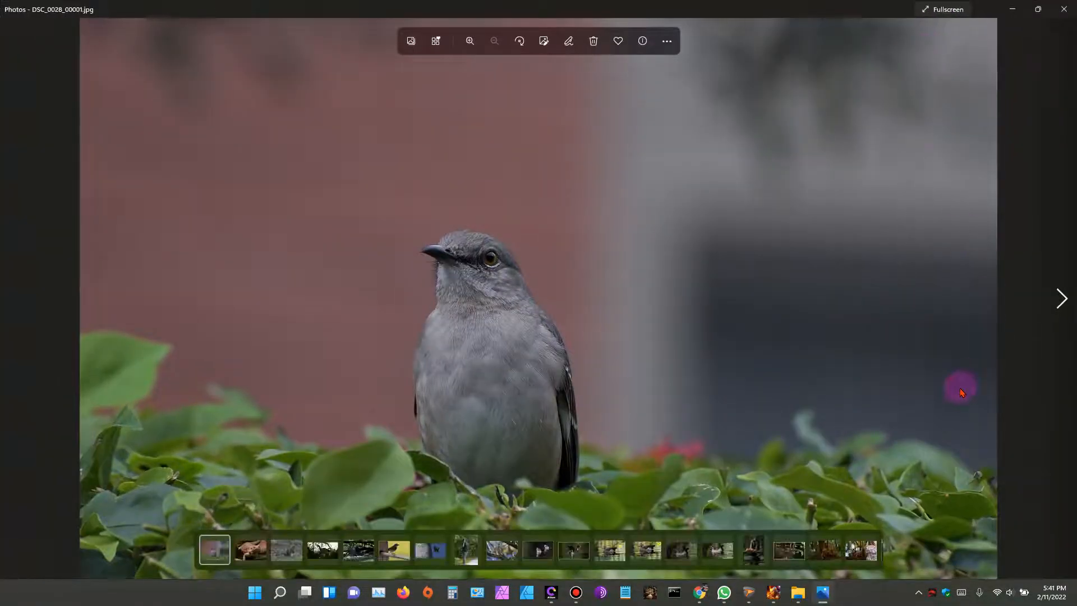
# - Review the exported JPEG's size, resolution and camera information, and minimize Photos and the SavedImagesII folder window
pyautogui.click(642, 41)
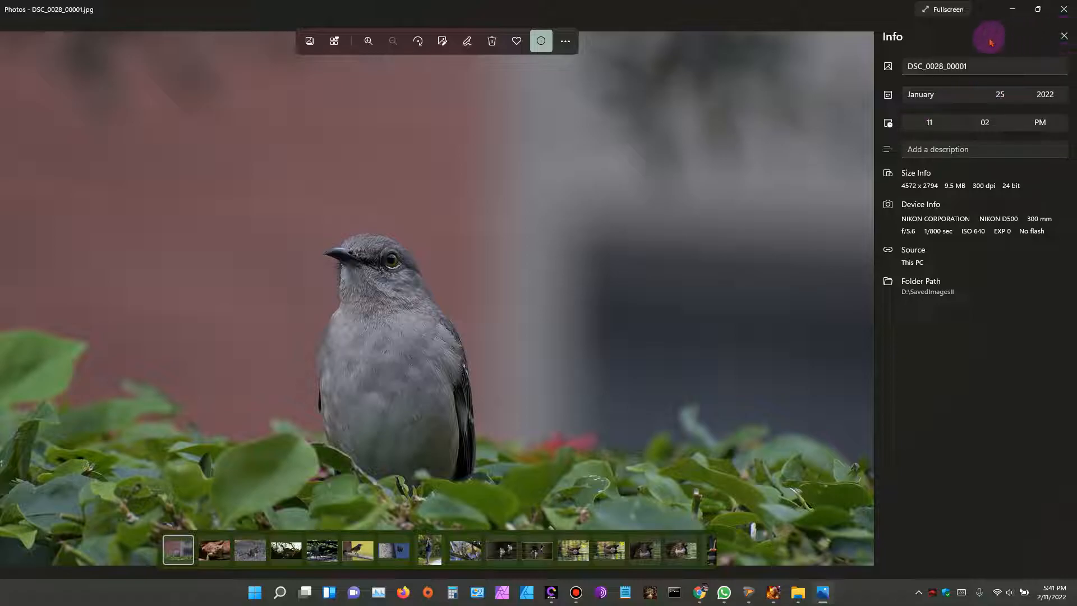
pyautogui.click(541, 40)
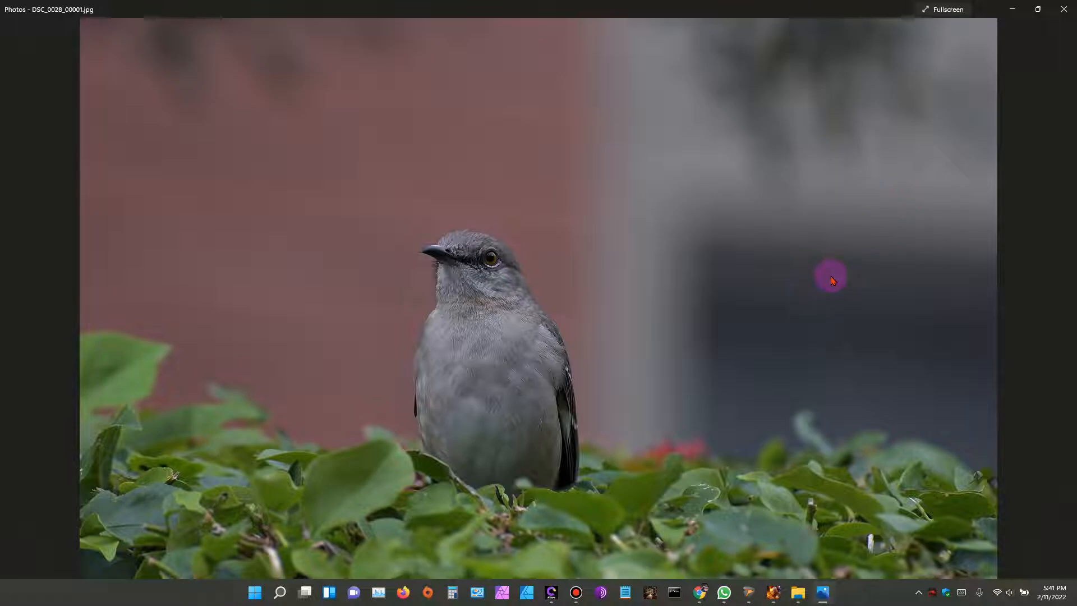
pyautogui.click(1038, 9)
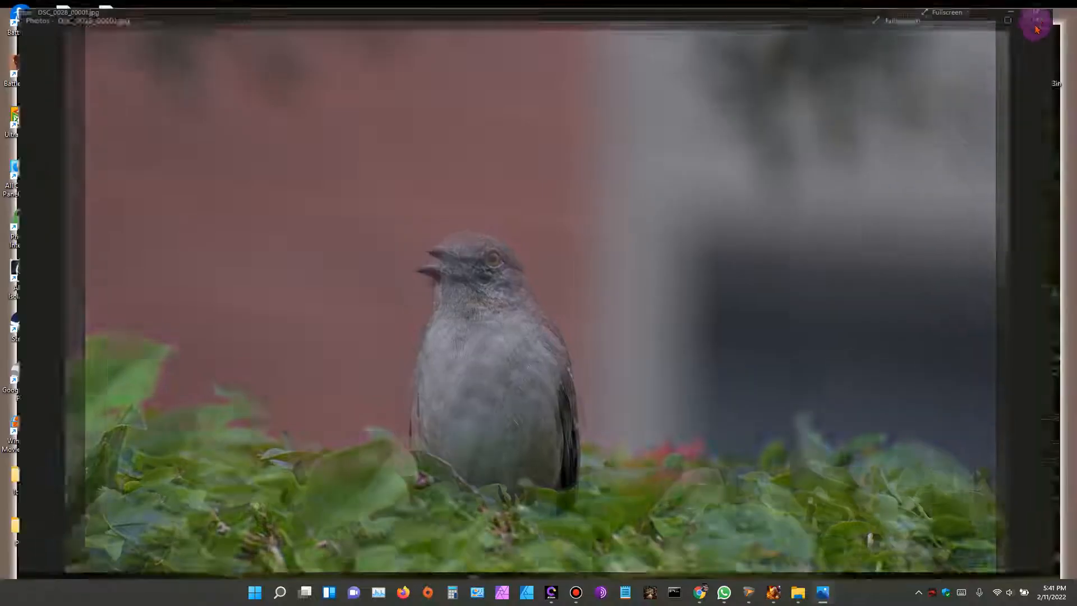
pyautogui.click(908, 49)
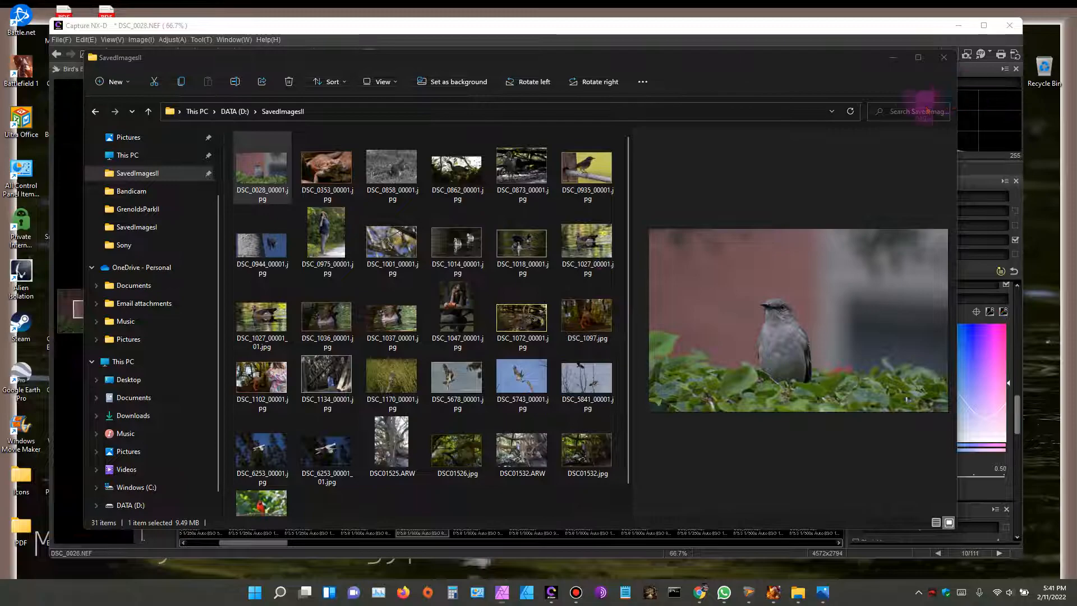
pyautogui.click(893, 59)
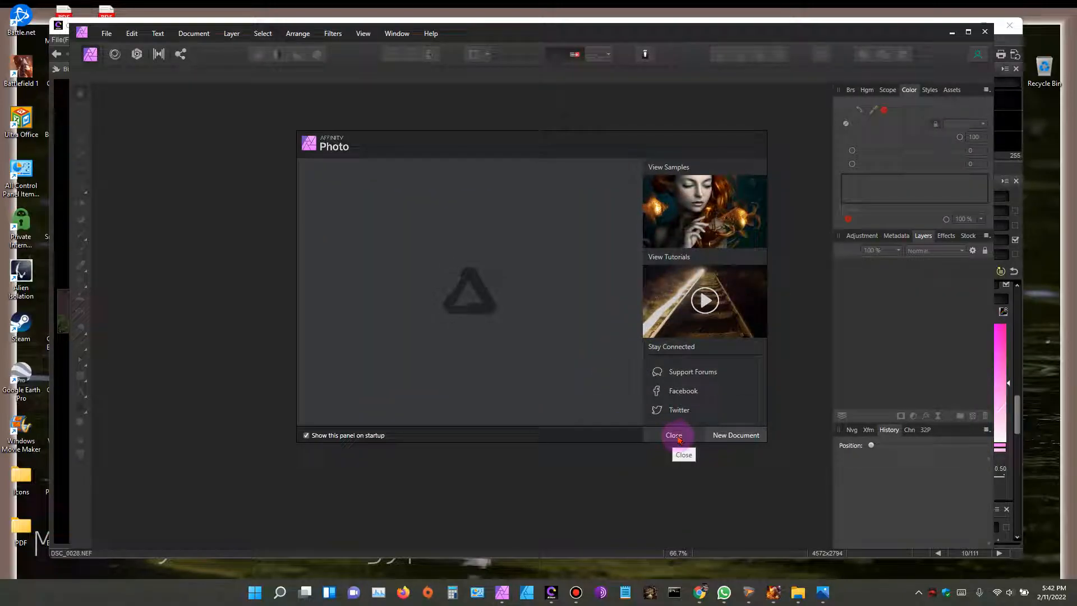
# - Dismiss Affinity Photo's welcome panel and open DSC_0028_00001.jpg from the SavedImagesII folder
pyautogui.click(674, 435)
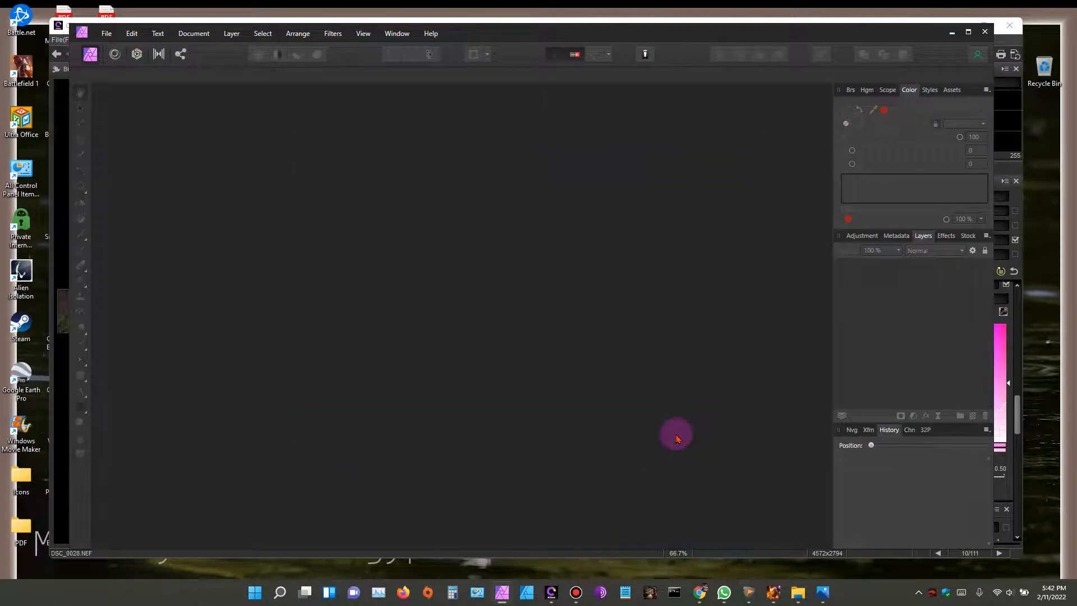
pyautogui.click(106, 35)
pyautogui.click(119, 158)
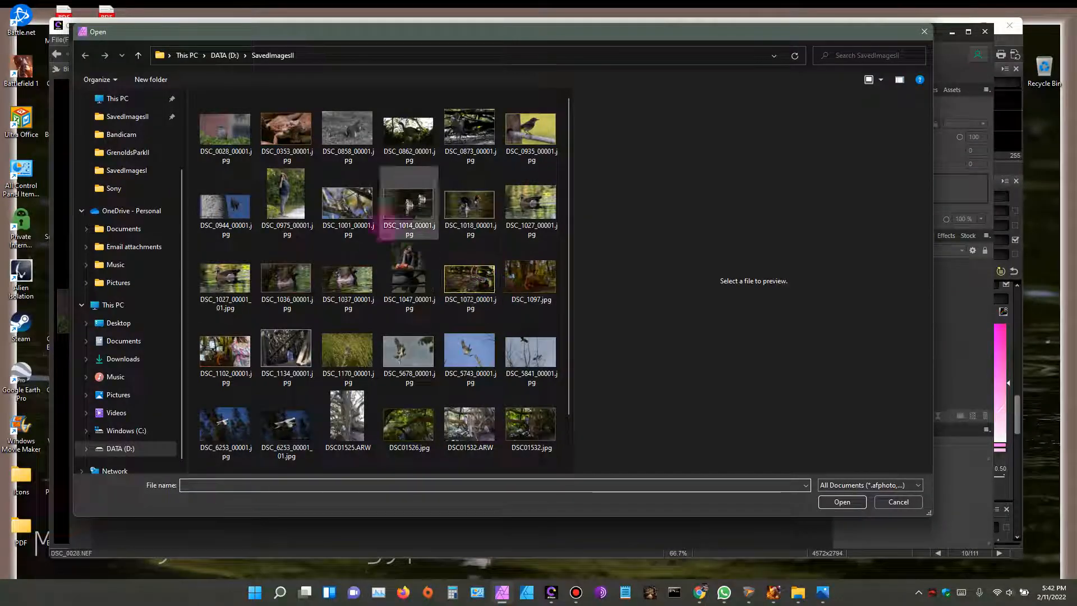
pyautogui.click(228, 142)
pyautogui.click(840, 501)
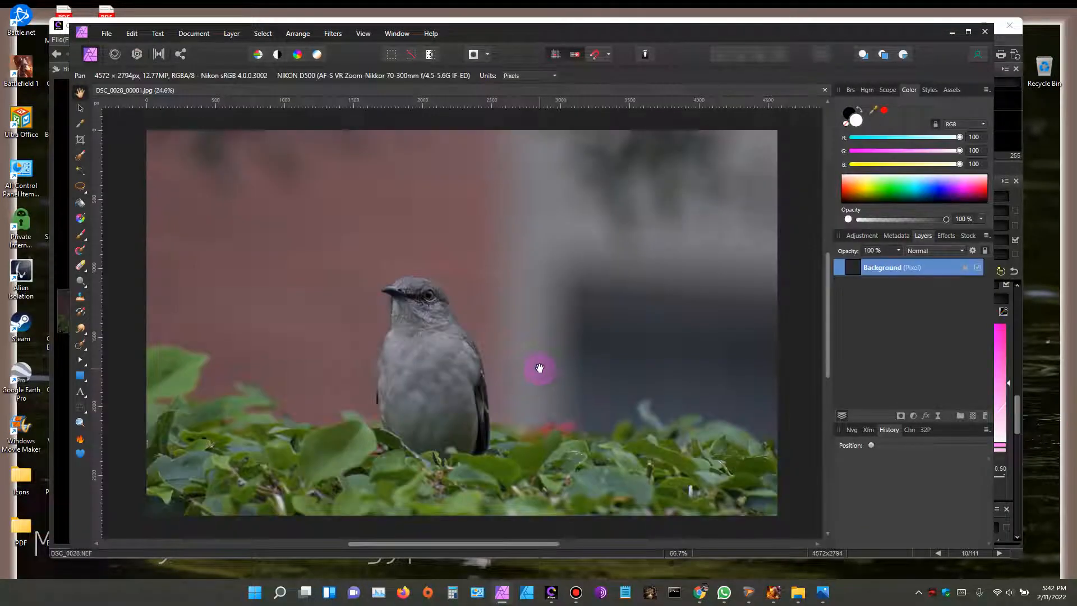
pyautogui.moveTo(449, 345)
pyautogui.mouseDown()
pyautogui.moveTo(478, 336)
pyautogui.moveTo(447, 351)
pyautogui.moveTo(457, 344)
pyautogui.mouseUp()
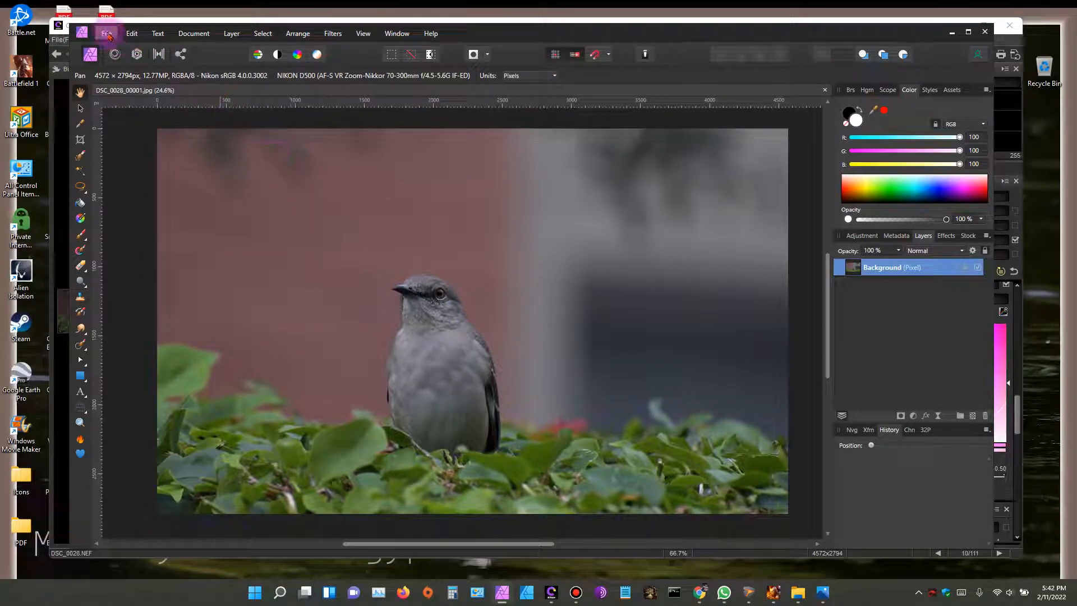
# - Examine the JPEG export settings for the opened photo and leave them without exporting
pyautogui.click(107, 34)
pyautogui.click(164, 305)
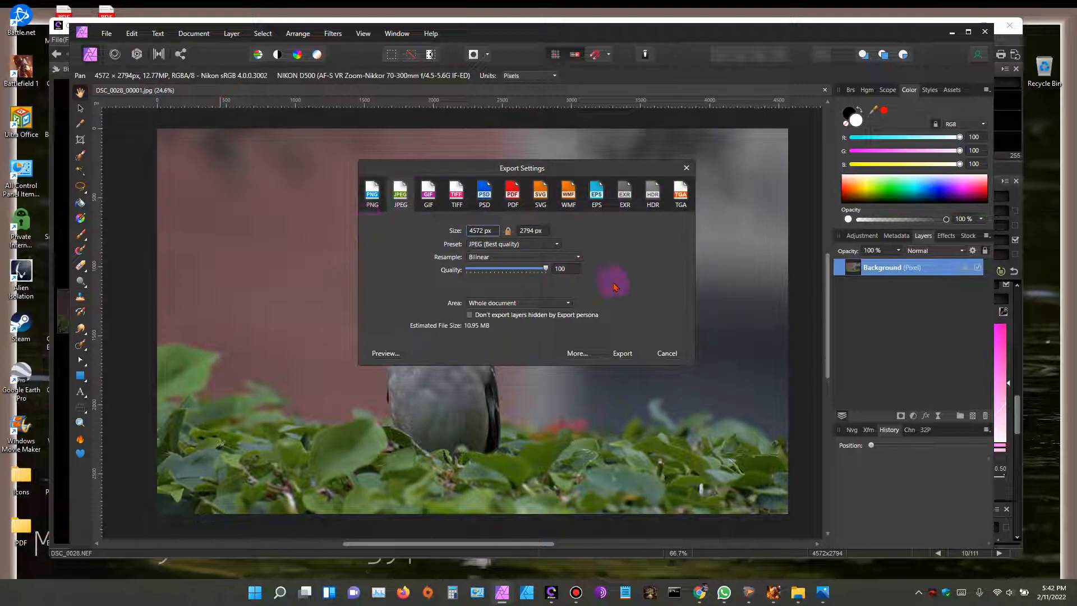
pyautogui.click(667, 354)
# - Inspect the bird's head and feathers at up to about 75% zoom, and exit Affinity Photo
pyautogui.scroll(5, 346, 335)
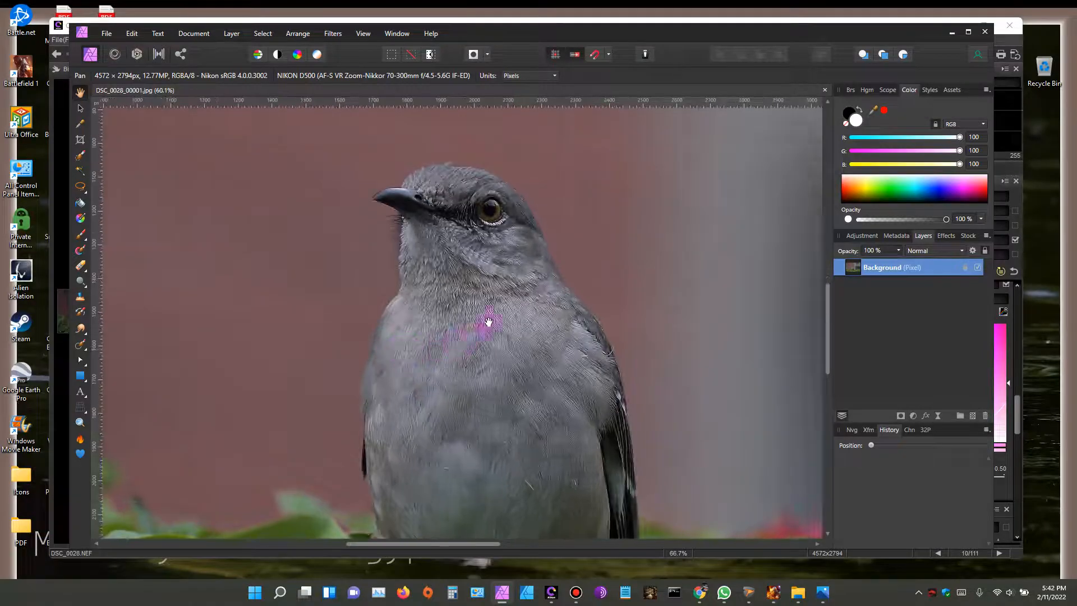
pyautogui.scroll(1, 496, 355)
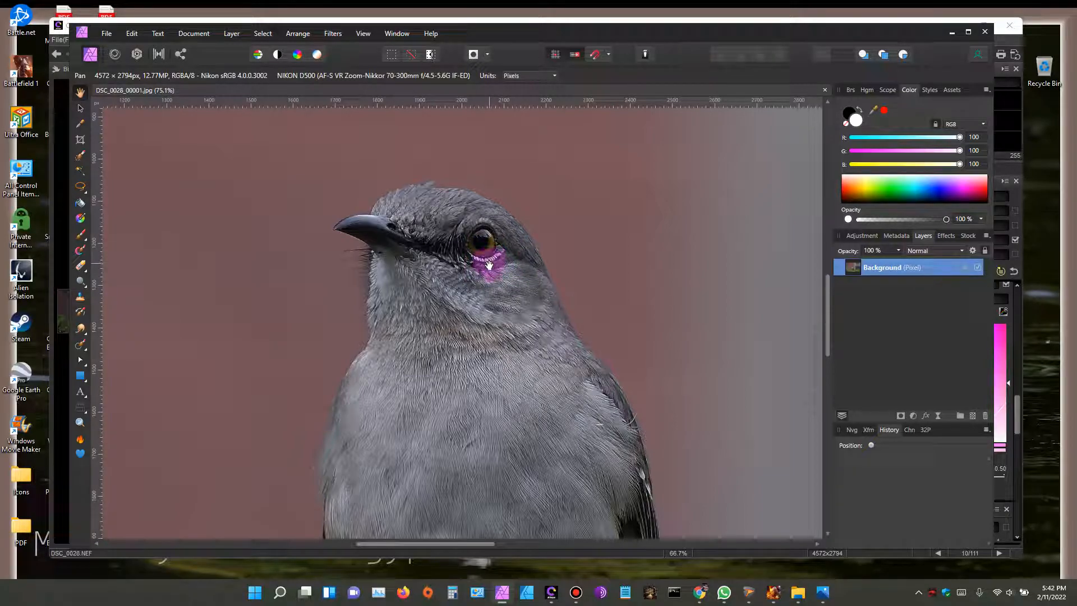
pyautogui.scroll(-7, 493, 284)
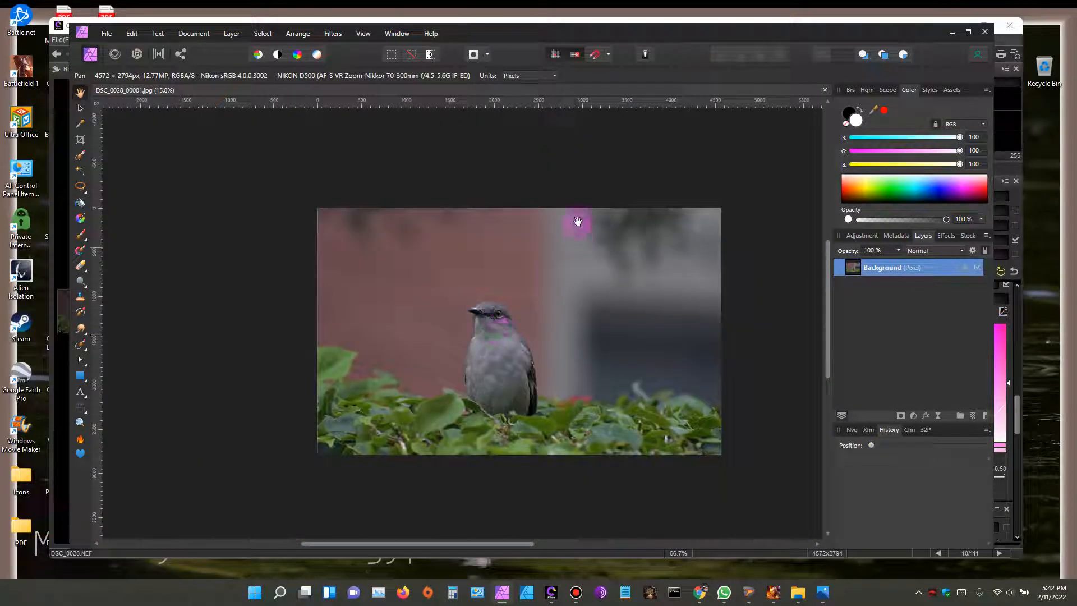
pyautogui.click(107, 33)
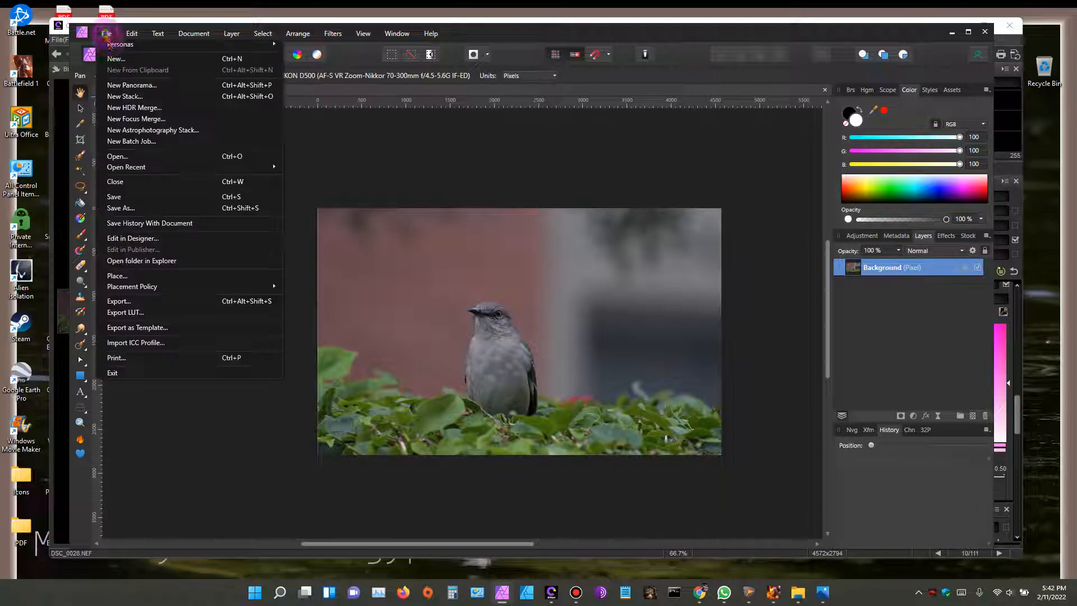
pyautogui.click(134, 373)
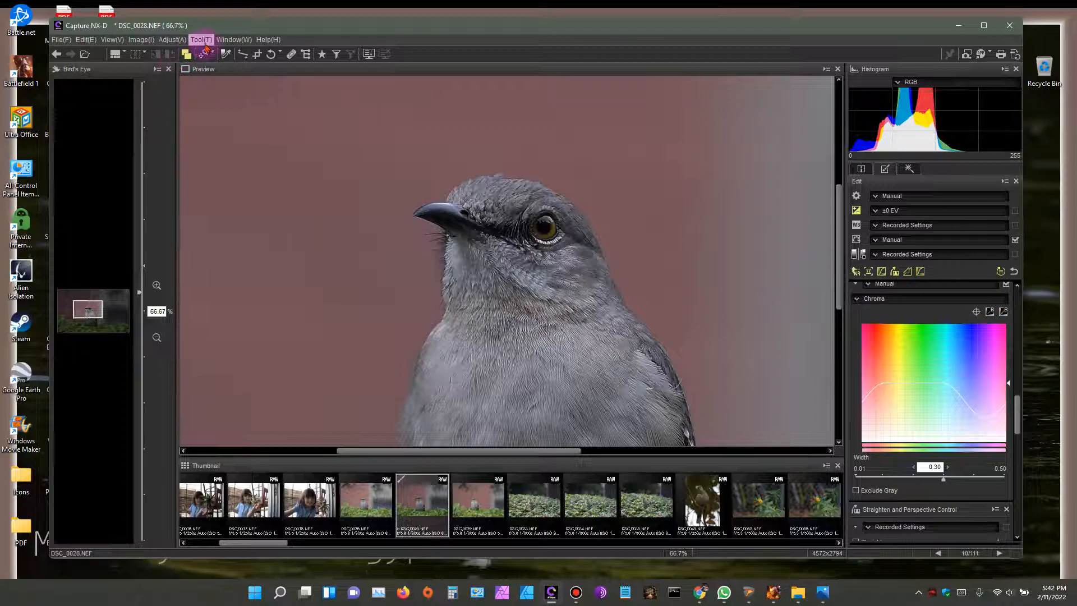
# - Show the Folders palette in Capture NX-D and enlarge it by shrinking the Bird's Eye palette above it
pyautogui.click(233, 39)
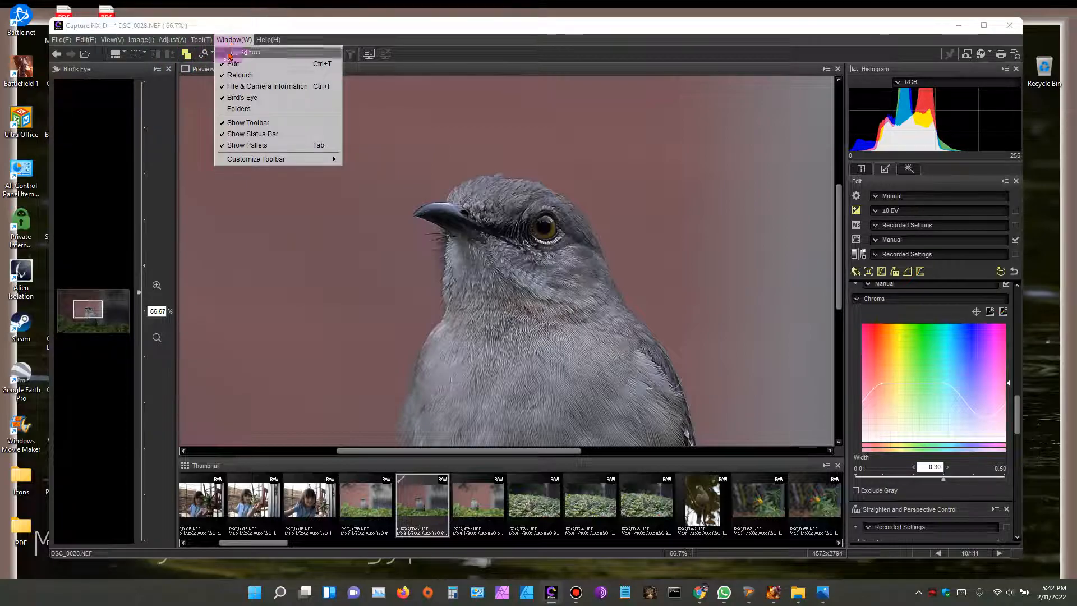
pyautogui.click(242, 115)
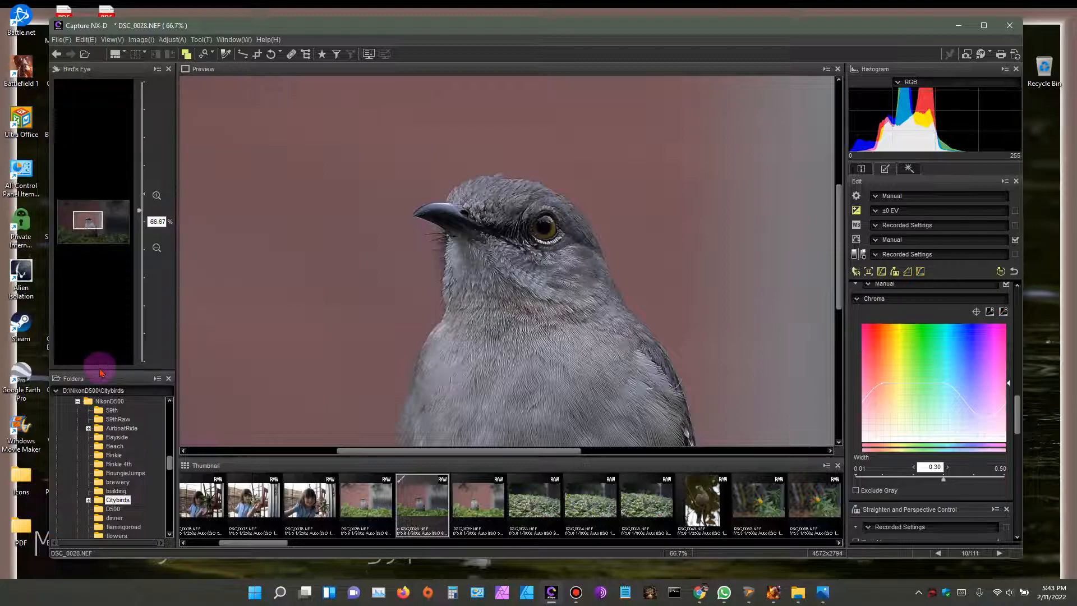
pyautogui.moveTo(96, 371); pyautogui.dragTo(97, 148)
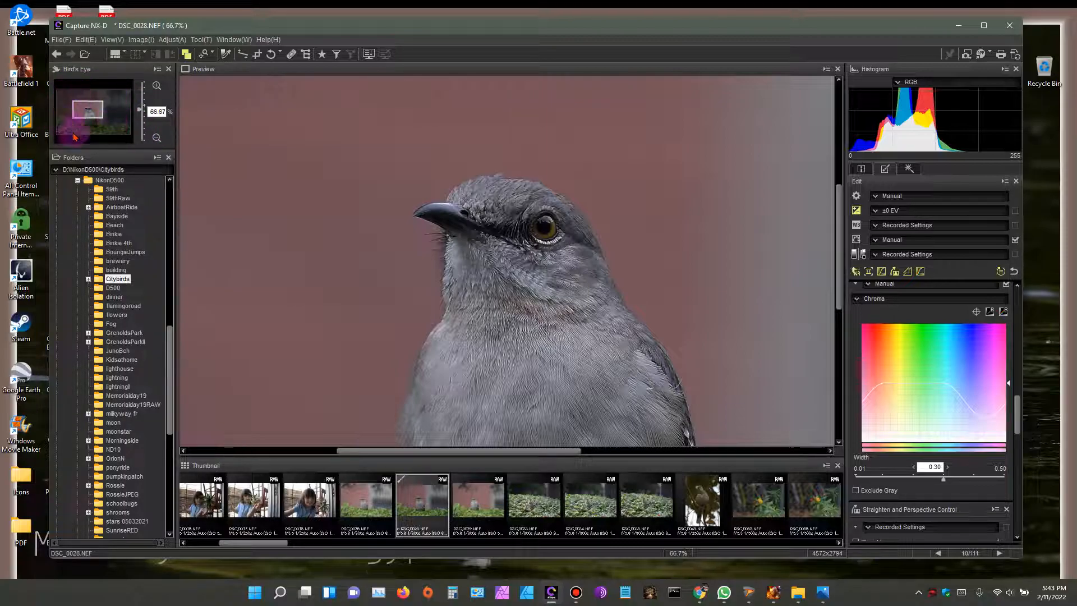
# - Check for Capture NX-D updates, and dismiss the update message and Nikon Message Center 2
pyautogui.click(270, 44)
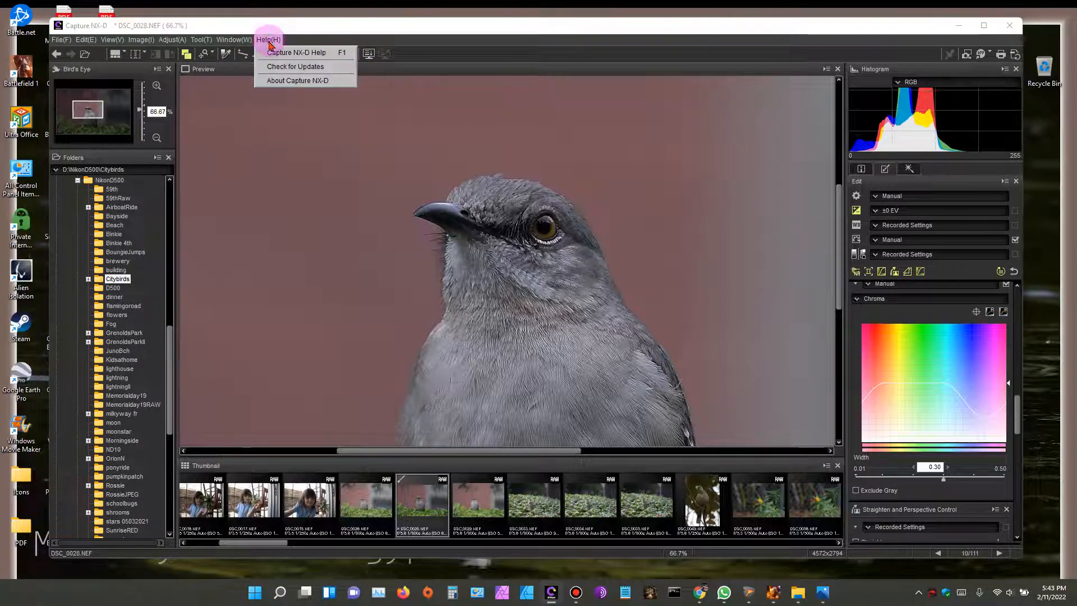
pyautogui.click(283, 68)
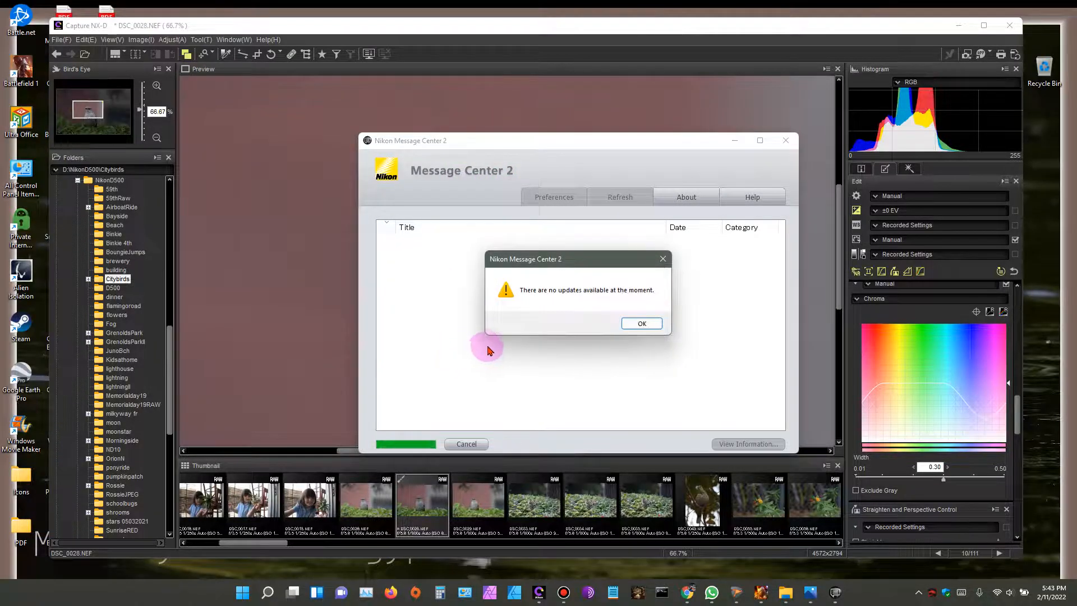
pyautogui.click(642, 323)
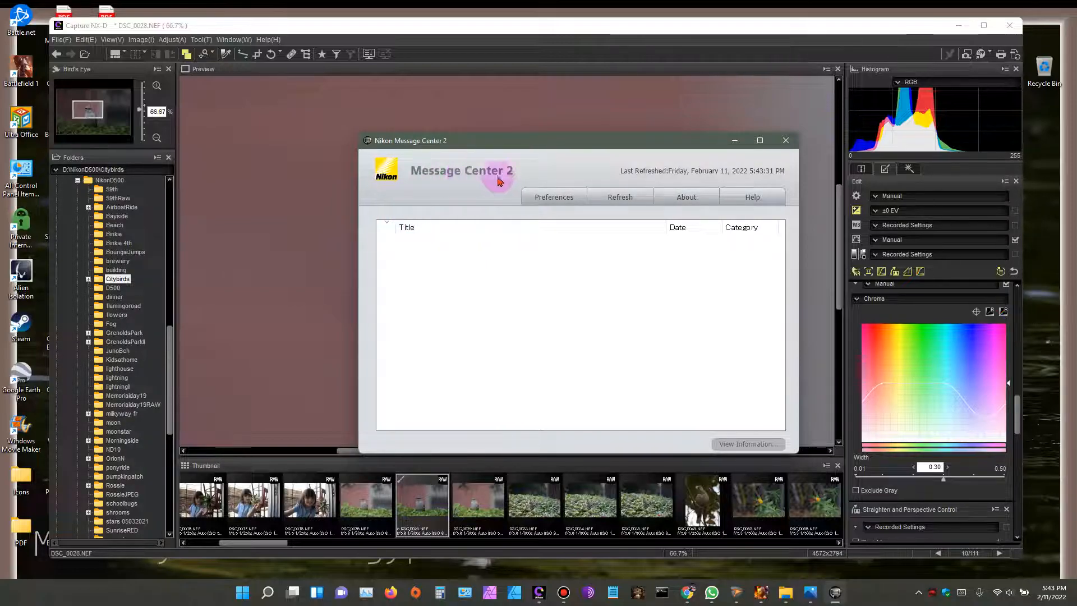
pyautogui.moveTo(1048, 598)
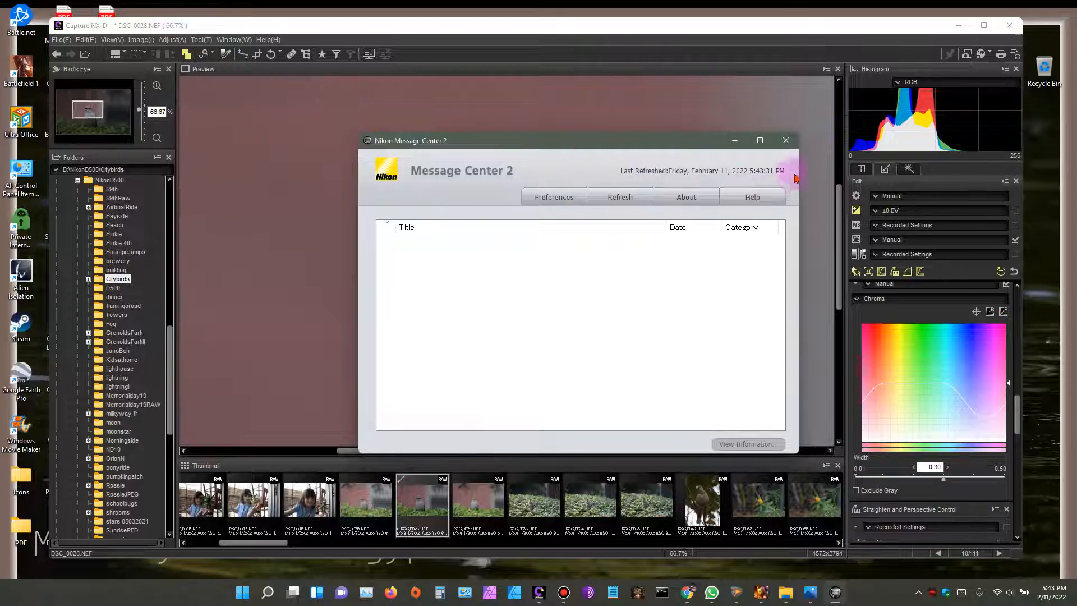
pyautogui.click(786, 141)
# - Minimize the Capture NX-D window to reveal the desktop
pyautogui.click(566, 272)
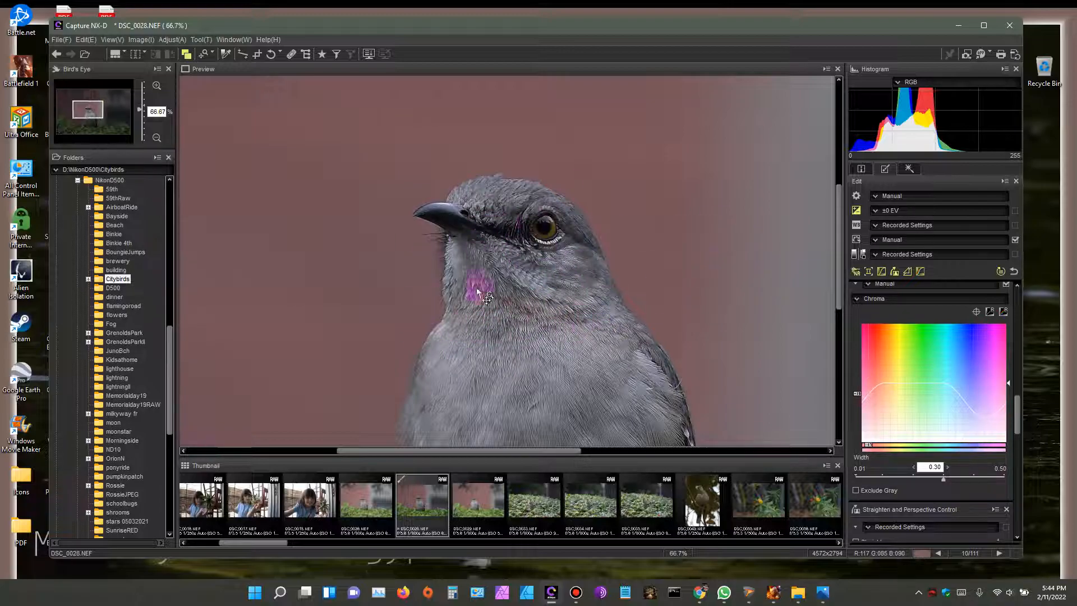
pyautogui.click(957, 26)
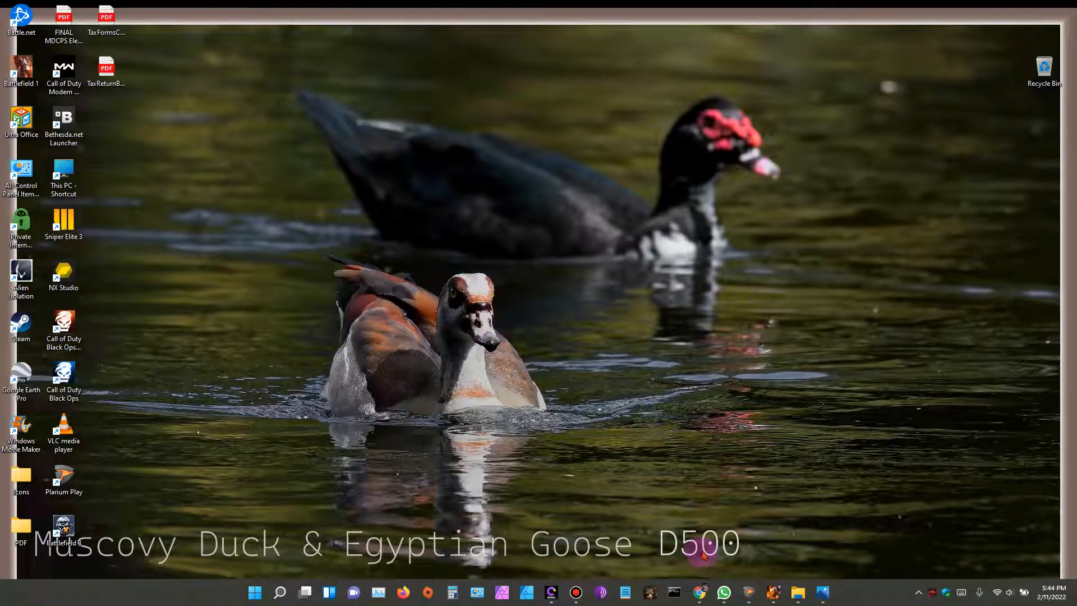
pyautogui.moveTo(568, 5)
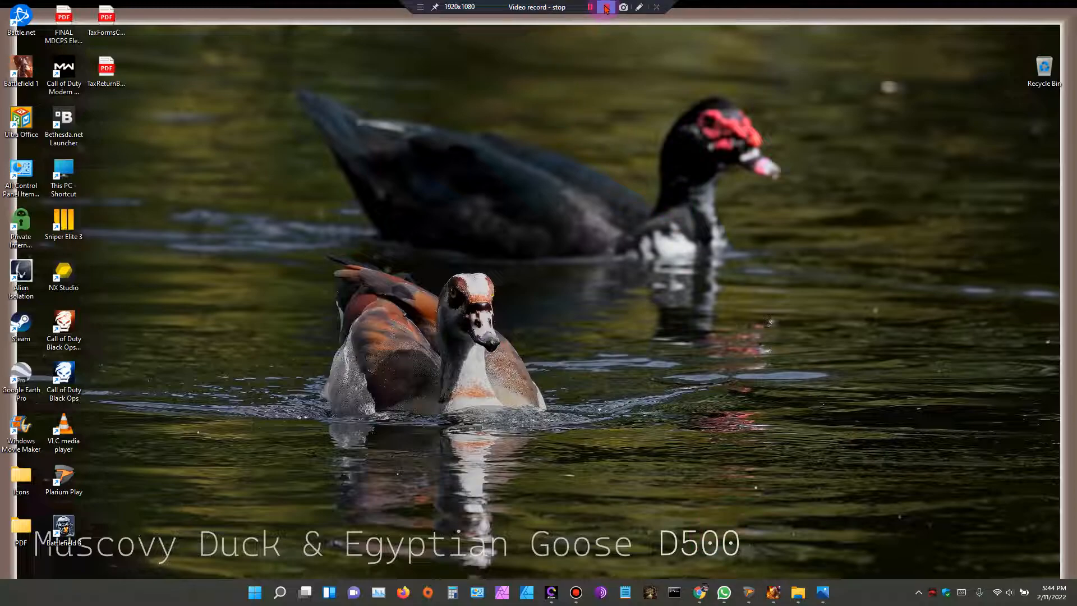